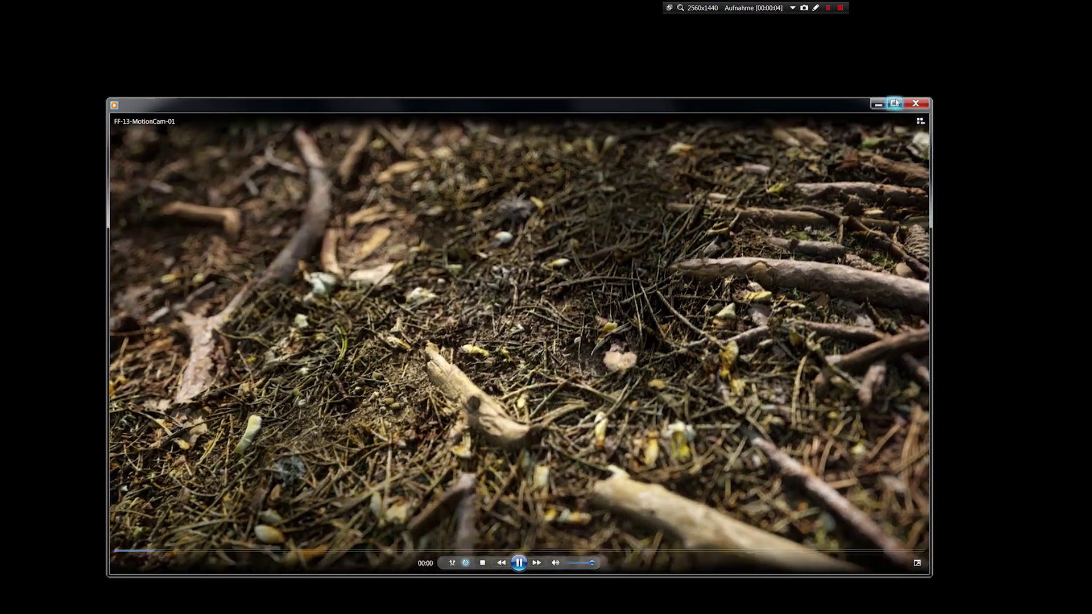
Step: Close the FF-13-MotionCam-01 video and switch to Cinema 4D with the FORESTFLOOR-14 folder open beside it
click(894, 103)
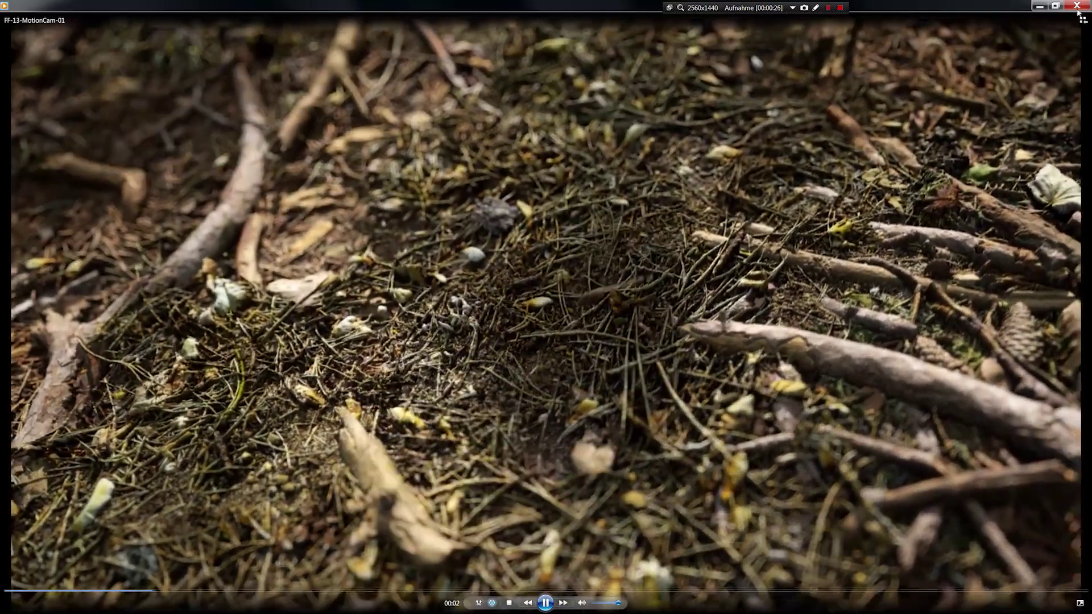
click(1077, 6)
key(alt+Tab)
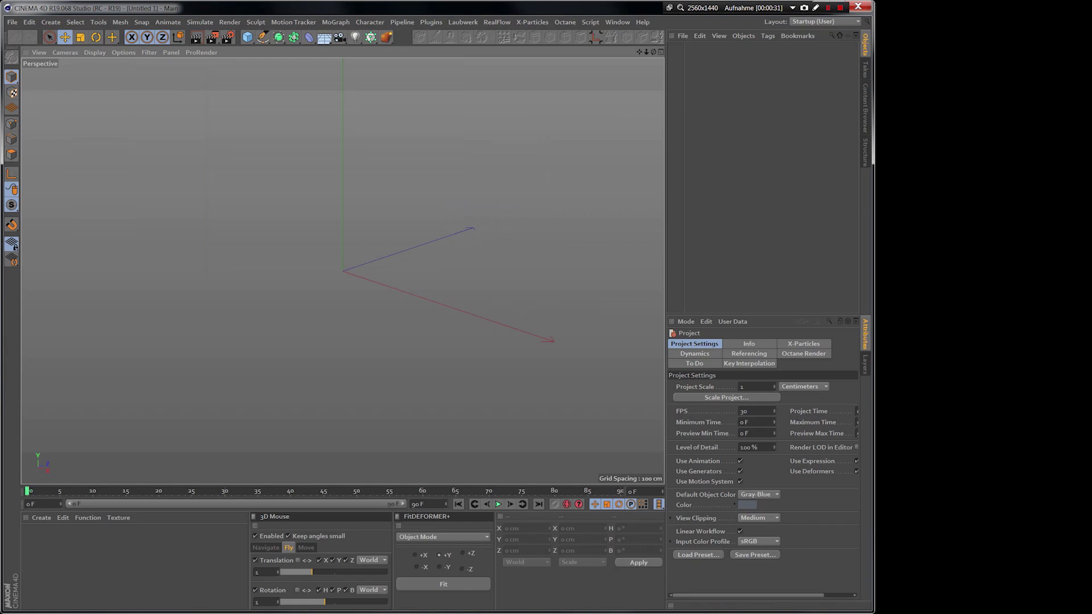
key(alt+Tab)
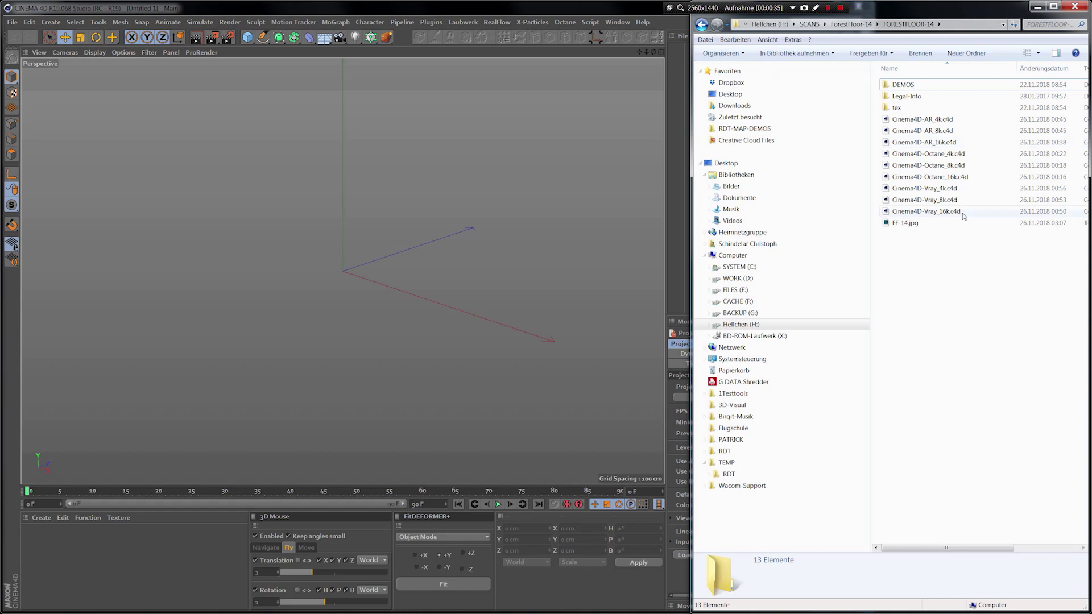
Step: Examine the AR, Octane and Vray scene files in their 4k, 8k and 16k versions in the FORESTFLOOR-14 folder
click(947, 121)
click(945, 131)
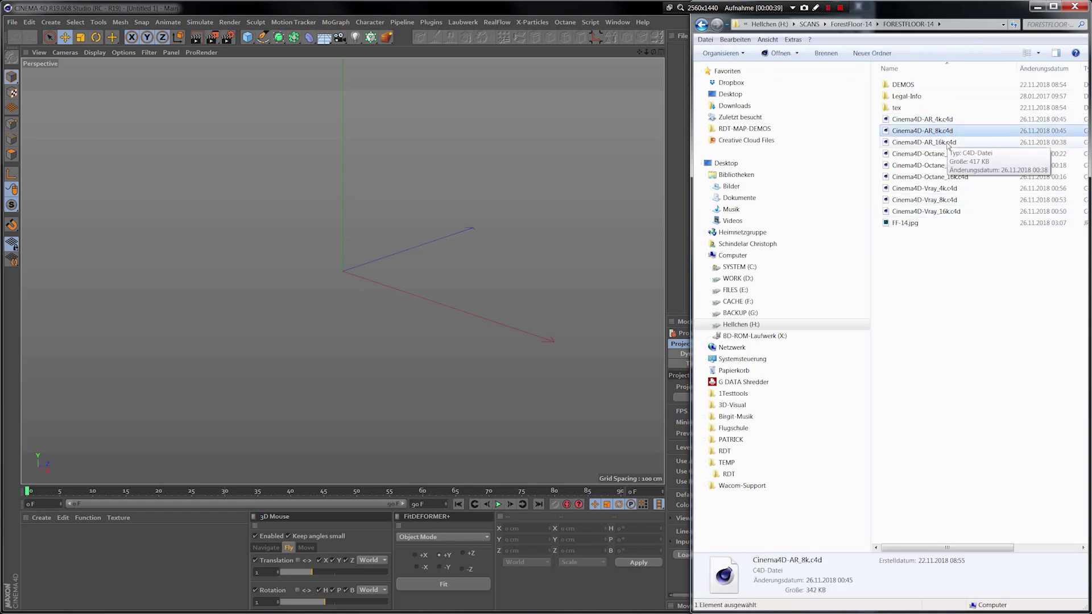
click(946, 143)
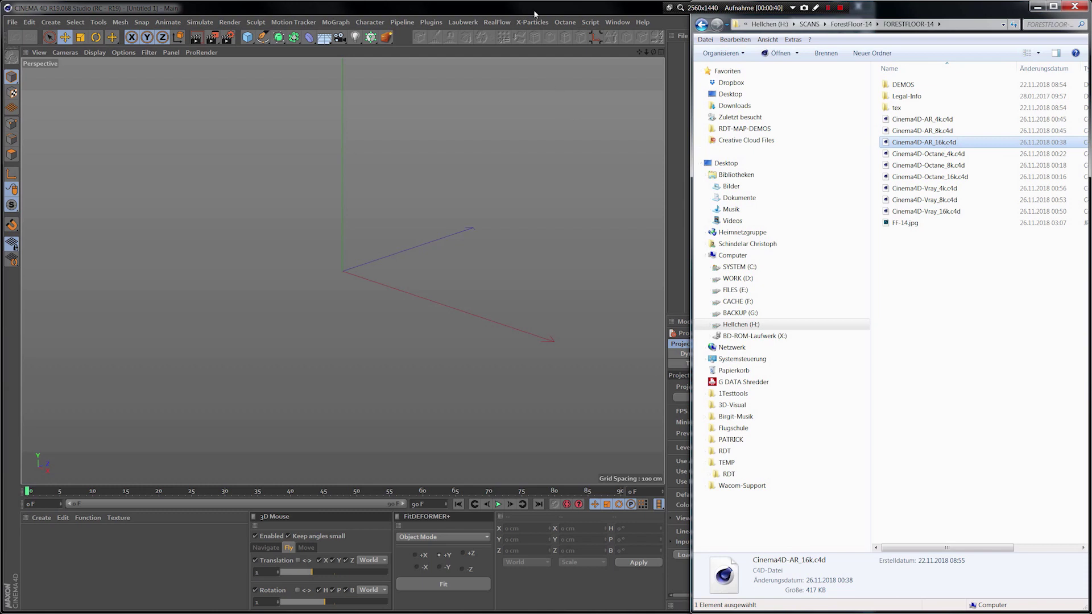
click(945, 118)
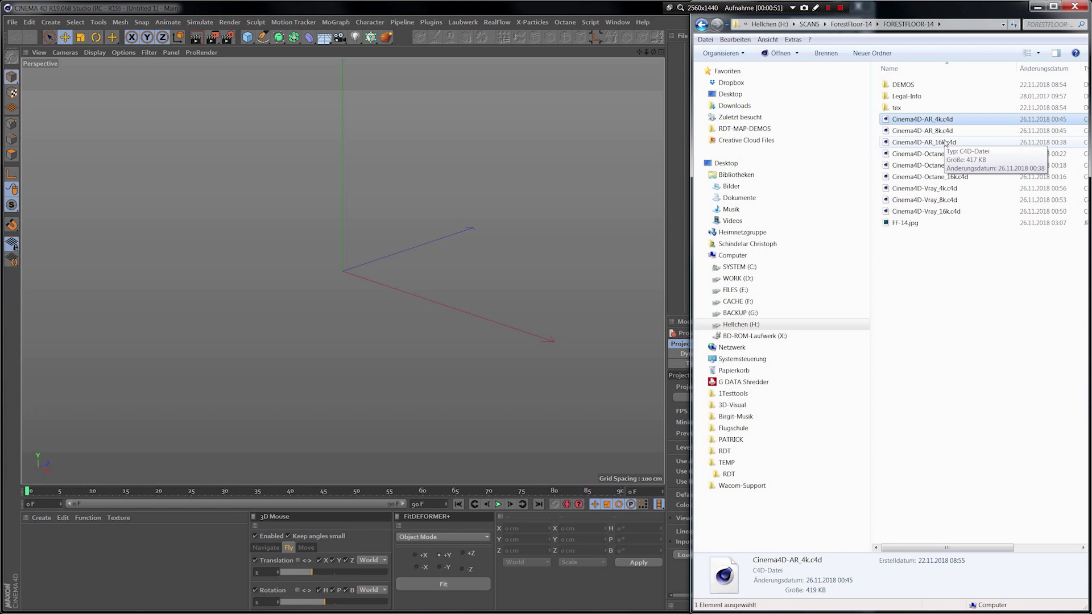
click(1033, 155)
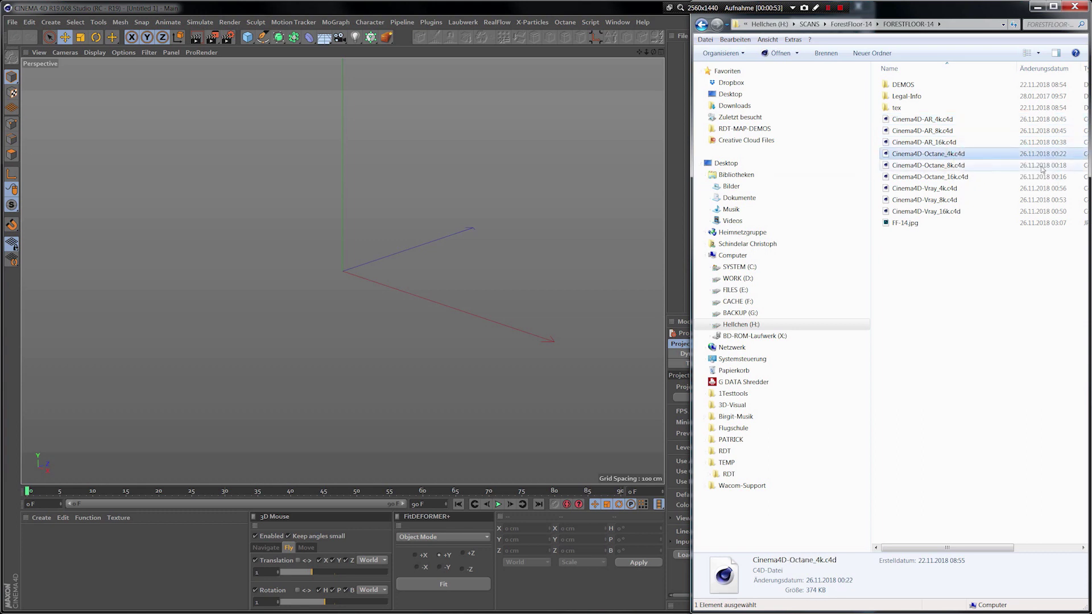
click(949, 189)
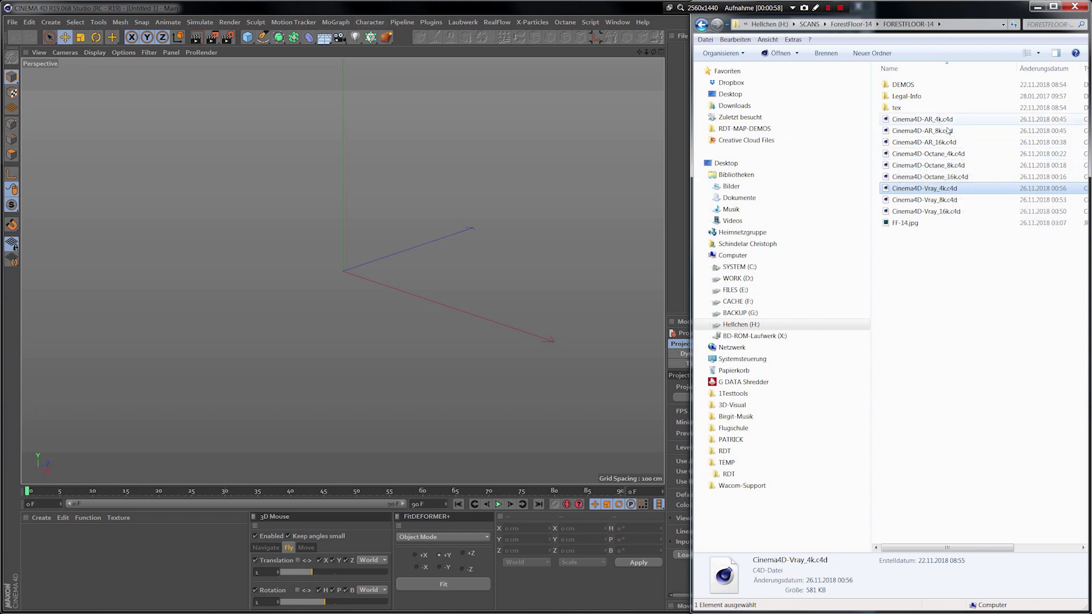
click(972, 249)
click(549, 10)
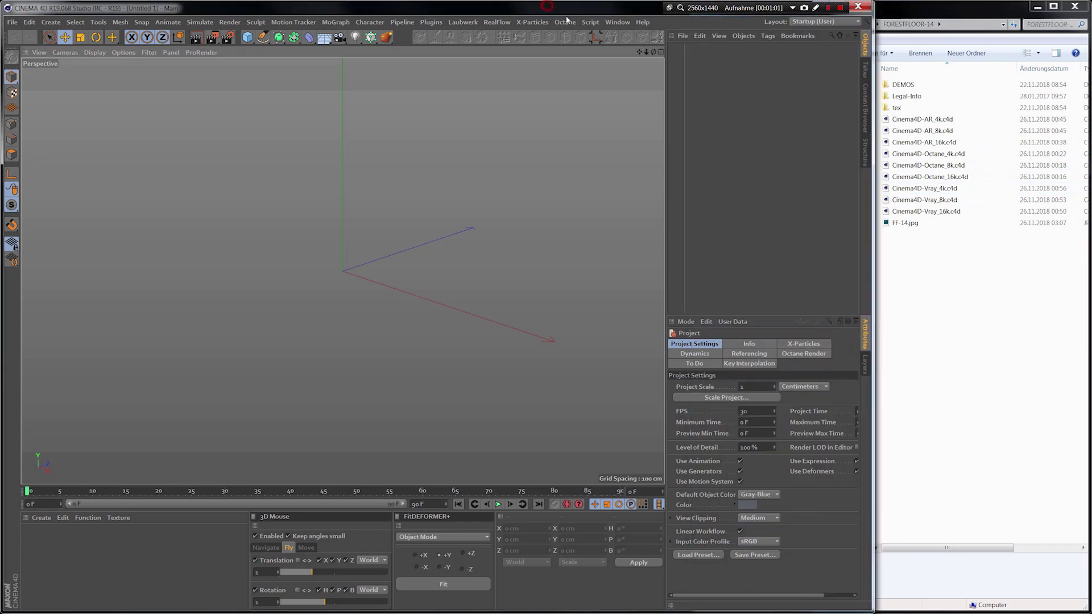
click(933, 274)
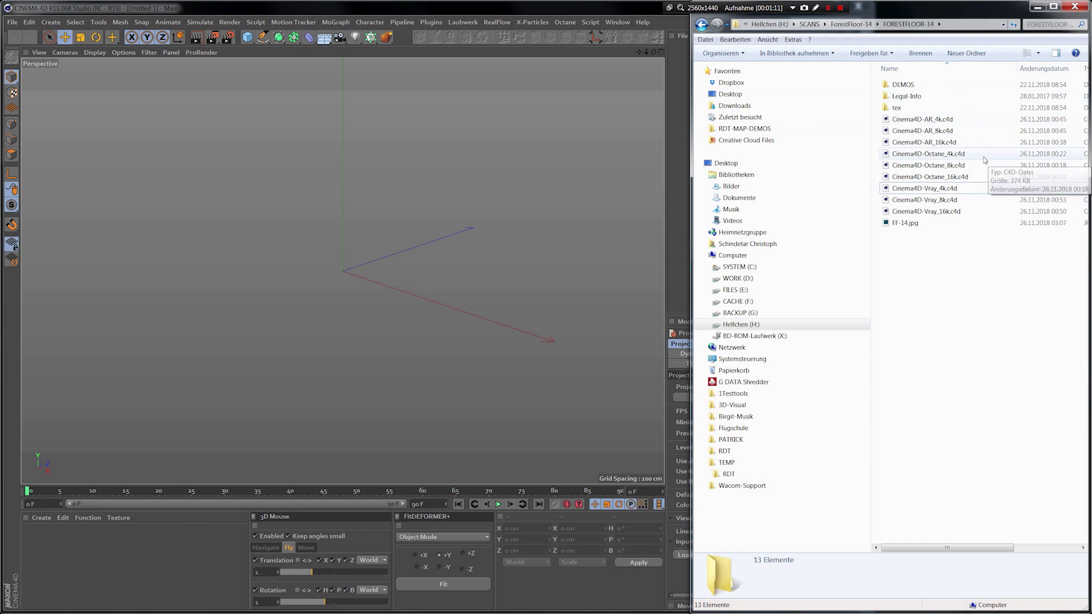
Step: Open the scene file Cinema4D-Octane_4k.c4d from the folder in Cinema 4D
click(945, 158)
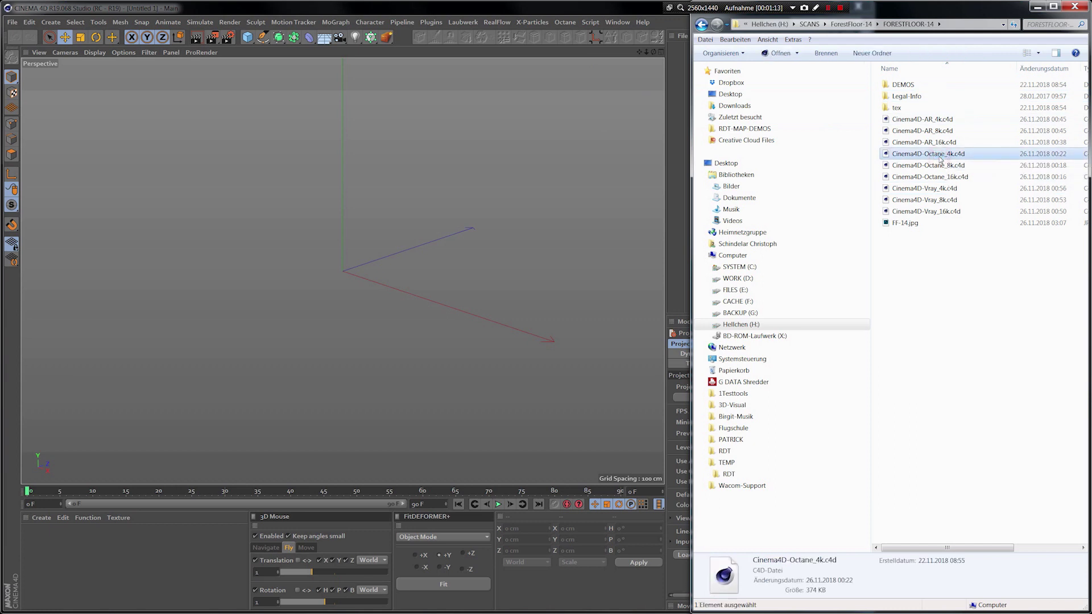
drag(940, 160, 259, 180)
drag(930, 158, 359, 233)
click(462, 8)
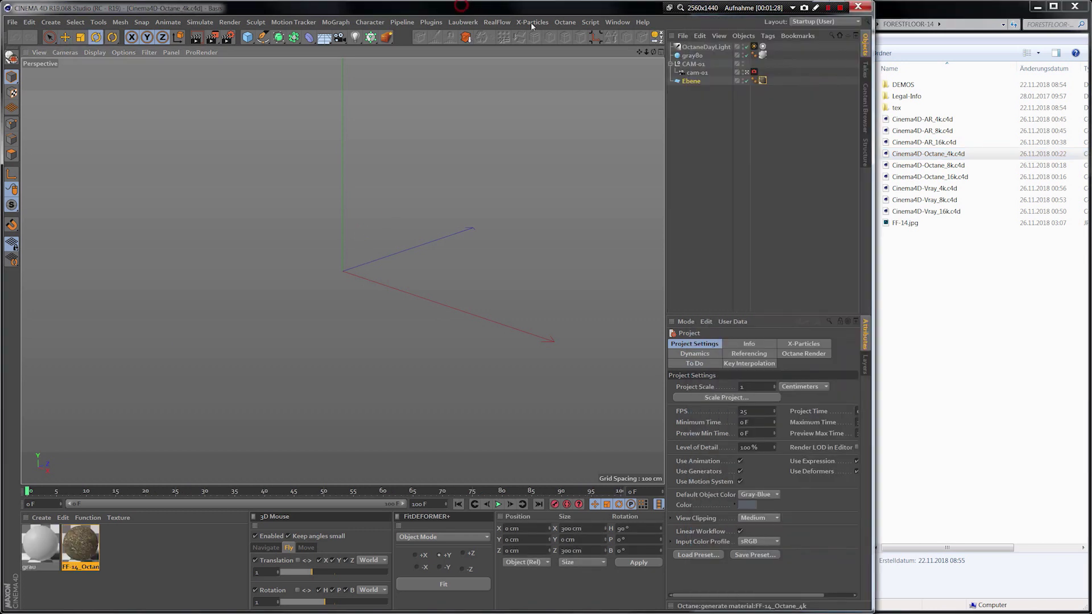
Step: Open the Octane Live Viewer, shrink it beside the tree-free ground view and start rendering the forest floor scene
click(569, 23)
click(563, 49)
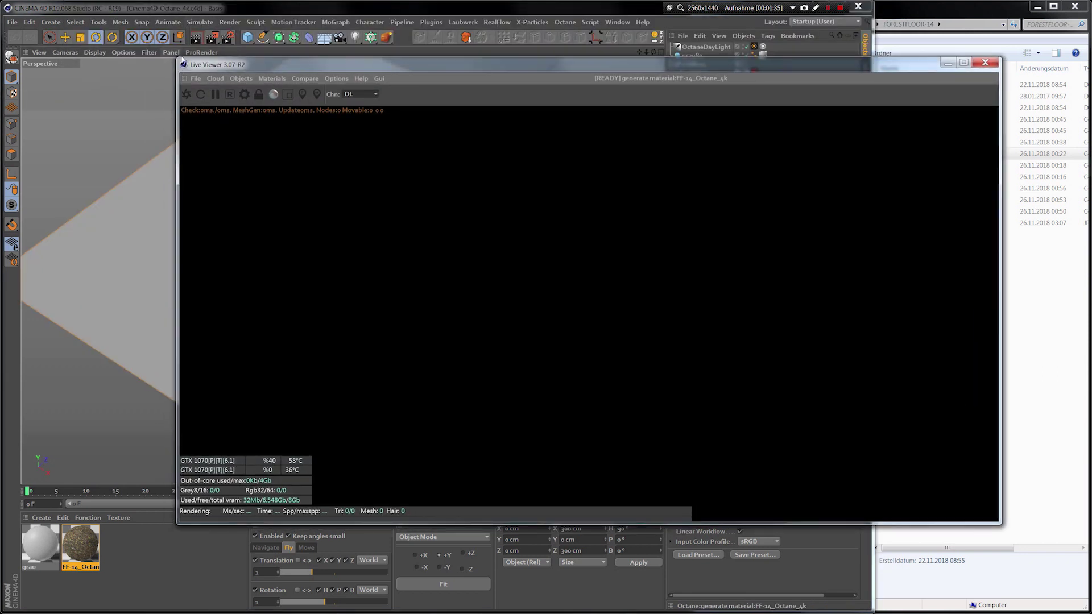
drag(177, 60, 532, 201)
drag(634, 209, 513, 187)
click(420, 216)
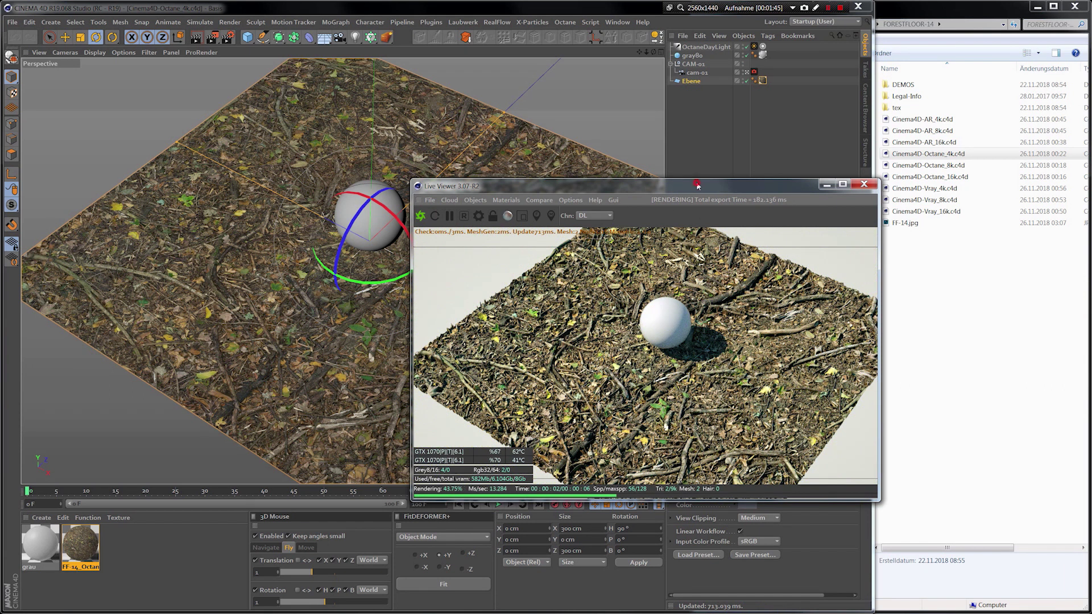
drag(674, 178, 664, 181)
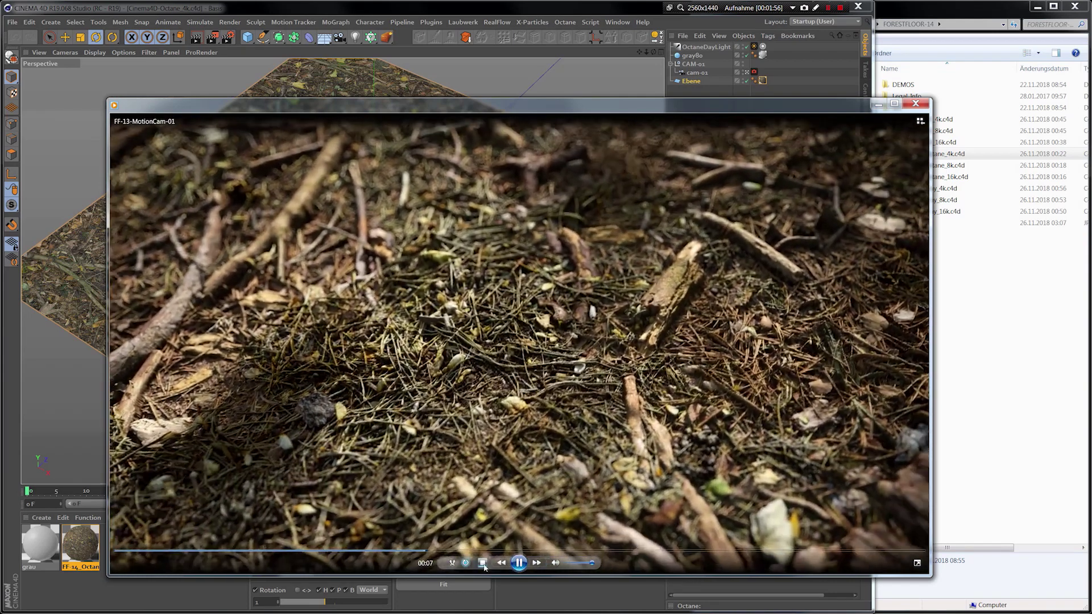
Step: Stop the FF-13-MotionCam-01 video and close the media player
click(483, 563)
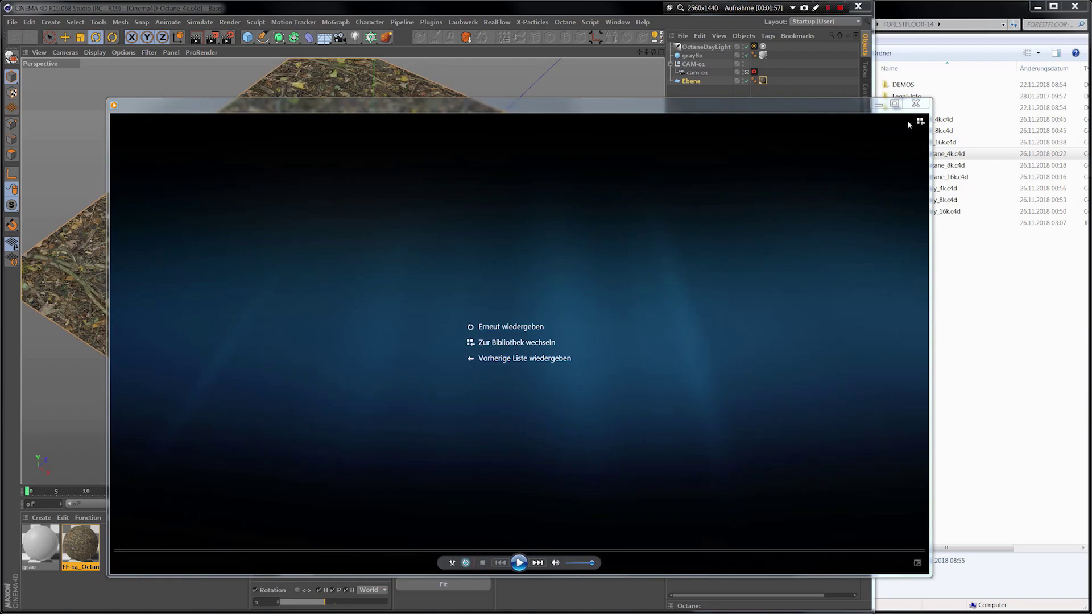
drag(782, 104, 702, 105)
click(837, 105)
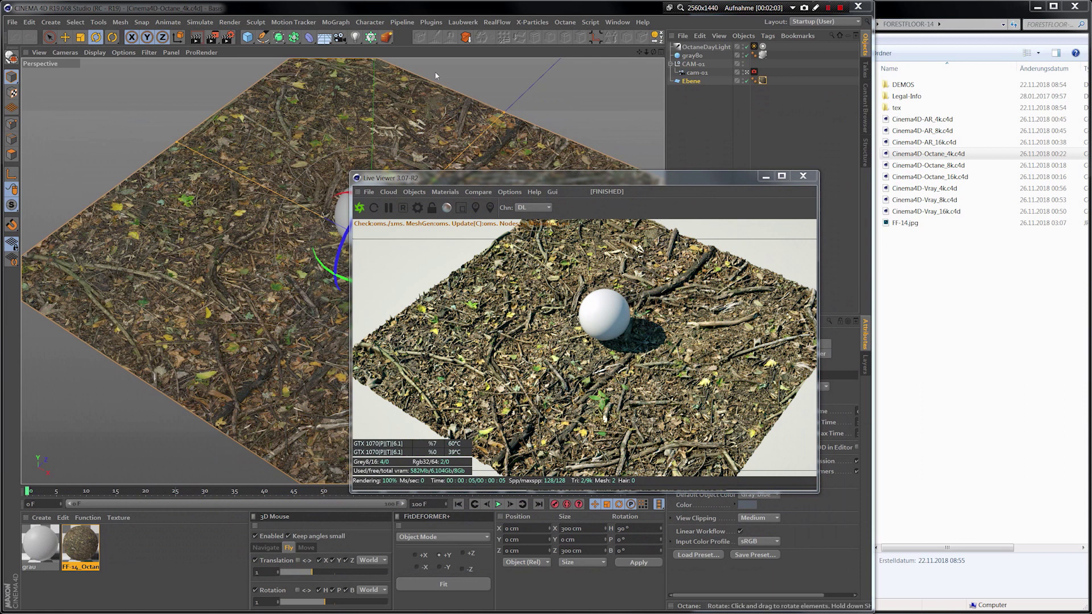
Step: Add a Forester Tree object to the scene and minimize the Live Viewer
click(431, 22)
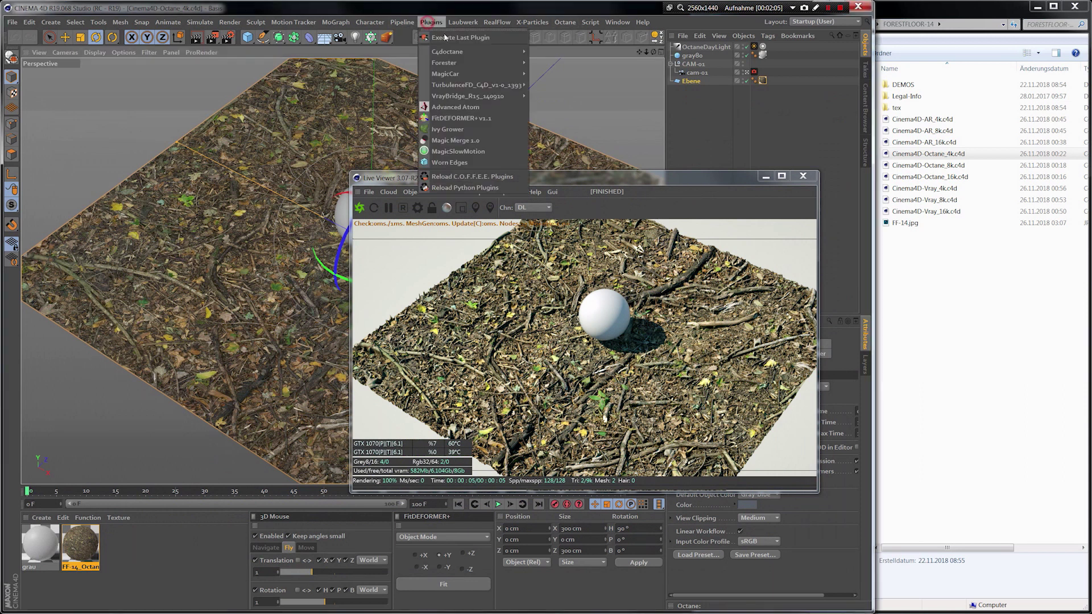
mouse_move(478, 63)
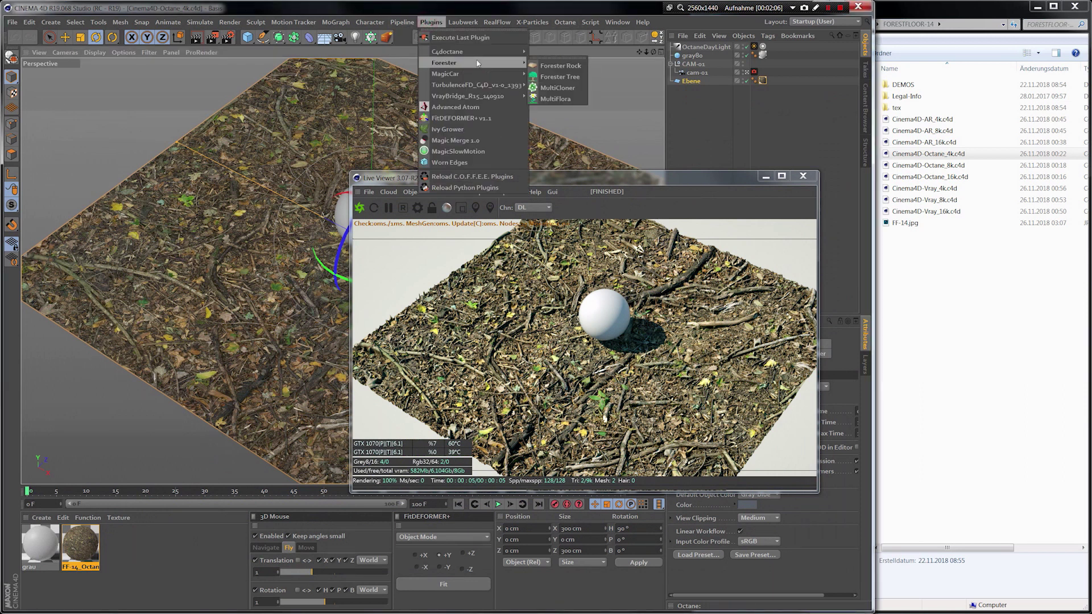
click(560, 77)
click(766, 176)
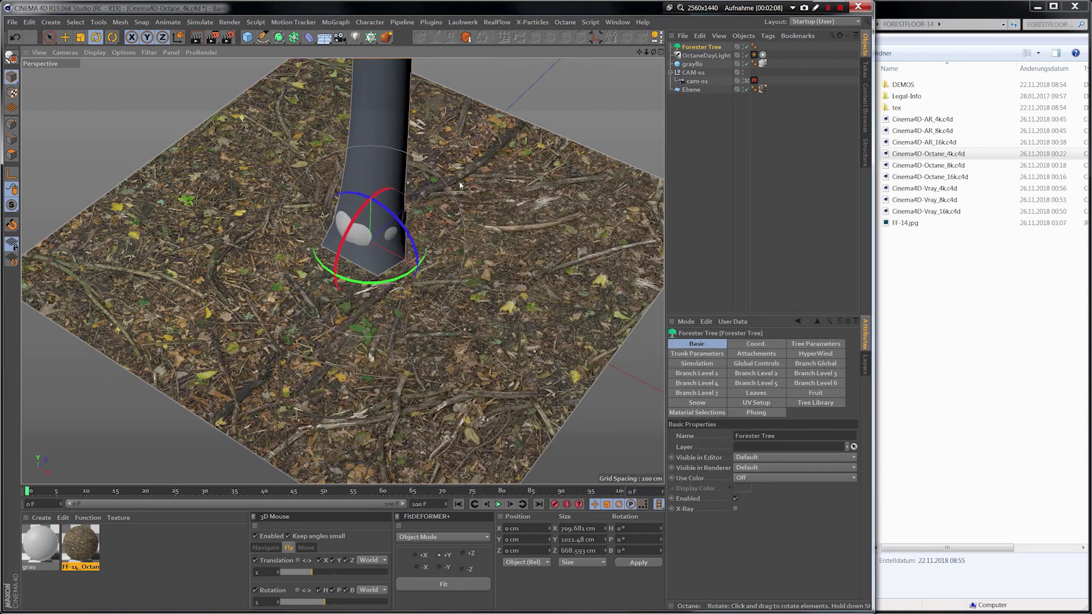
Step: Delete the gray sphere at the centre of the forest floor plane
alt+right_drag(501, 215, 406, 252)
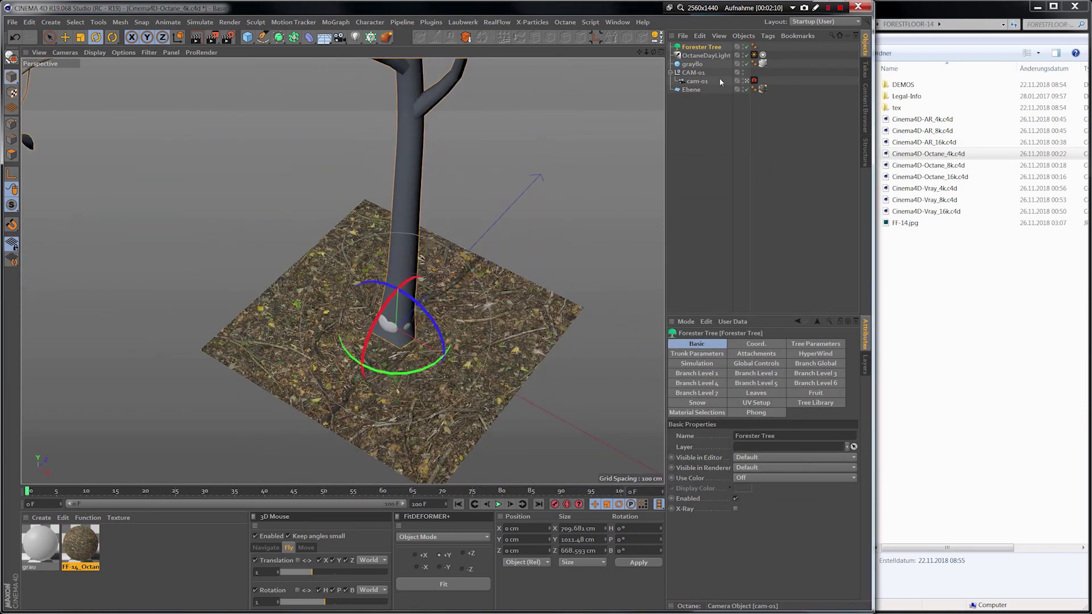
click(692, 64)
key(Delete)
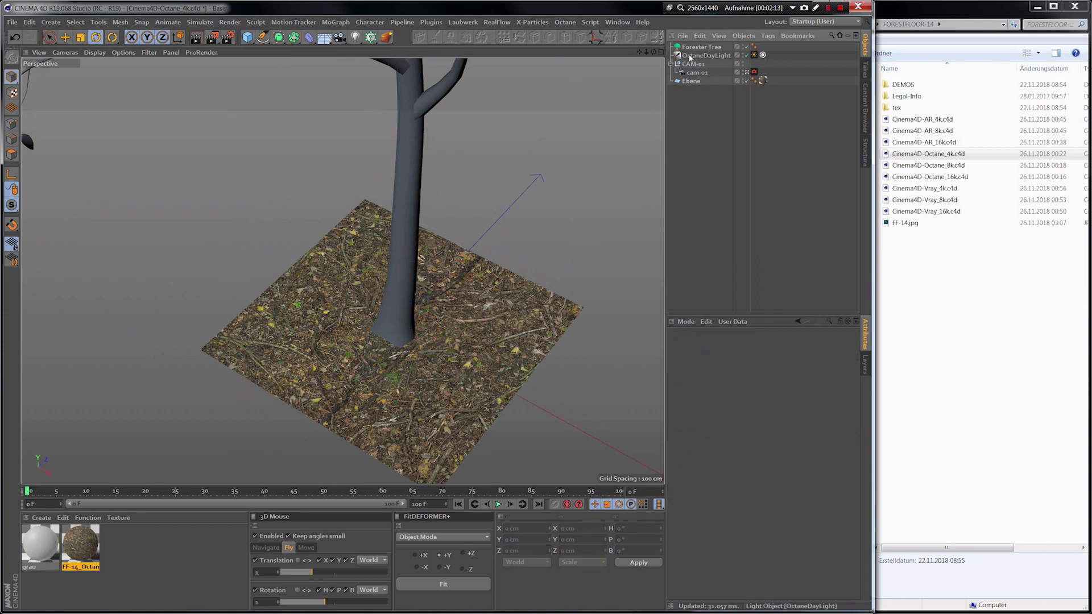
Step: Move the tree off the ground plane to about X -377 cm, Z -258 cm, with the Live Viewer restored to check its shadow
click(412, 273)
alt+right_drag(411, 273, 353, 197)
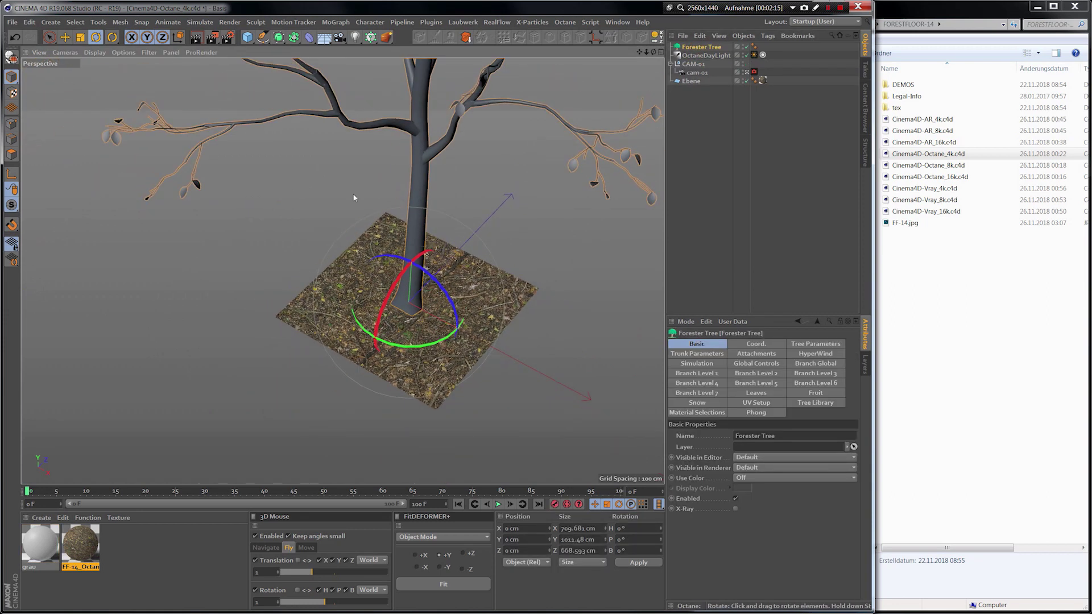
click(65, 37)
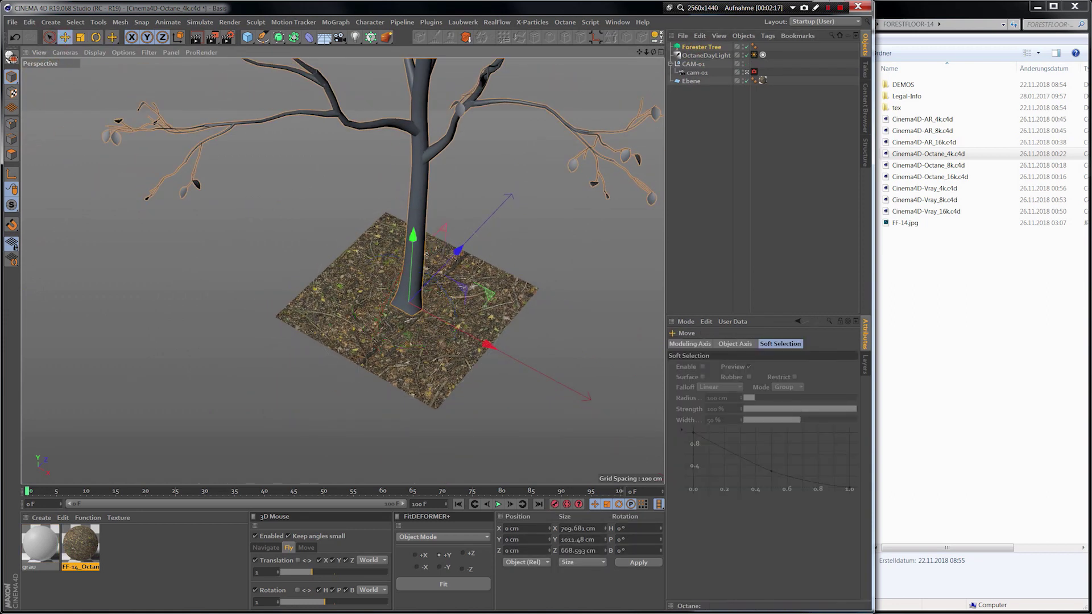
key(alt+o)
drag(530, 174, 692, 155)
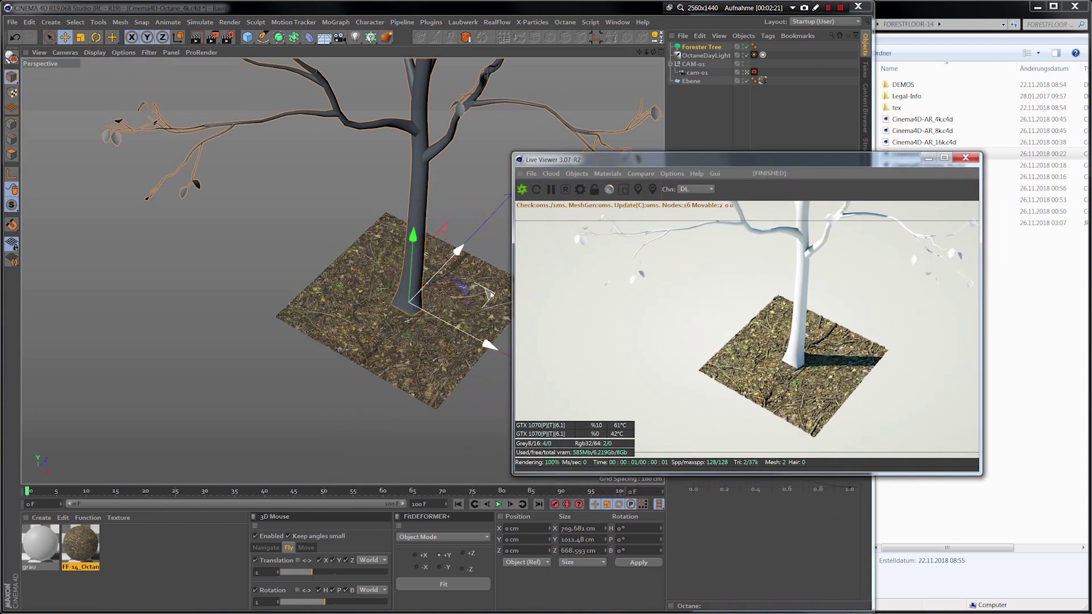
drag(478, 333, 207, 289)
drag(786, 169, 422, 191)
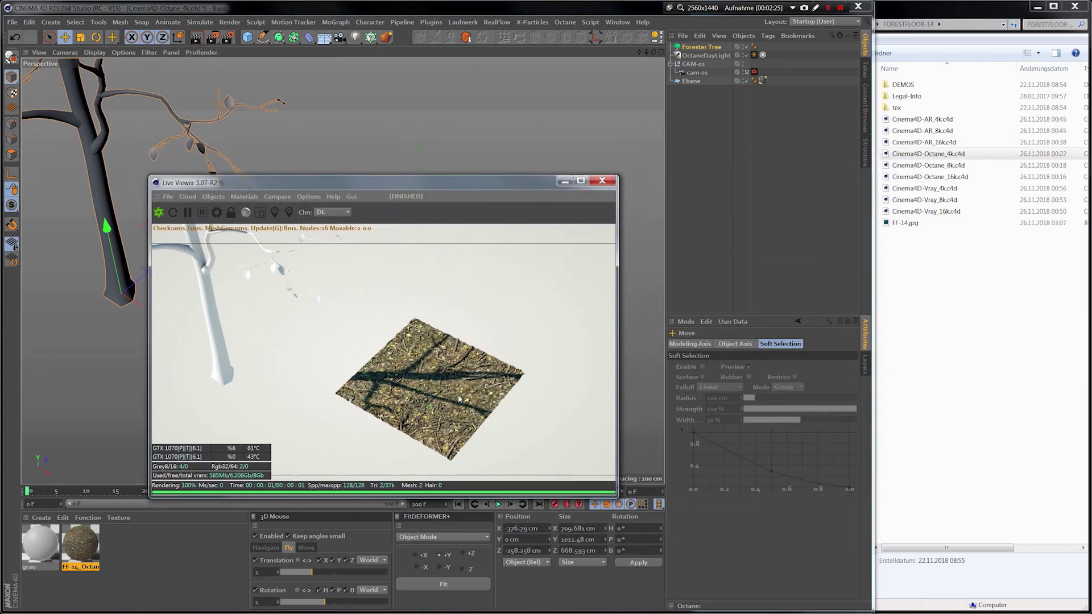
Step: Set the Forester Tree's Branch Level 1 Insertion Count to 16
click(708, 46)
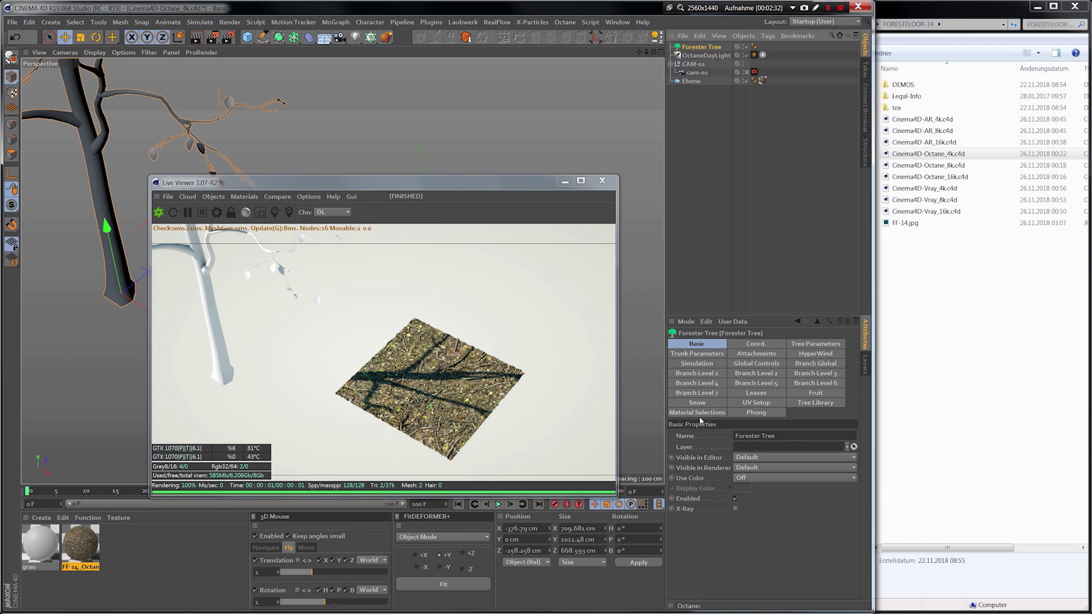
click(829, 403)
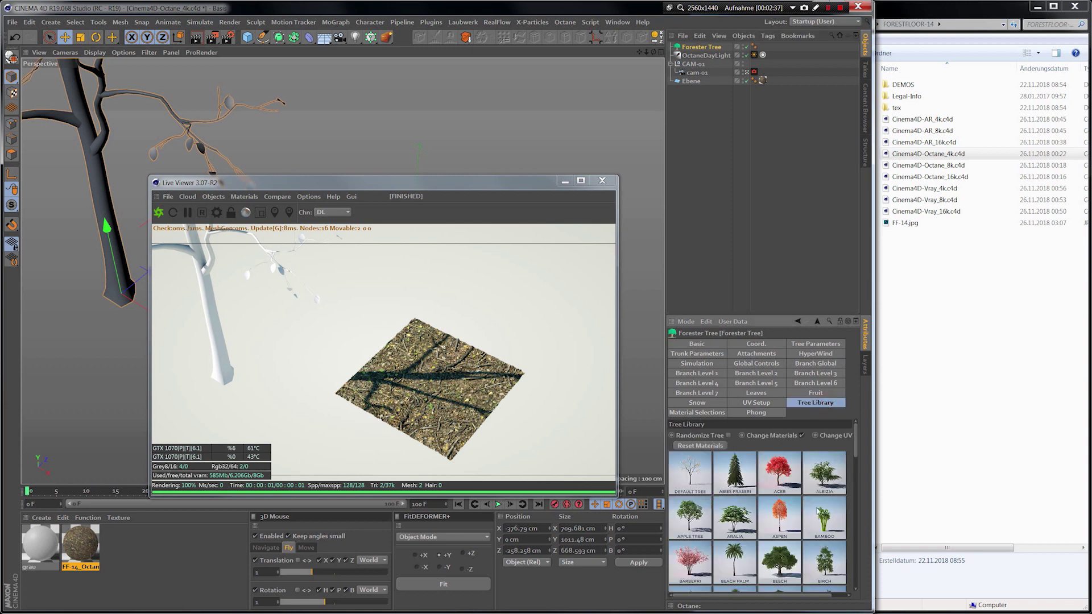
scroll(776, 544, down, 3)
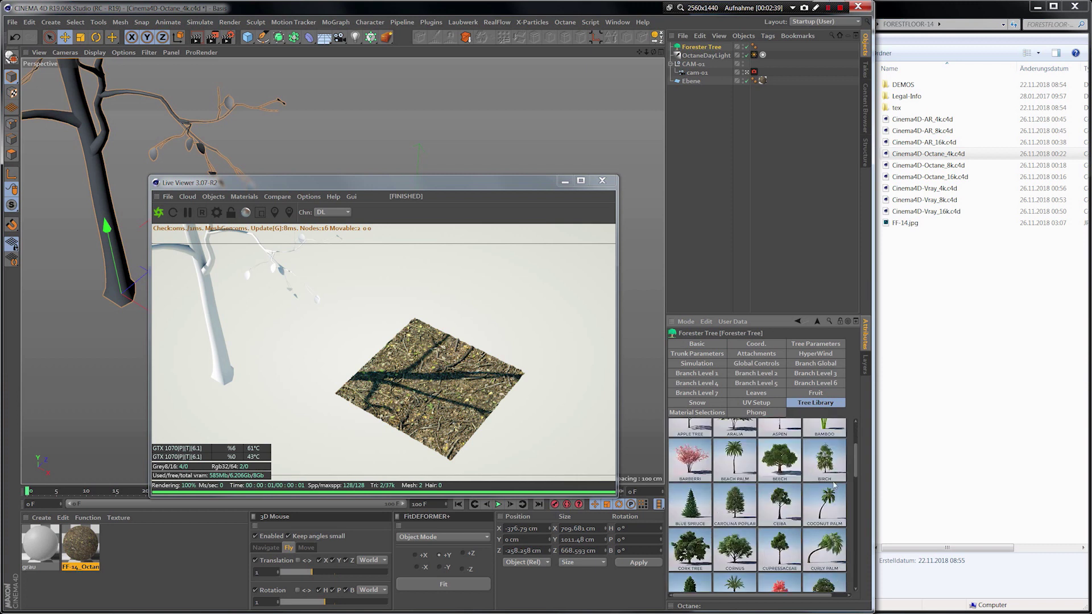
scroll(828, 492, down, 1)
scroll(820, 519, up, 1)
click(811, 364)
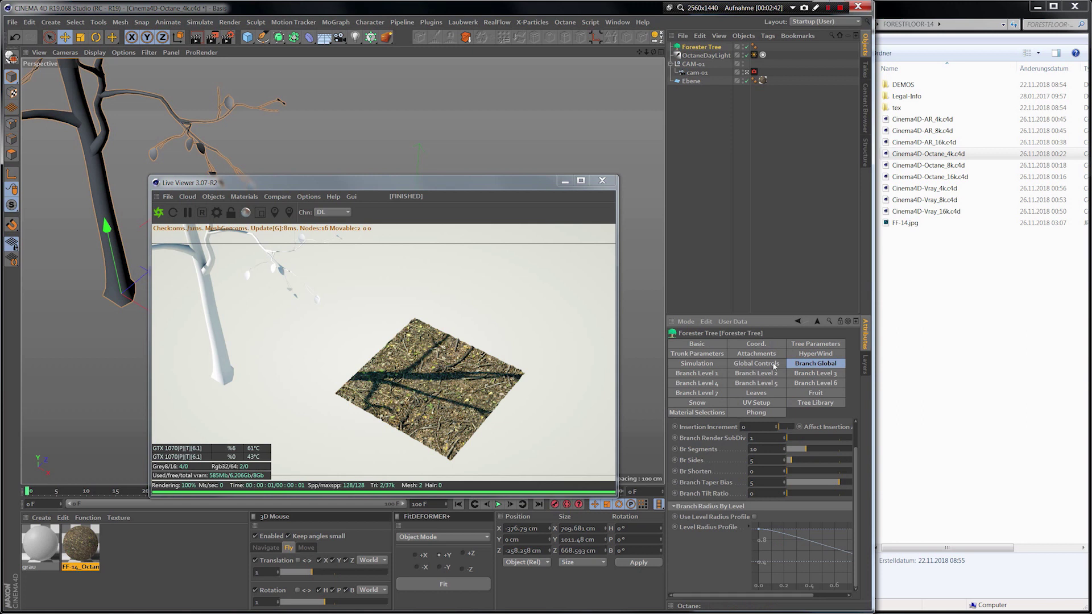
click(703, 375)
drag(858, 451, 857, 422)
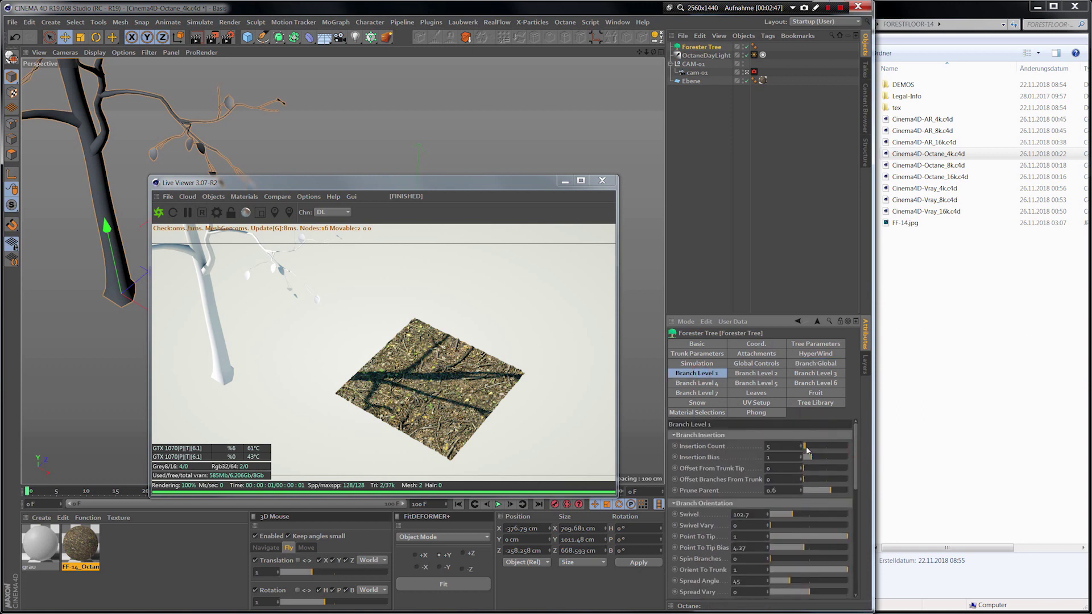
drag(807, 450, 810, 447)
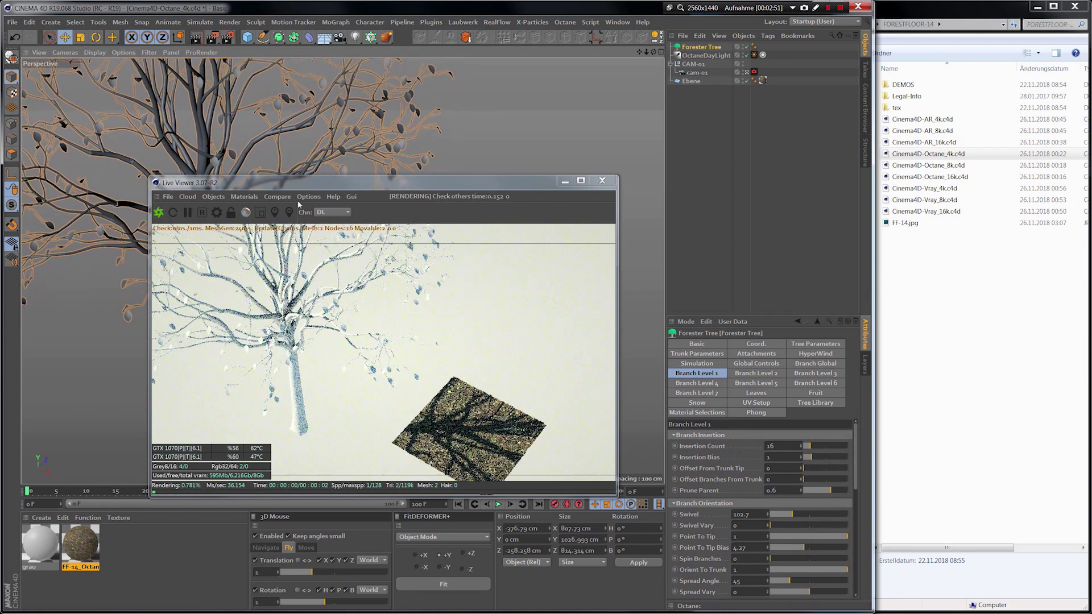
Step: Load the Apple Tree preset from the tree library onto the Forester Tree
drag(297, 190, 365, 155)
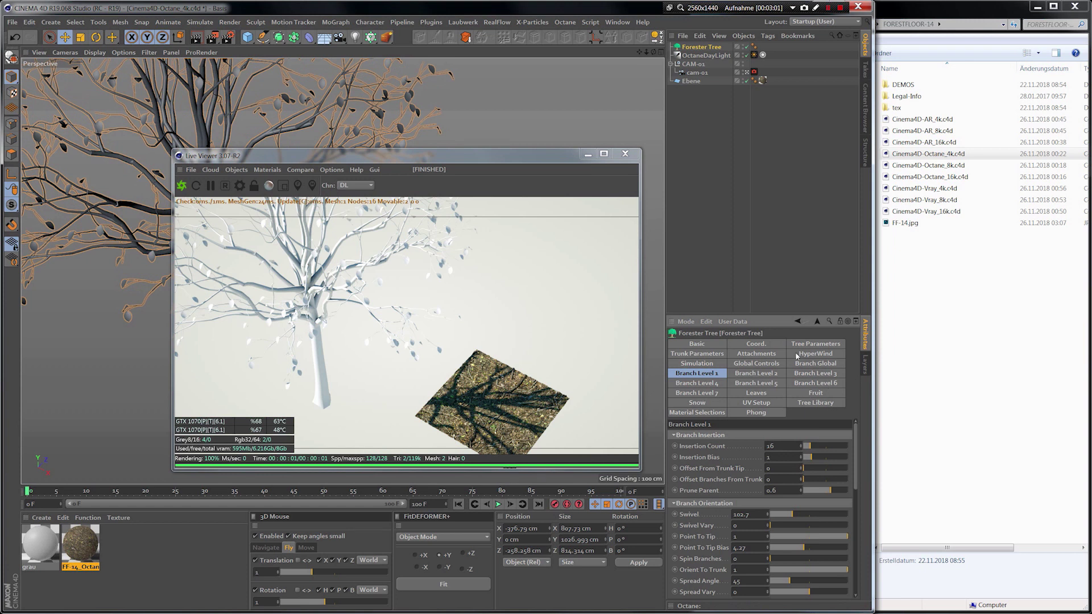
click(827, 403)
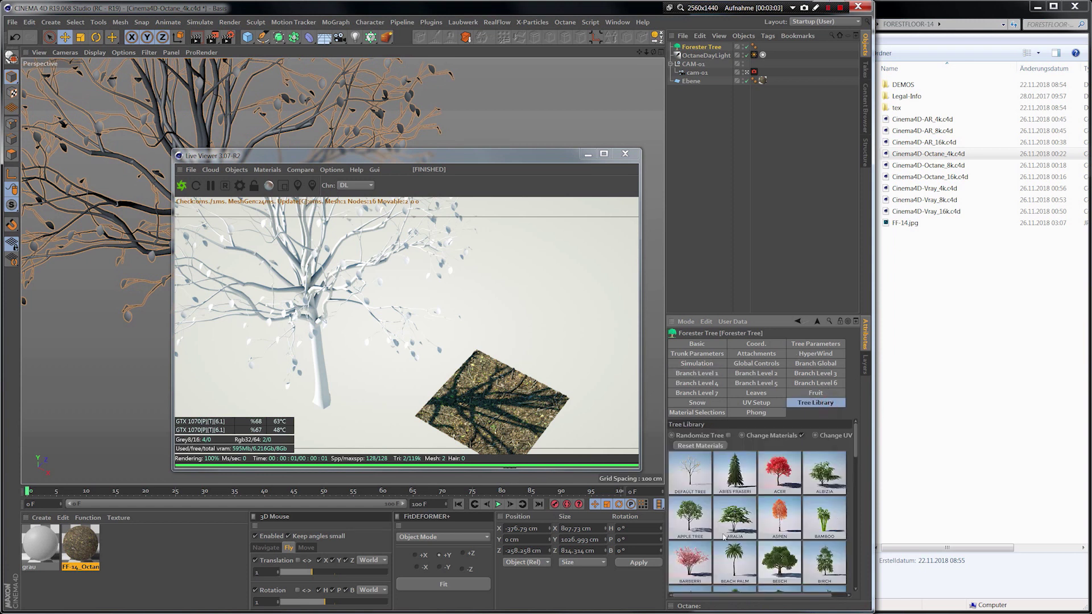
click(690, 515)
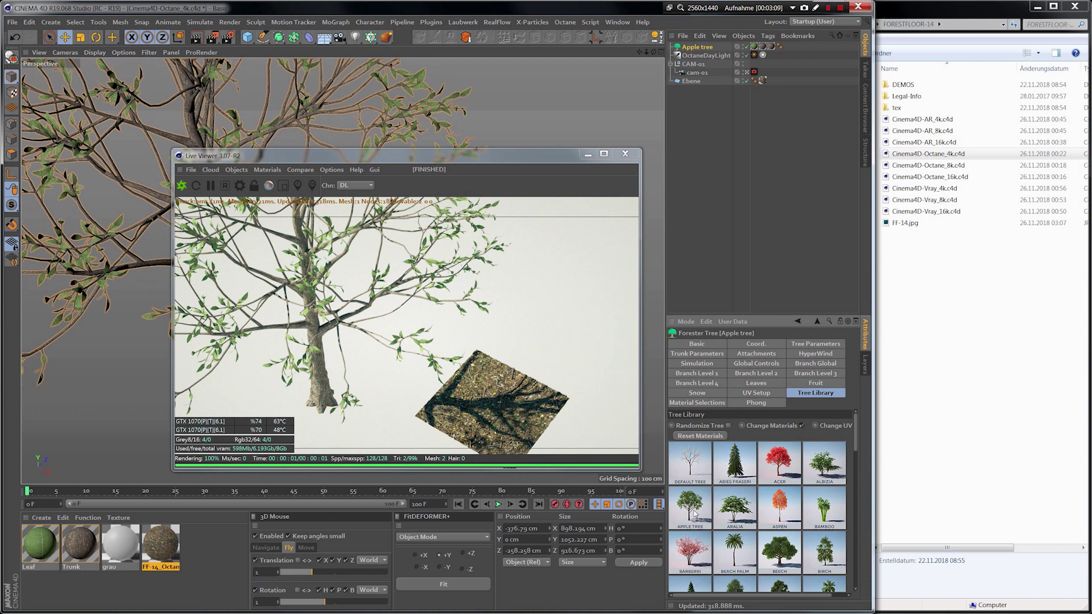
Step: Open the RDO dead leaves collection in the Content Browser and look through its leaf models around DL-02 and DL-03
drag(486, 165, 422, 131)
click(867, 96)
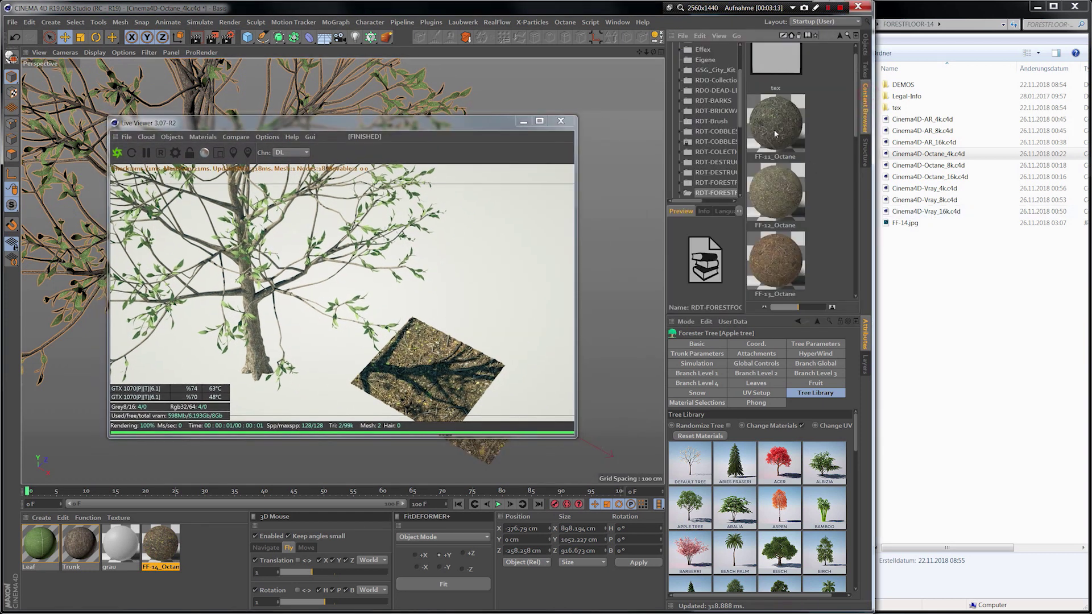
click(726, 91)
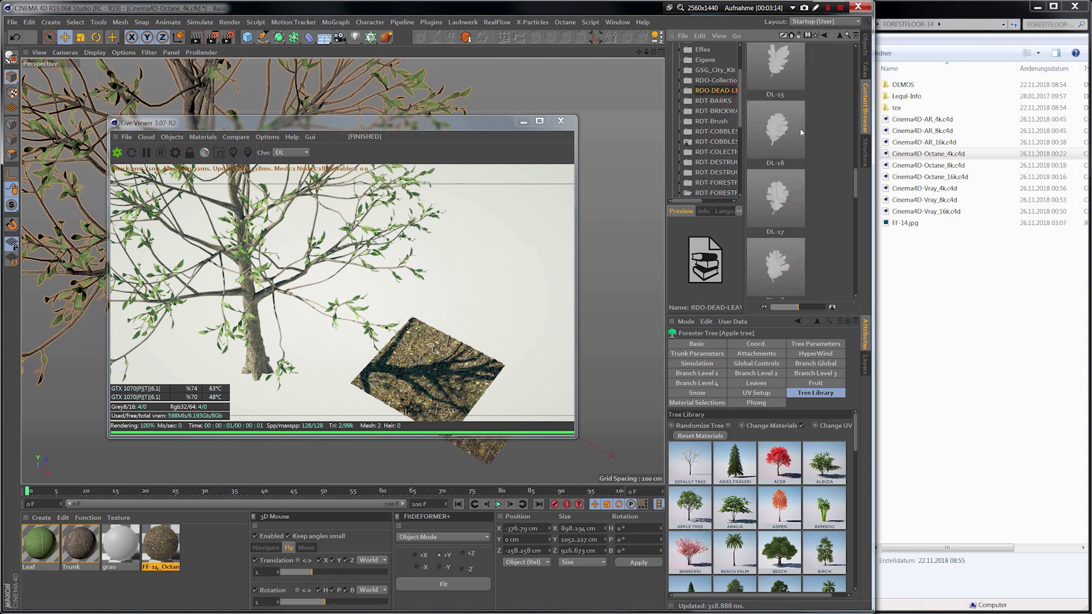
drag(851, 181, 848, 63)
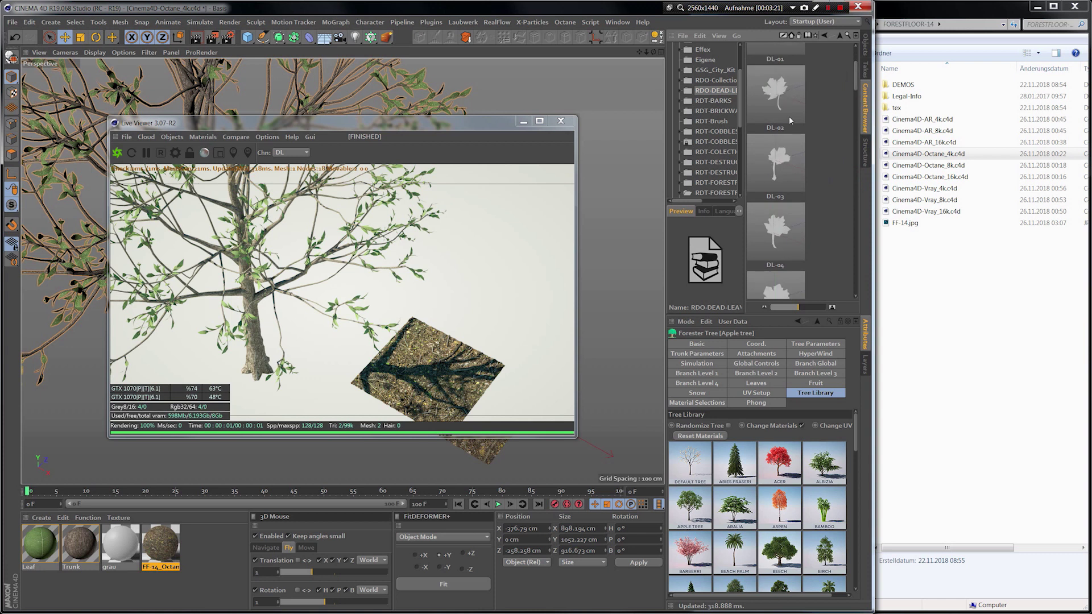
click(783, 94)
shift+click(778, 169)
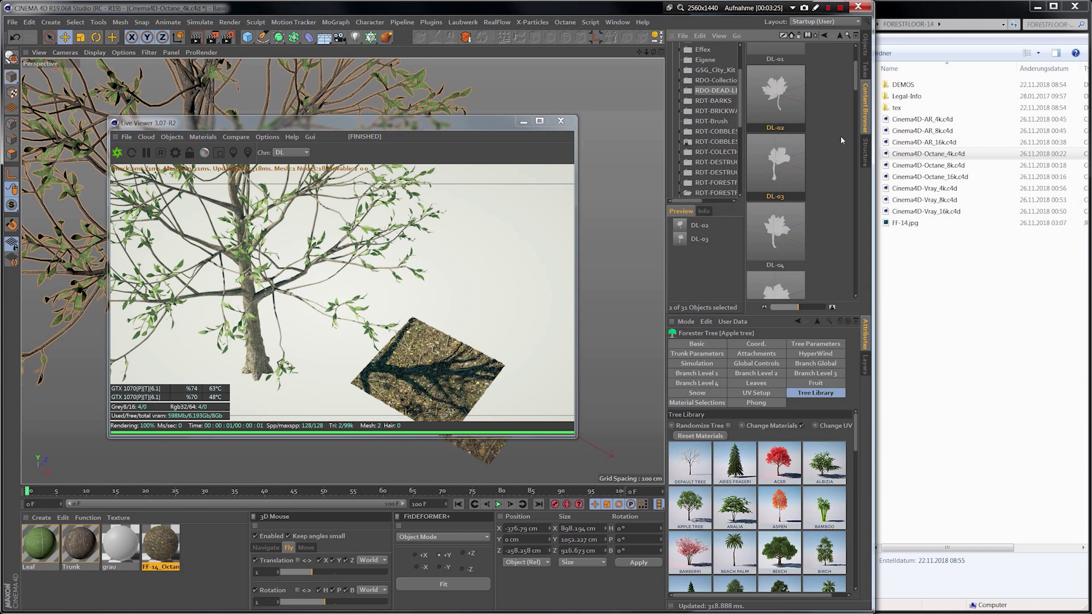
click(828, 152)
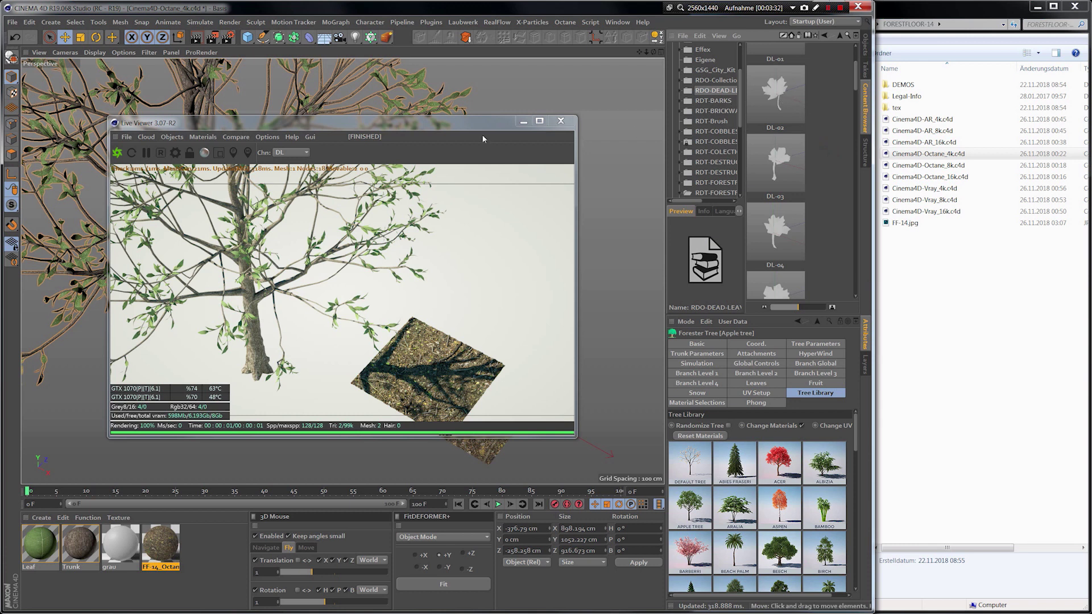
Step: Add the DL-02 dead leaf to the scene and move it above the ground to about X -86 cm, Y 228 cm, Z 20 cm
drag(460, 124, 836, 200)
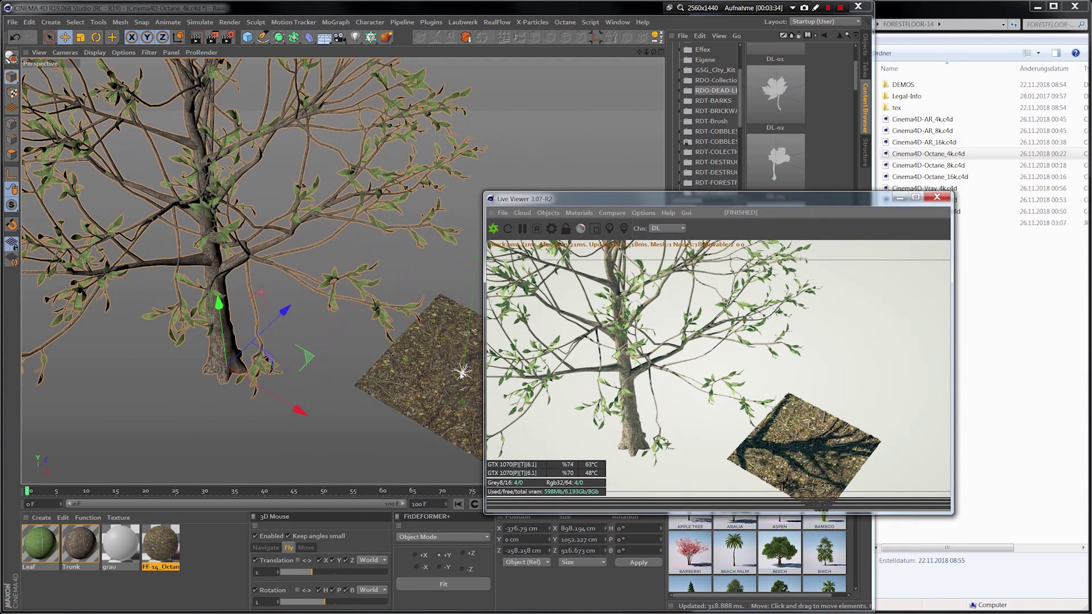
click(394, 296)
drag(464, 329, 464, 330)
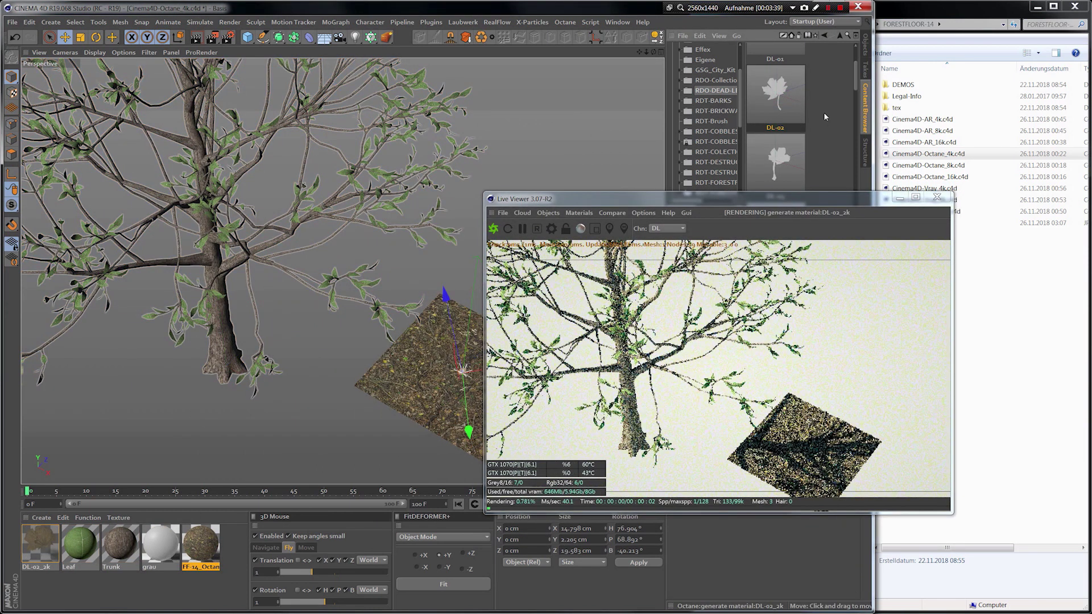
click(866, 46)
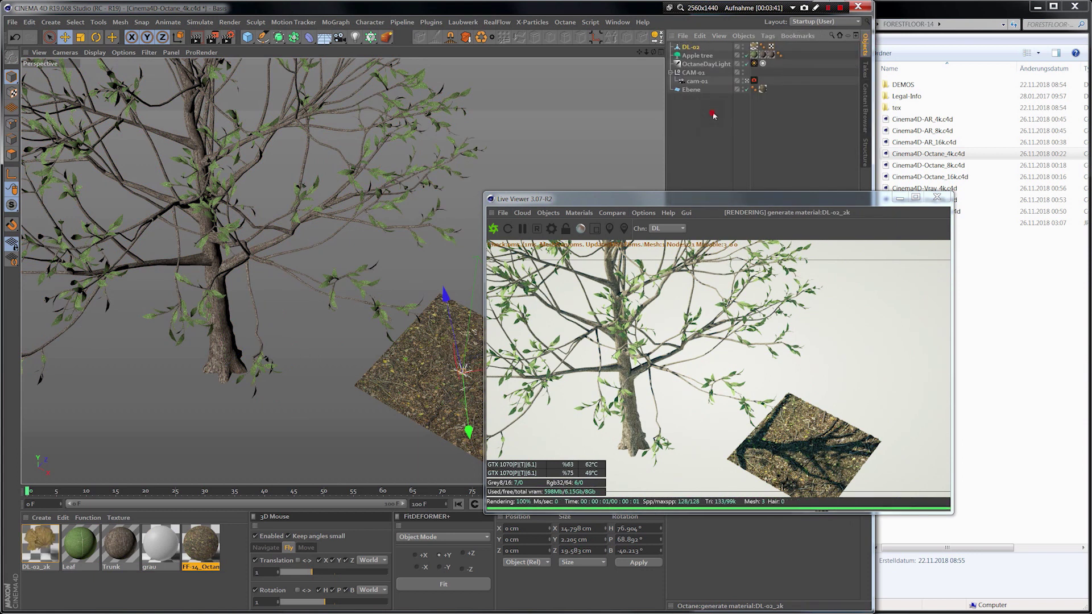
drag(445, 296, 418, 188)
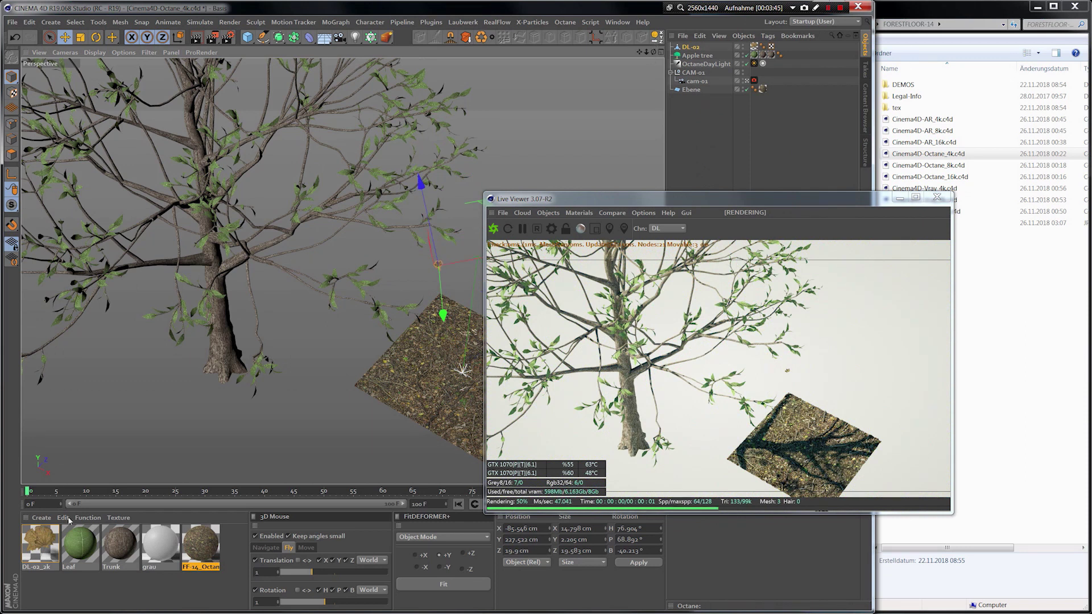
Step: Replace the apple tree's green Leaf material with the DL-02_2k dead leaf material
click(49, 540)
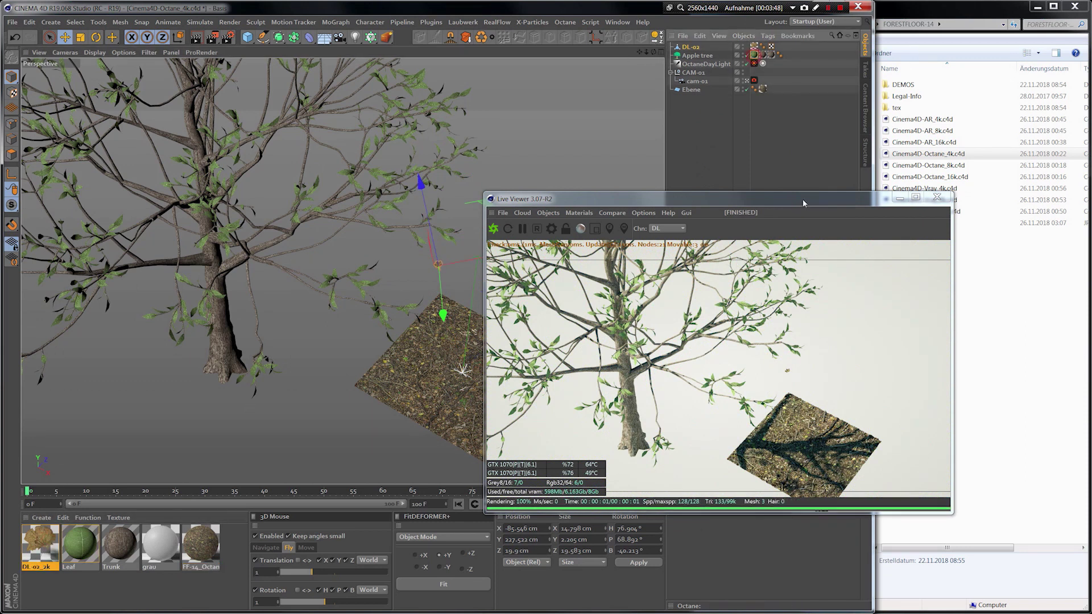
drag(797, 198, 768, 189)
drag(646, 164, 486, 124)
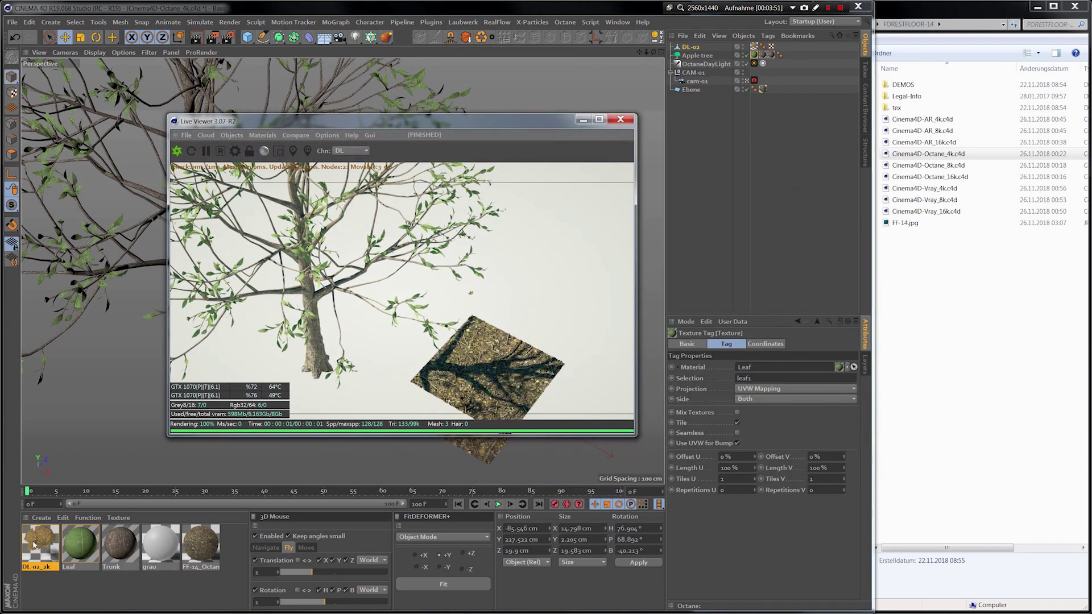
drag(35, 545, 82, 543)
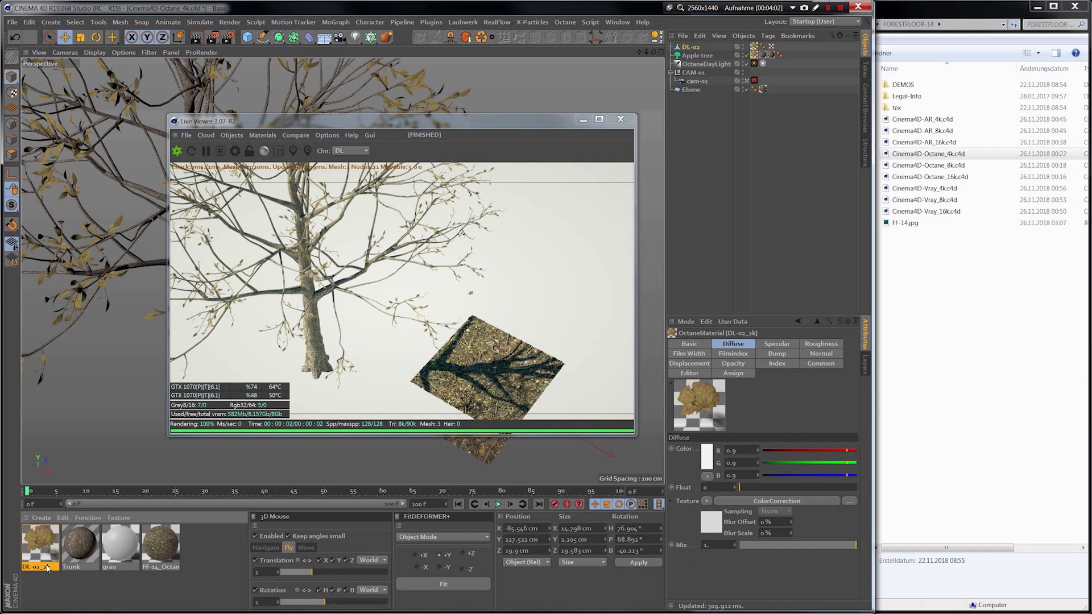
mouse_move(50, 544)
mouse_down()
mouse_move(82, 549)
mouse_move(45, 551)
mouse_up()
key(ctrl+z)
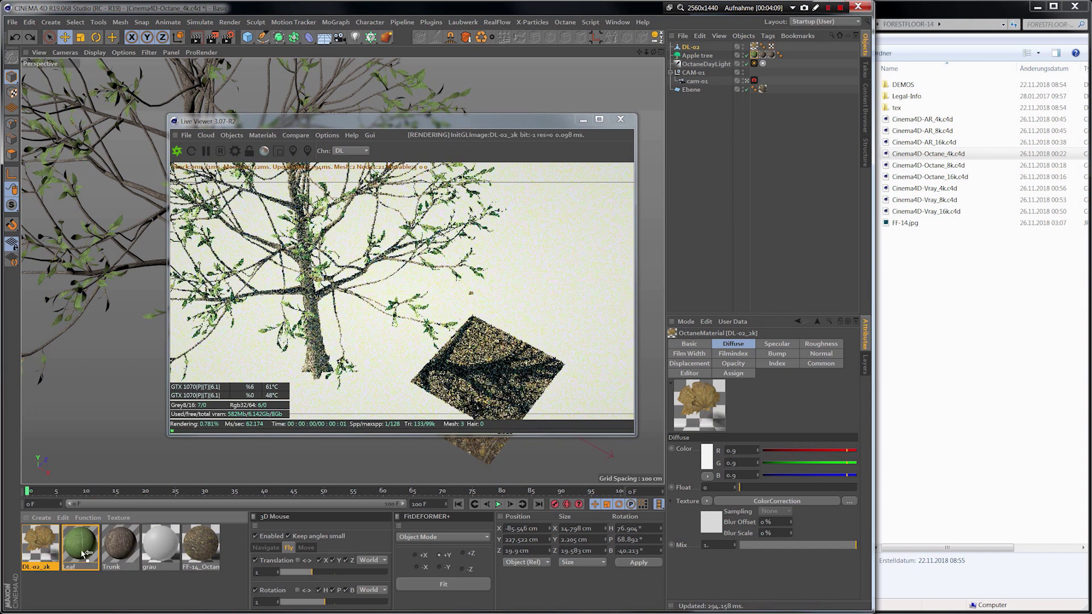
key(Delete)
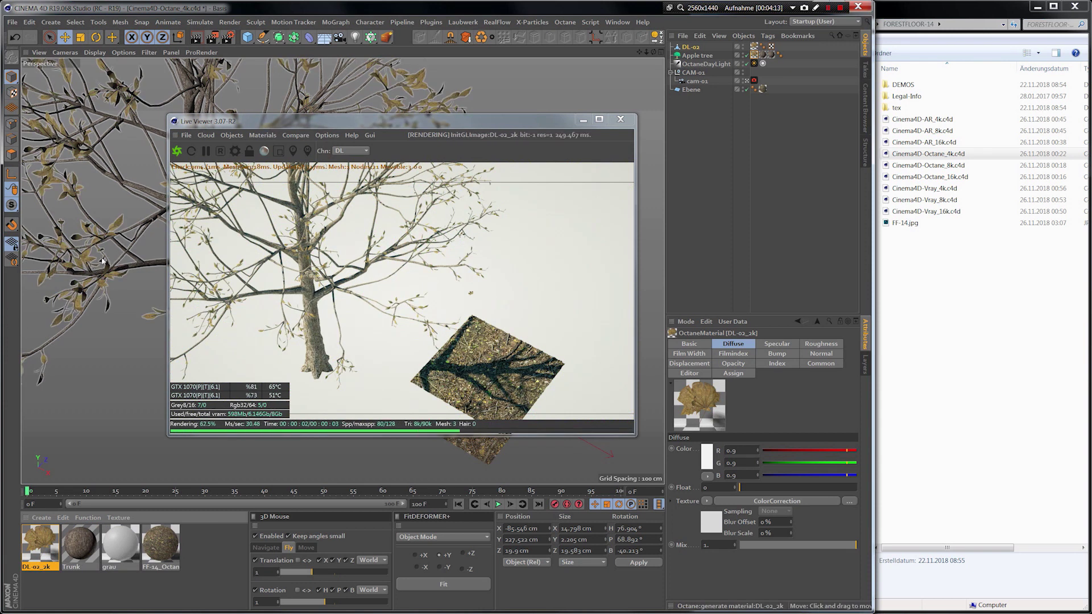
Step: Flatten the apple tree's Leaf Profile curve by raising its start and end points to the level of the peak
drag(472, 122, 527, 168)
alt+middle_drag(146, 271, 234, 271)
alt+right_drag(146, 242, 222, 243)
alt+right_drag(275, 214, 454, 183)
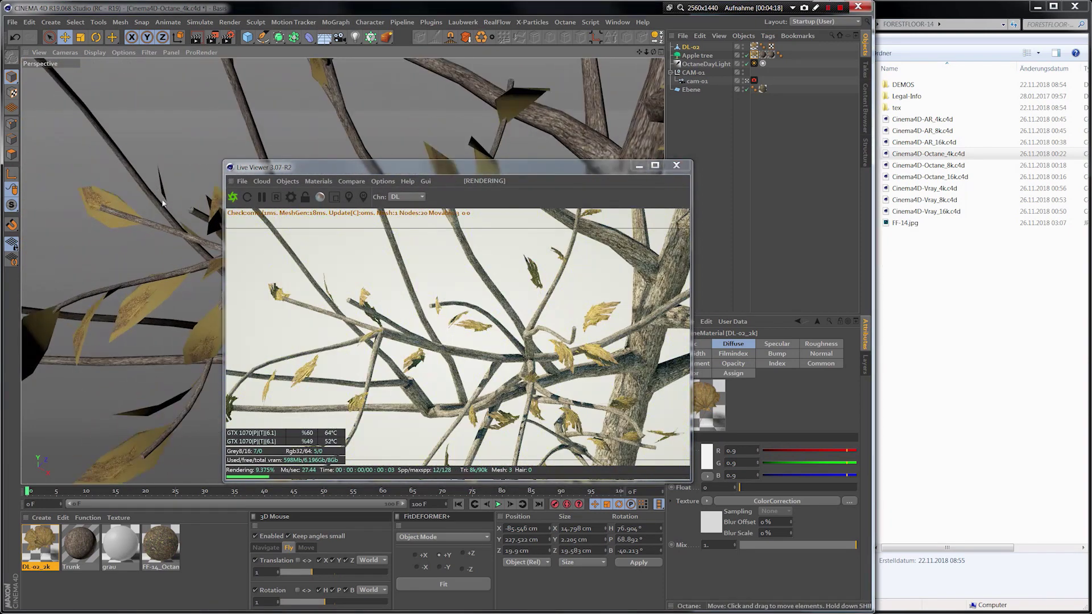
drag(564, 169, 487, 119)
click(697, 56)
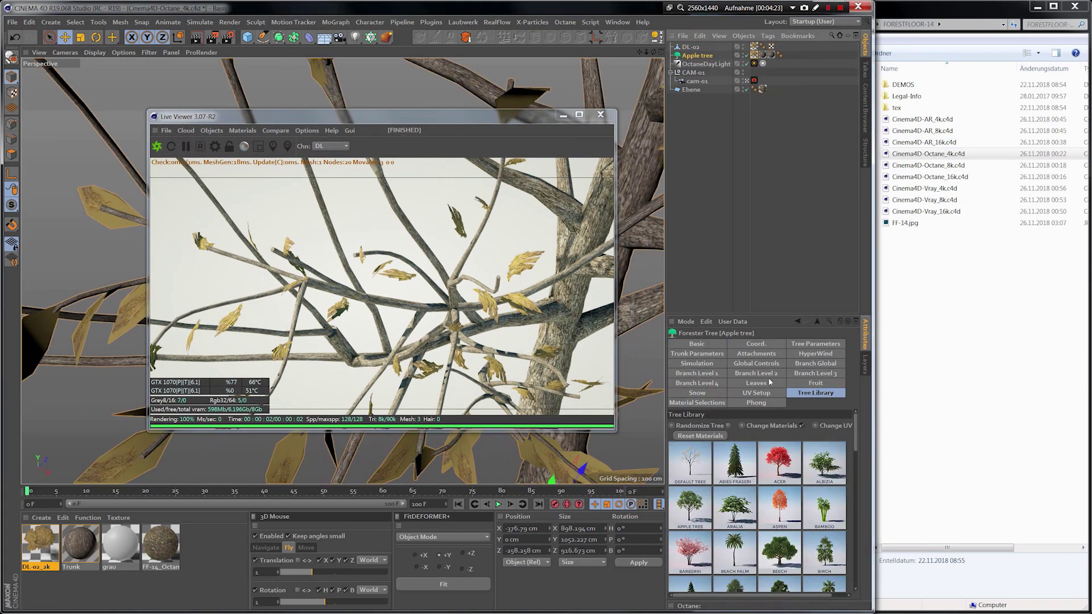
click(770, 383)
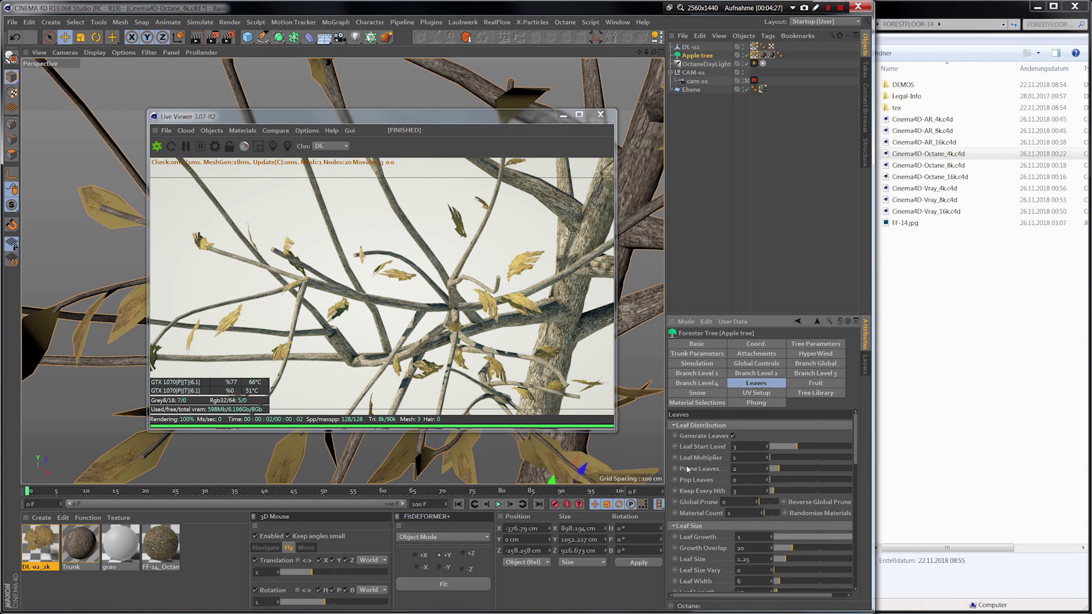
scroll(683, 544, down, 4)
scroll(698, 533, down, 4)
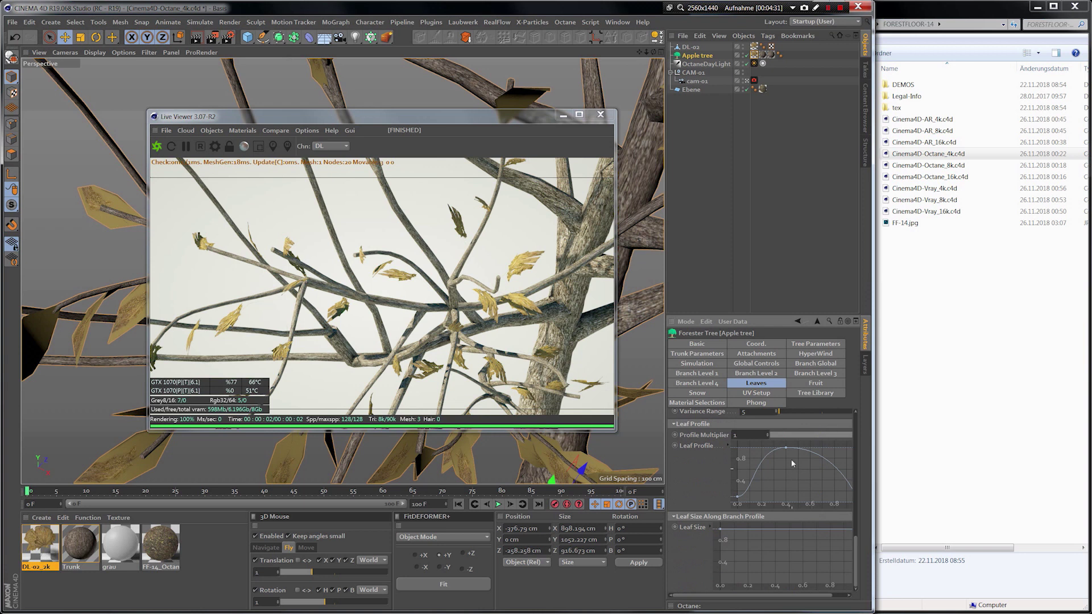
drag(737, 498, 738, 448)
drag(730, 597, 745, 597)
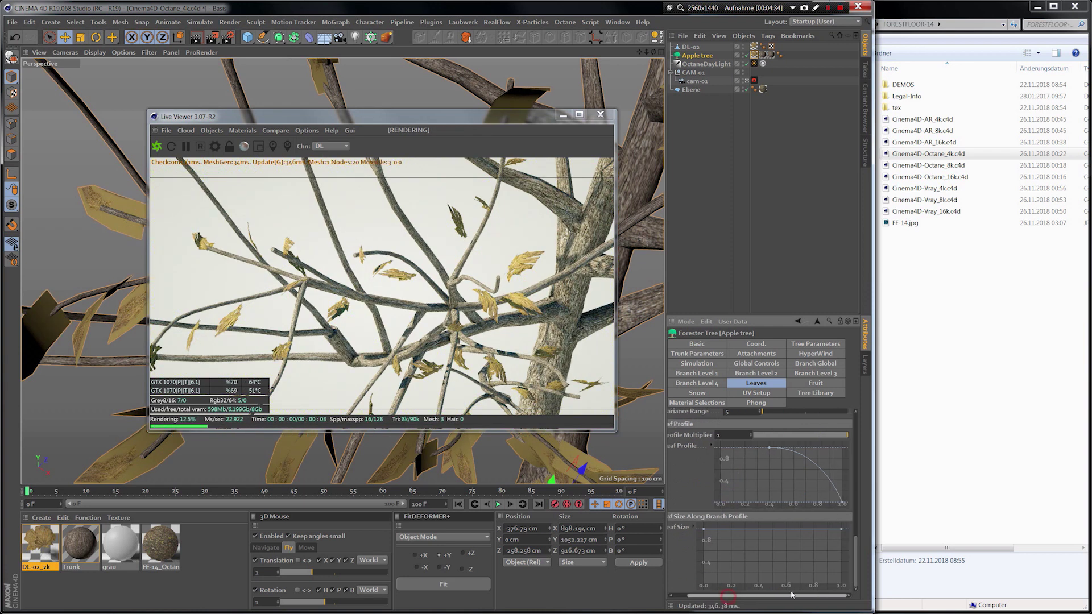
click(841, 503)
drag(841, 503, 844, 449)
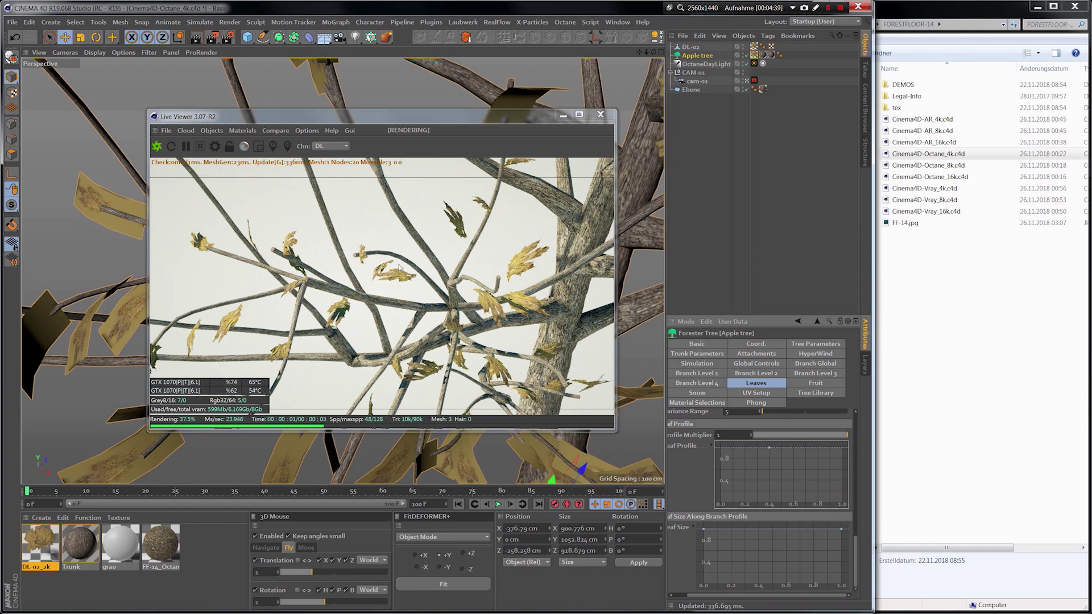
Step: Increase the apple tree's Leaf Size to 2.13
scroll(708, 459, up, 4)
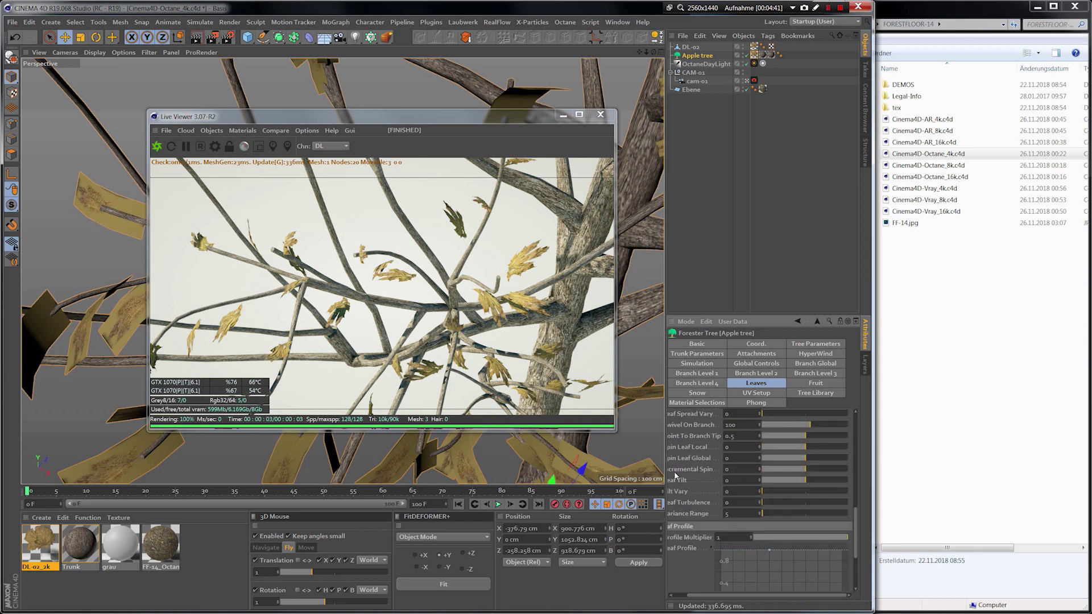
scroll(675, 481, up, 6)
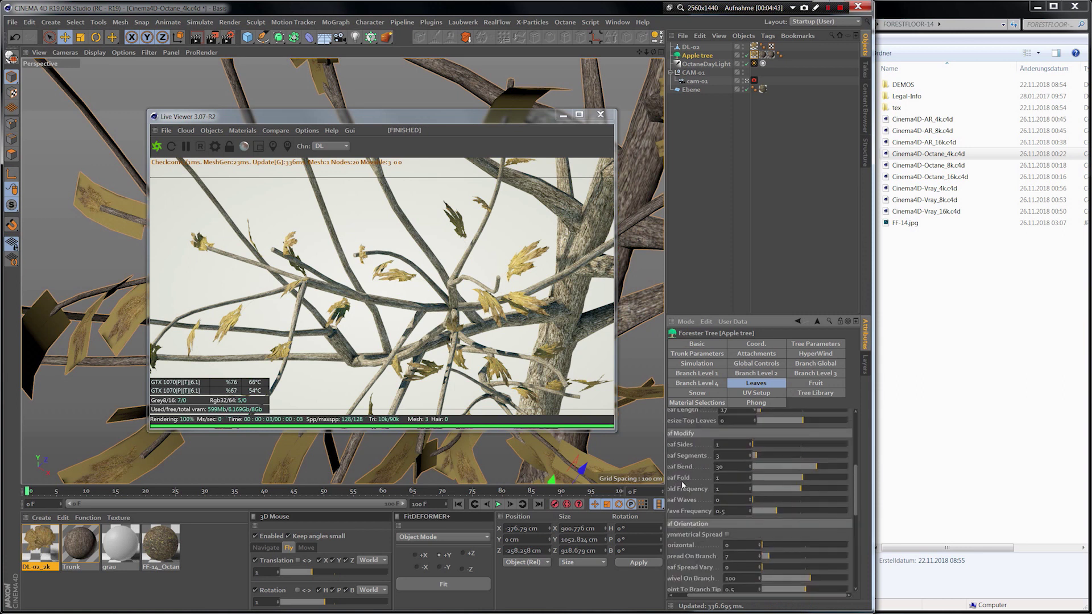
scroll(701, 506, up, 4)
drag(786, 481, 793, 479)
scroll(104, 290, down, 5)
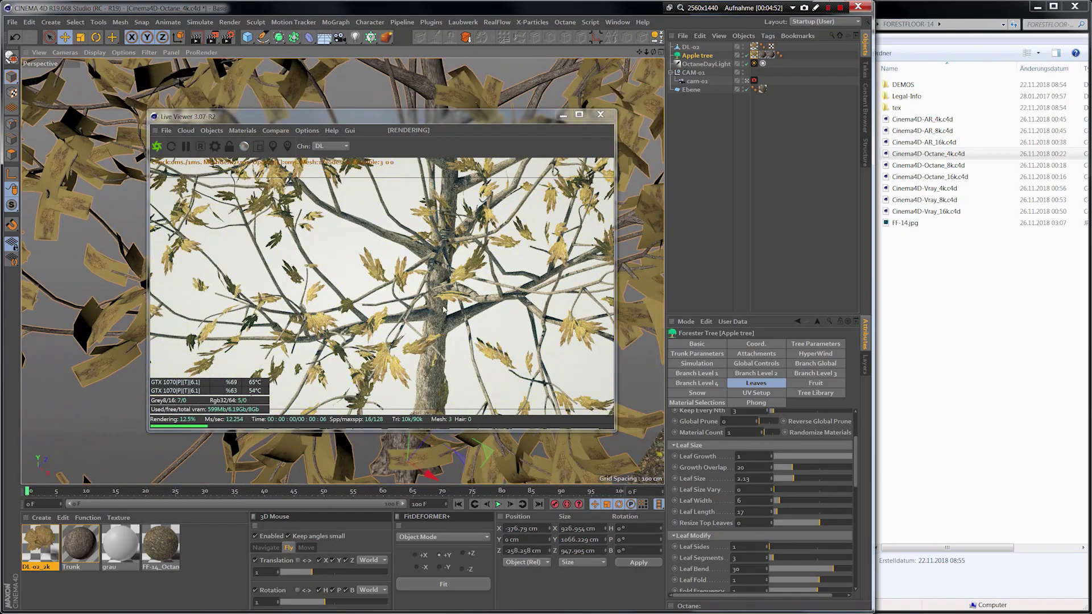
Step: Move the apple tree to about X -486 cm, Z -149 cm to shift its shadow on the forest floor plane
right_drag(443, 300, 398, 302)
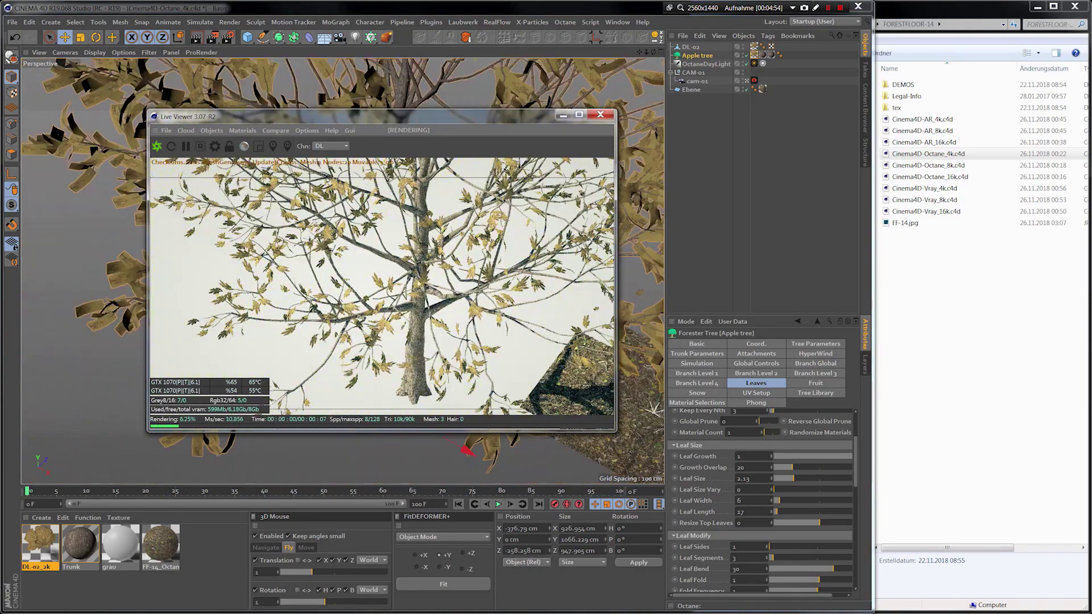
middle_drag(415, 307, 188, 216)
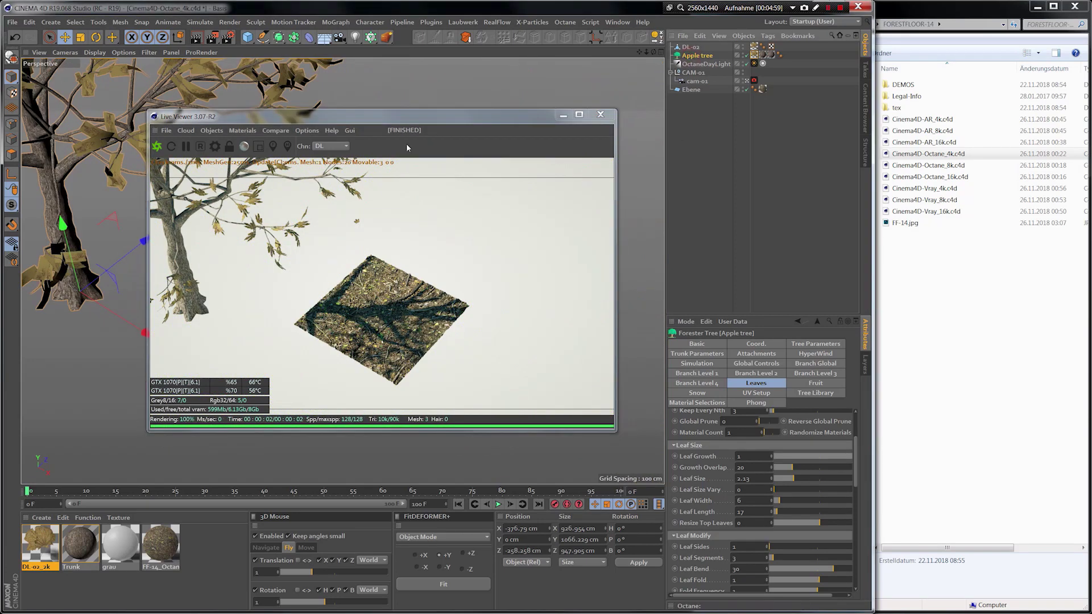
drag(393, 118, 563, 121)
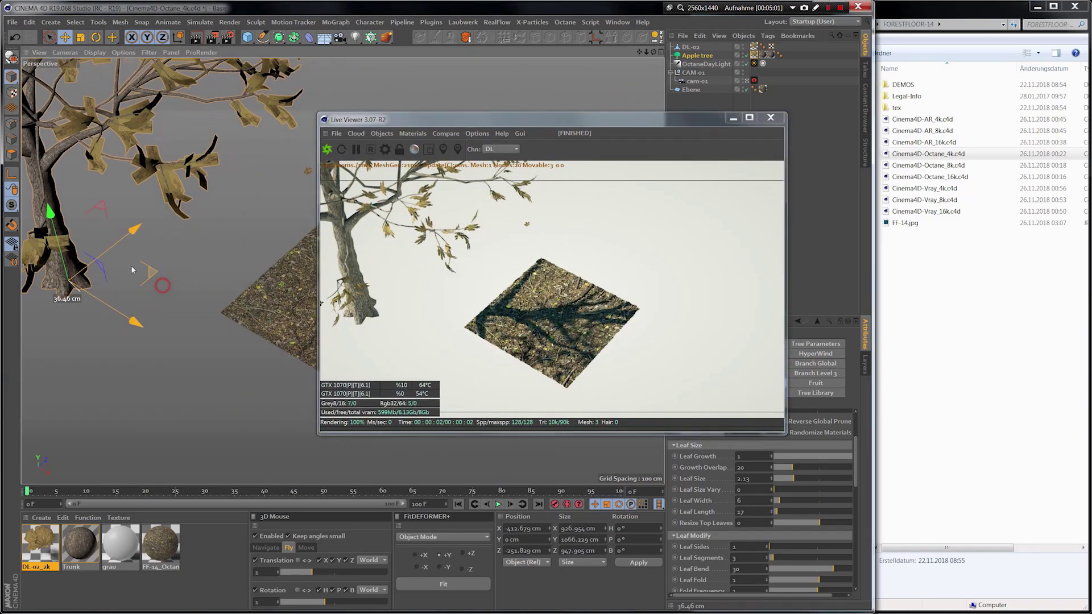
drag(122, 260, 123, 258)
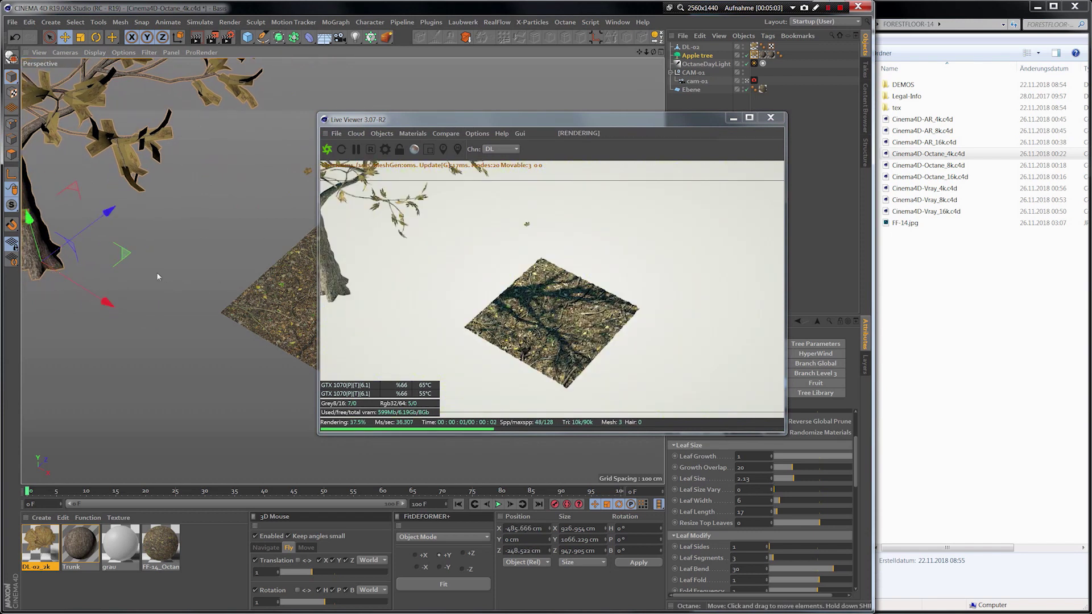
alt+middle_drag(156, 275, 272, 288)
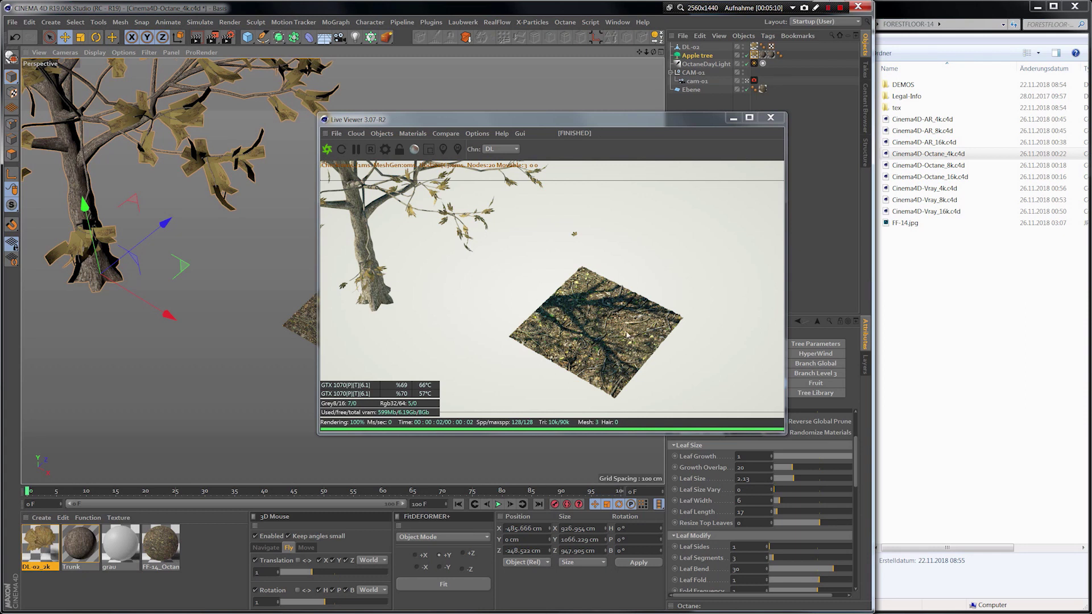
drag(706, 127, 559, 100)
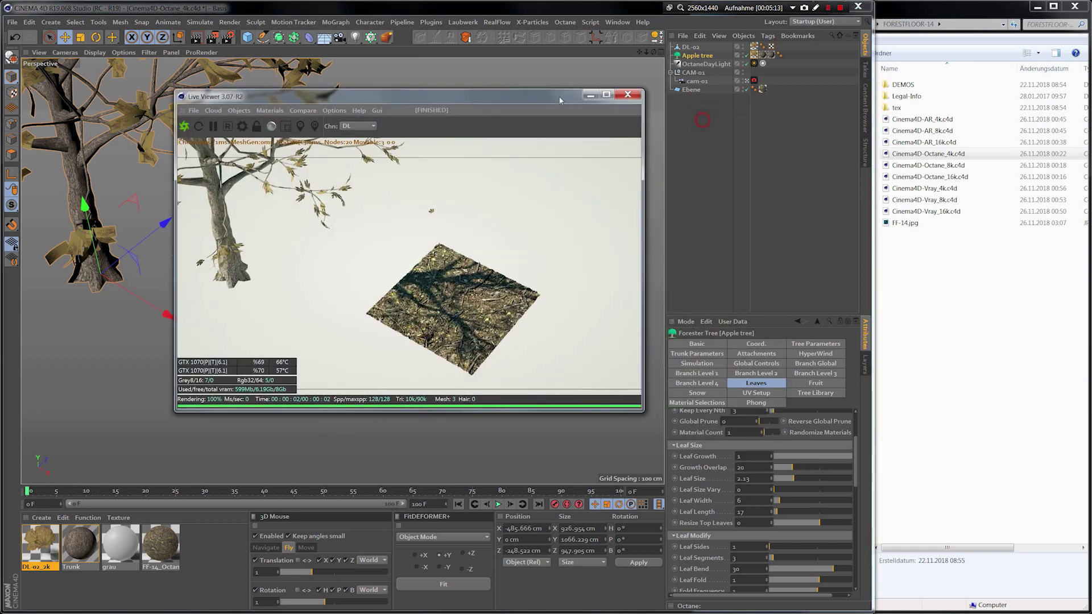
Step: Turn on HyperWind for the apple tree and play the animation with the whole tree in view
alt+middle_drag(37, 158, 101, 229)
scroll(101, 228, down, 4)
alt+drag(101, 228, 130, 203)
alt+middle_drag(130, 203, 177, 266)
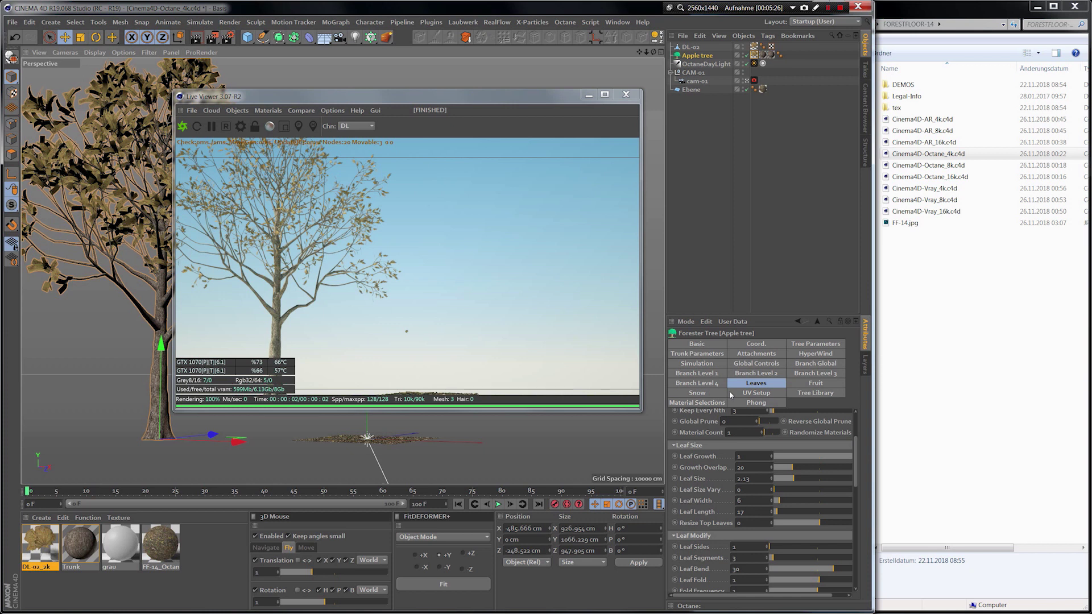
click(801, 354)
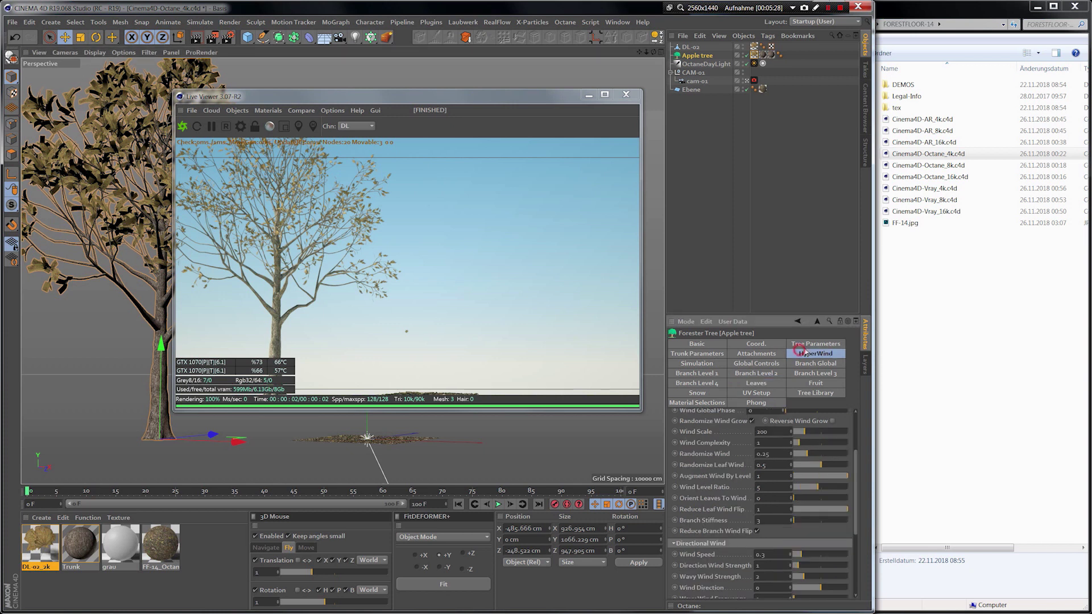
scroll(733, 429, up, 5)
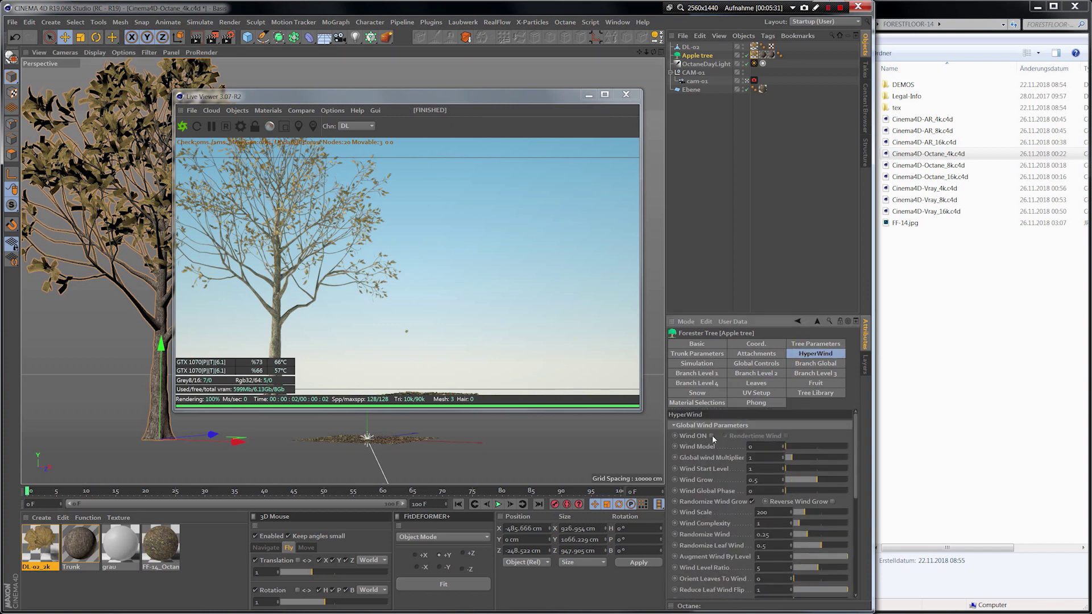
click(711, 436)
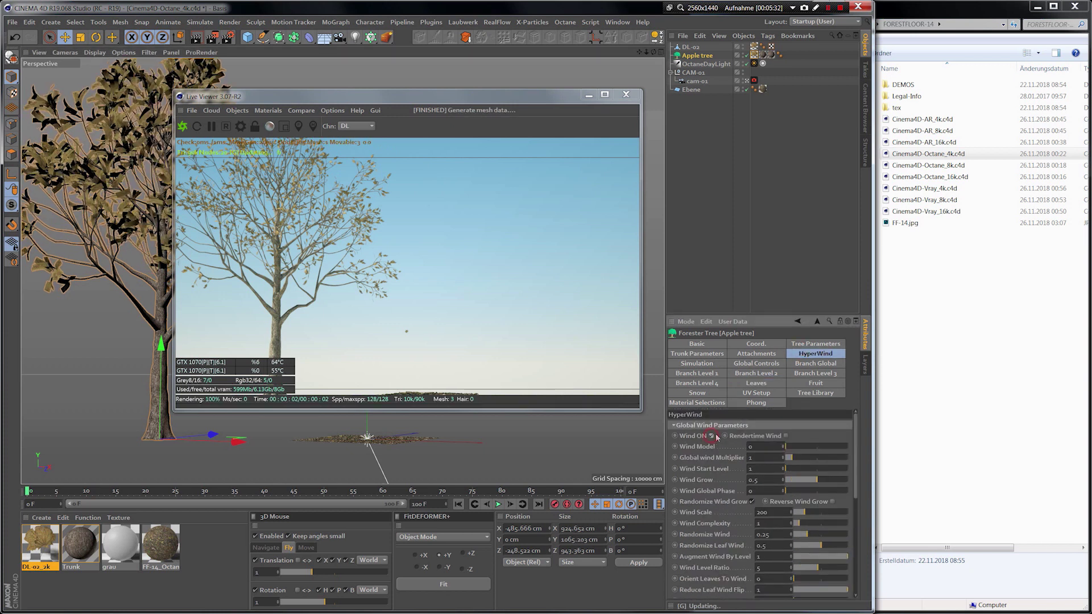
click(494, 509)
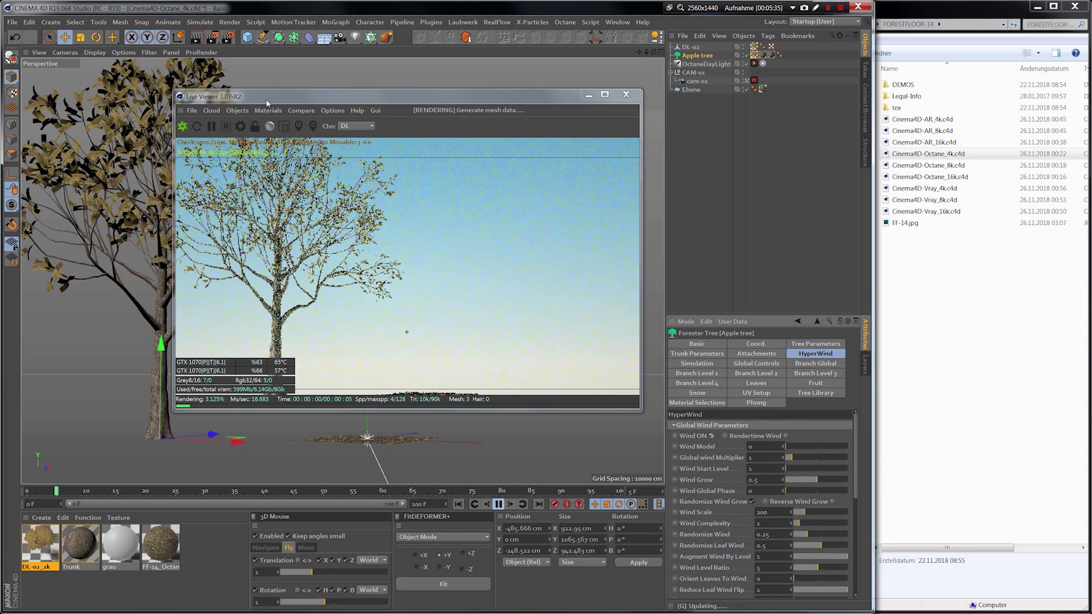
drag(267, 102, 415, 82)
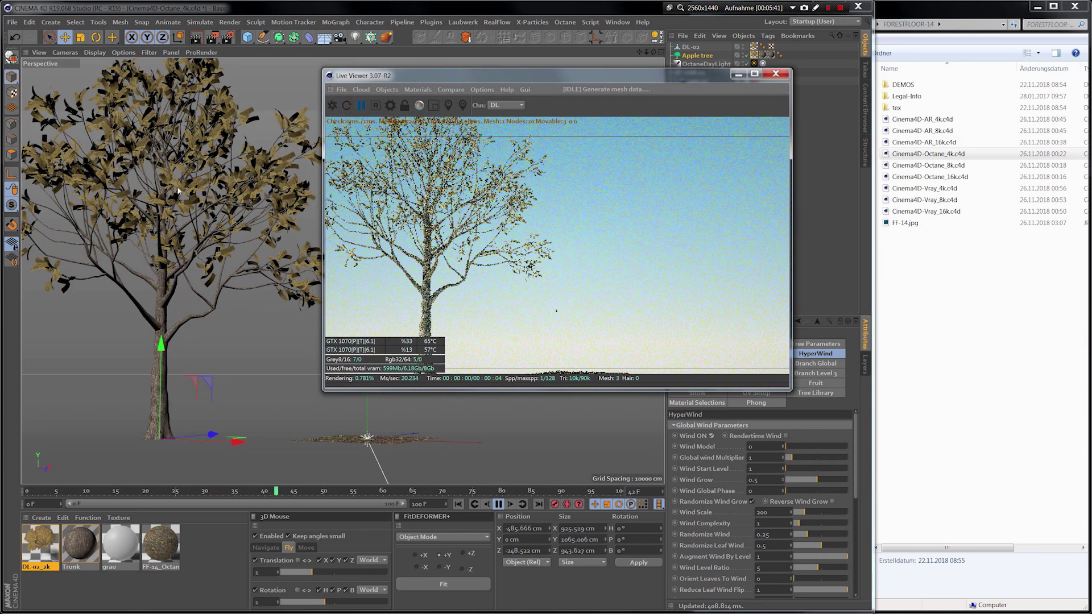
Step: Set the apple tree's Global Wind Multiplier to 1.3 and bring its directional wind settings into view
click(771, 457)
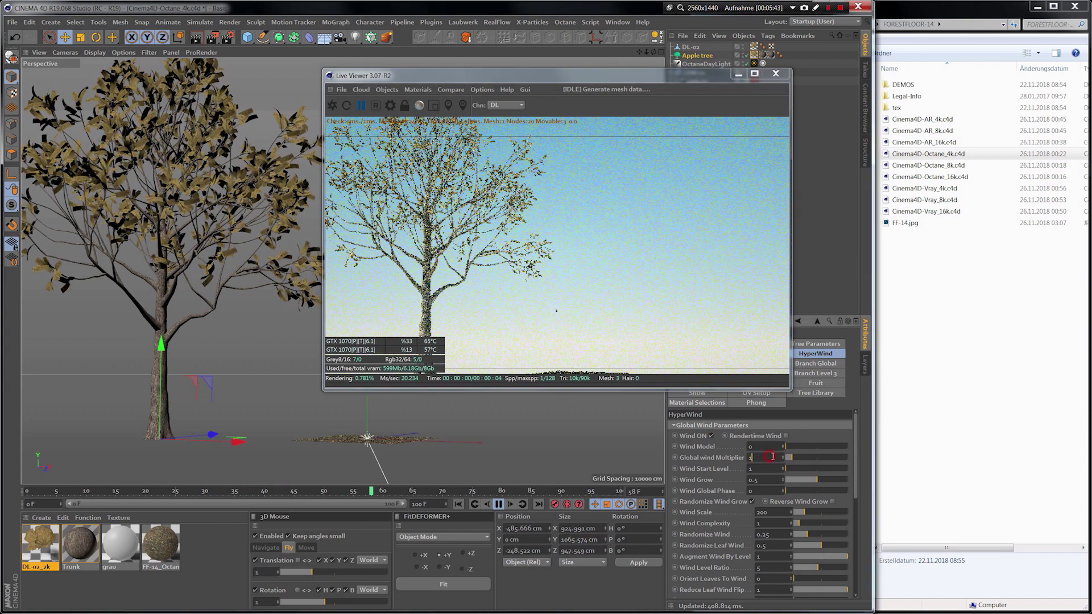
text(1.3)
key(Return)
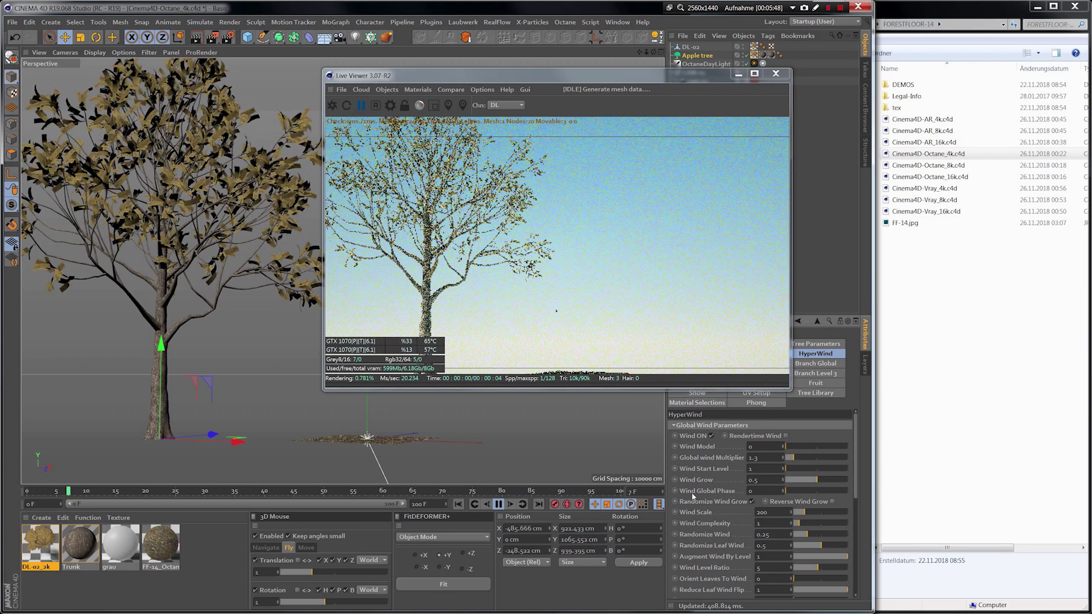
scroll(695, 495, down, 5)
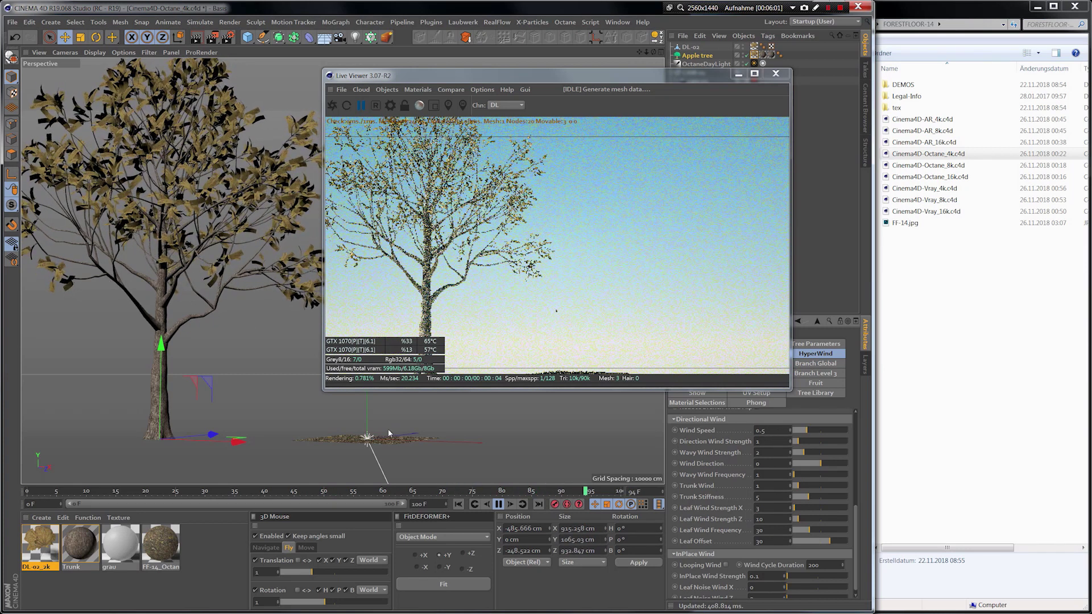
Step: Resume the Octane live render, frame the forest floor close up and stop the animation playback
alt+drag(389, 430, 303, 439)
click(363, 105)
click(362, 105)
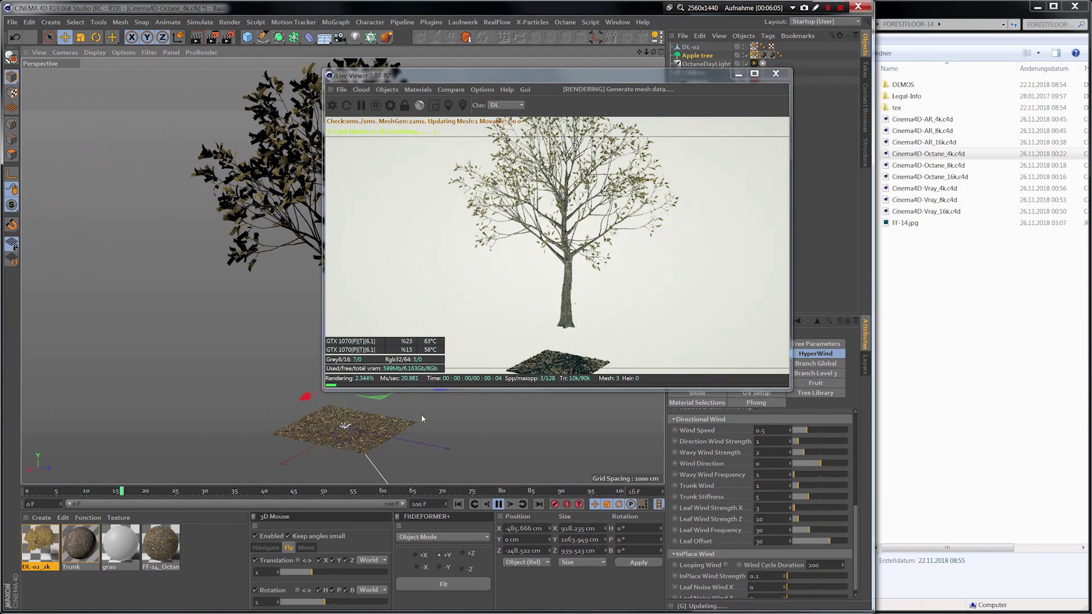
alt+right_drag(415, 417, 584, 343)
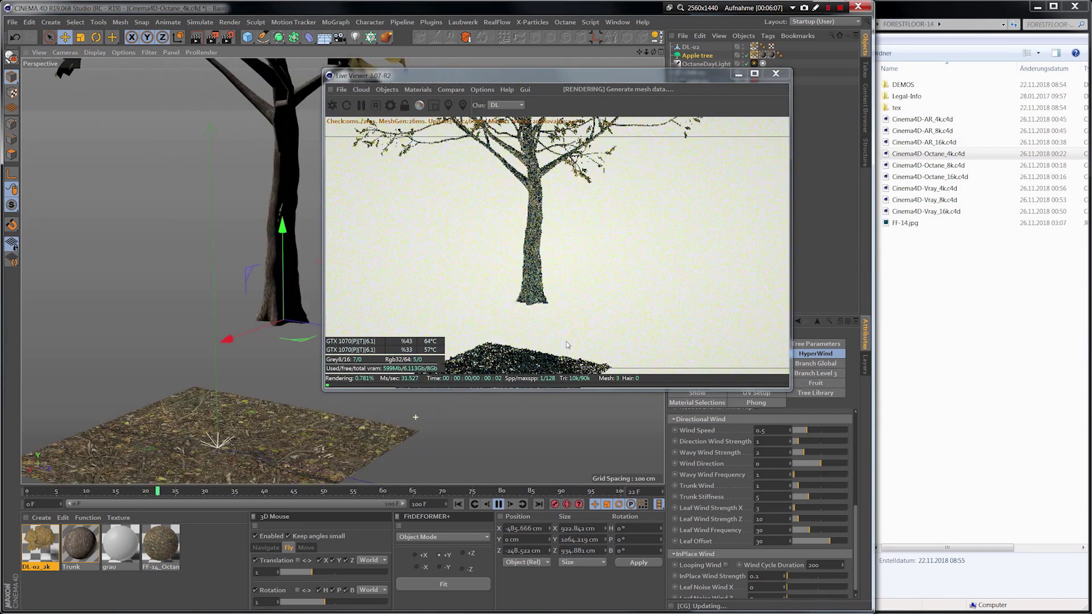
alt+middle_drag(246, 429, 390, 342)
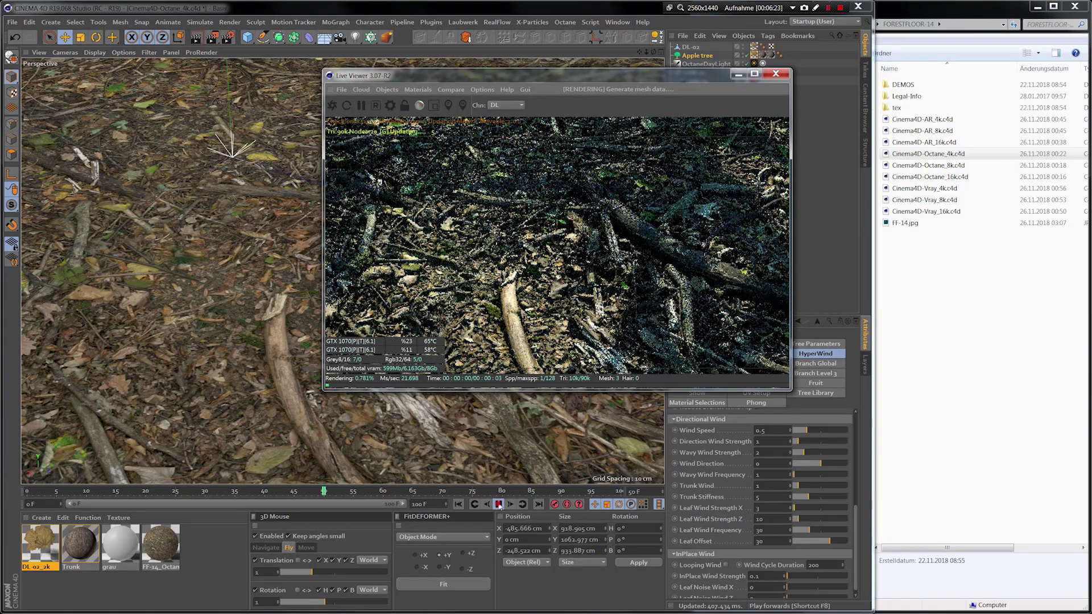
click(500, 504)
drag(595, 259, 576, 202)
right_drag(576, 202, 598, 202)
middle_drag(509, 209, 550, 250)
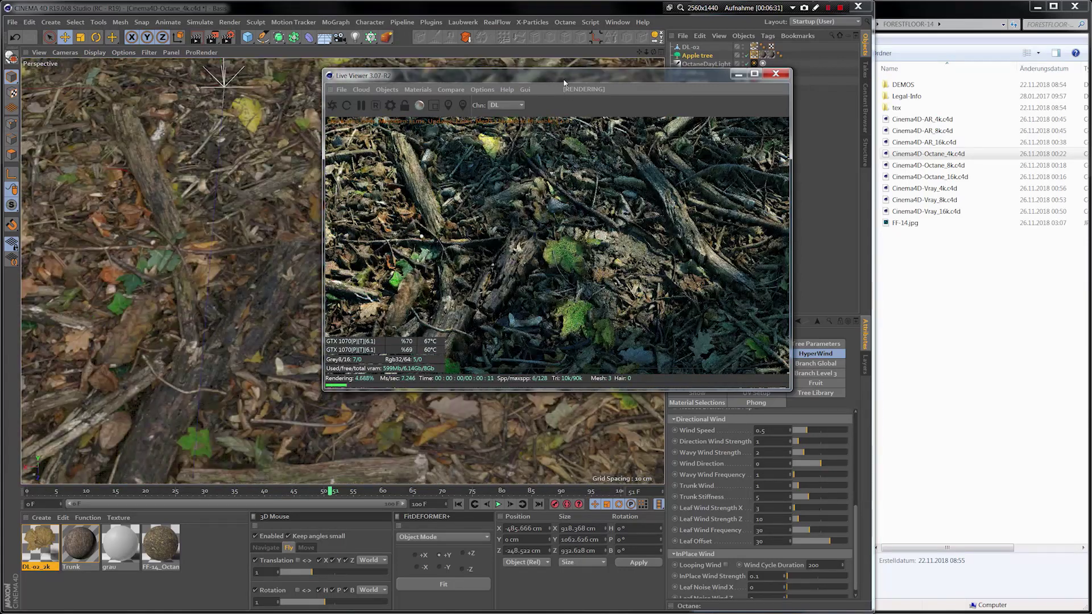
drag(565, 82, 329, 87)
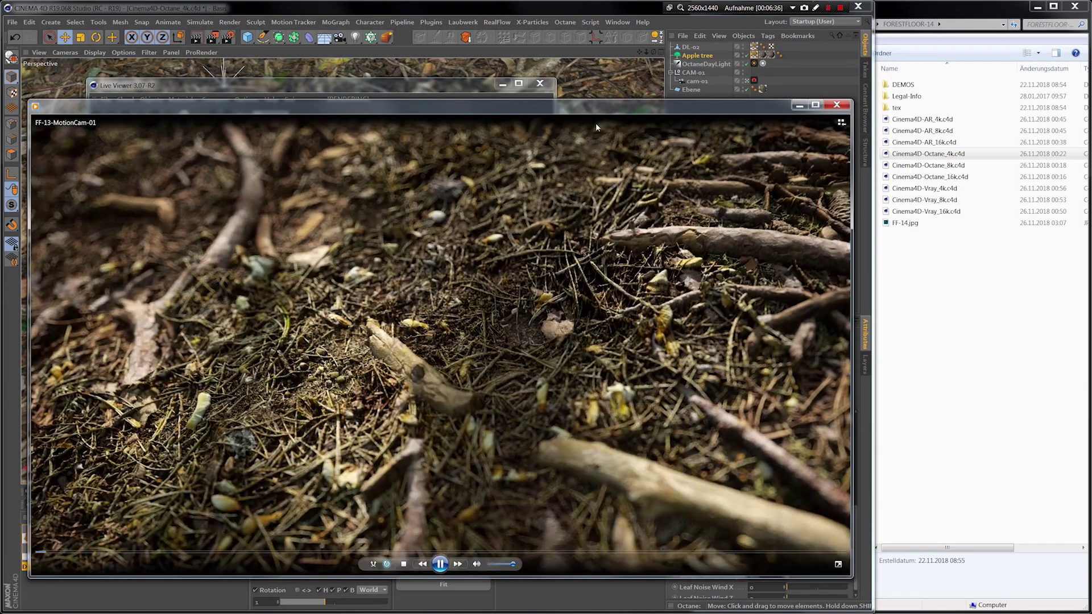
Step: Watch the FF-13-MotionCam-01 sample video as a camera-motion reference and close it
drag(593, 108, 657, 74)
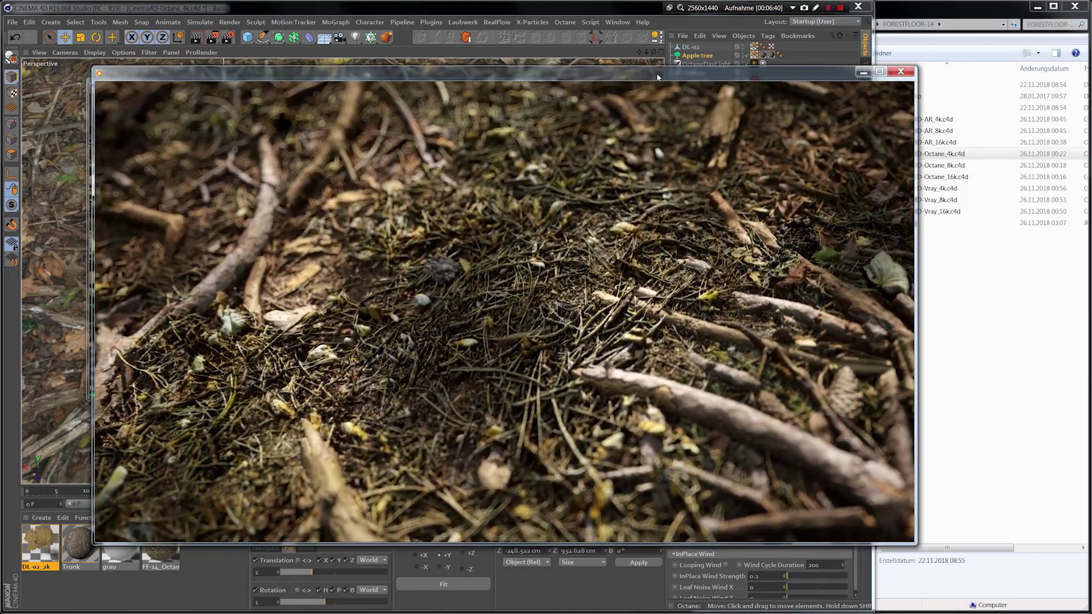
mouse_move(496, 307)
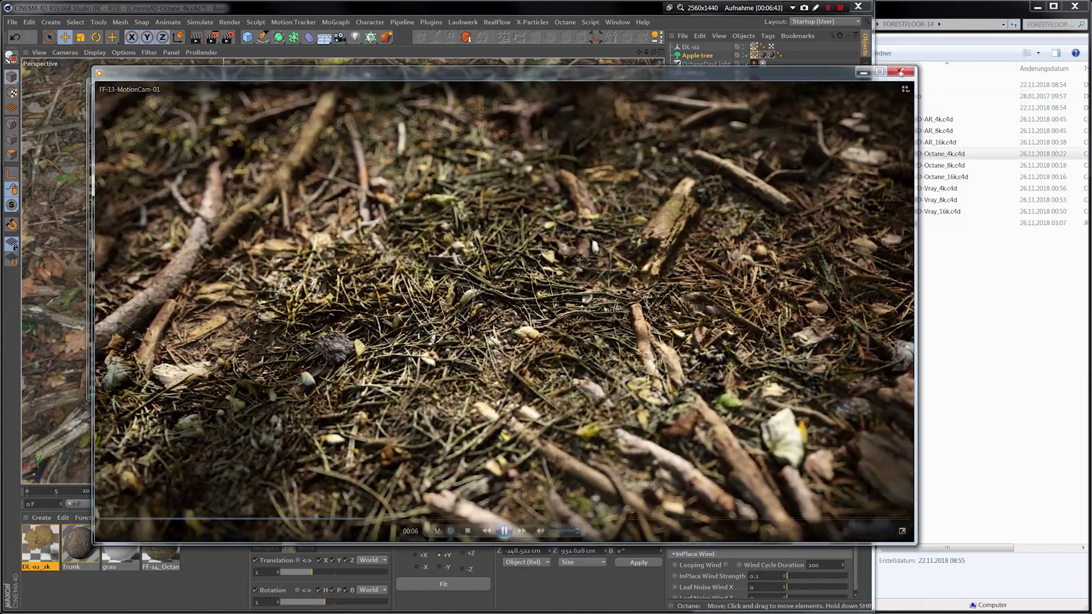
click(901, 72)
drag(405, 91, 441, 125)
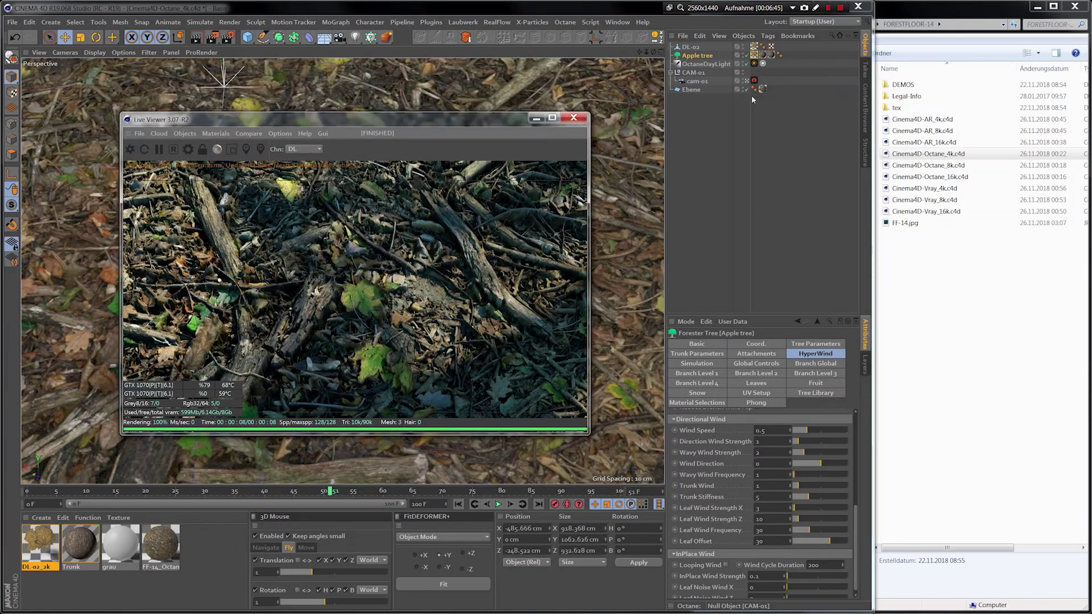
Step: Frame cam-01 at about X 118 cm, Y 79 cm, Z 127 cm with a pitch of about -28° and keyframe it at frame 0
click(698, 81)
drag(477, 128, 507, 118)
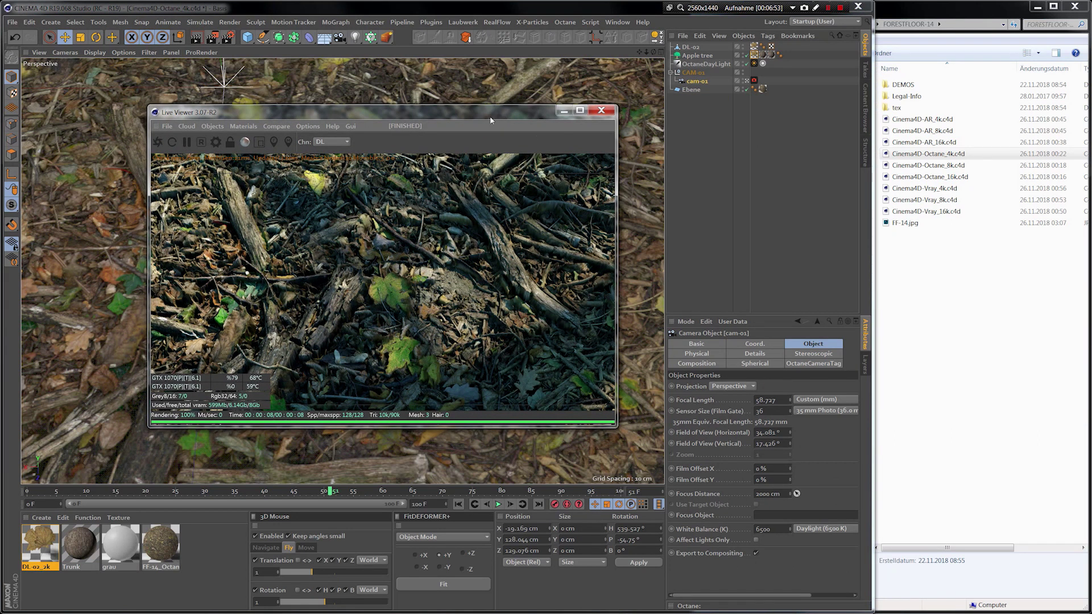
drag(490, 116, 879, 159)
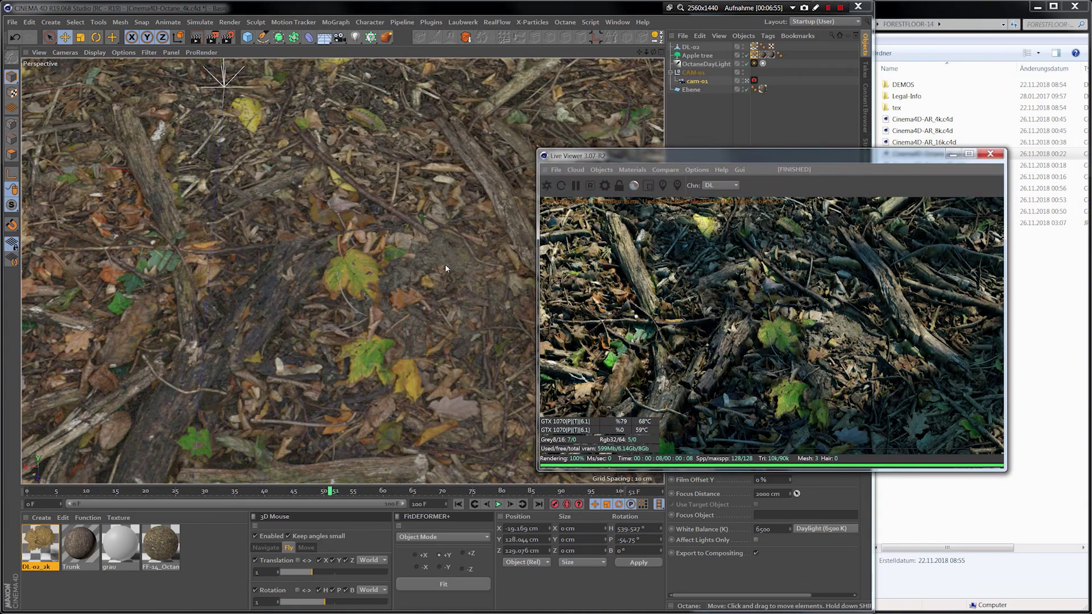
drag(707, 160, 703, 147)
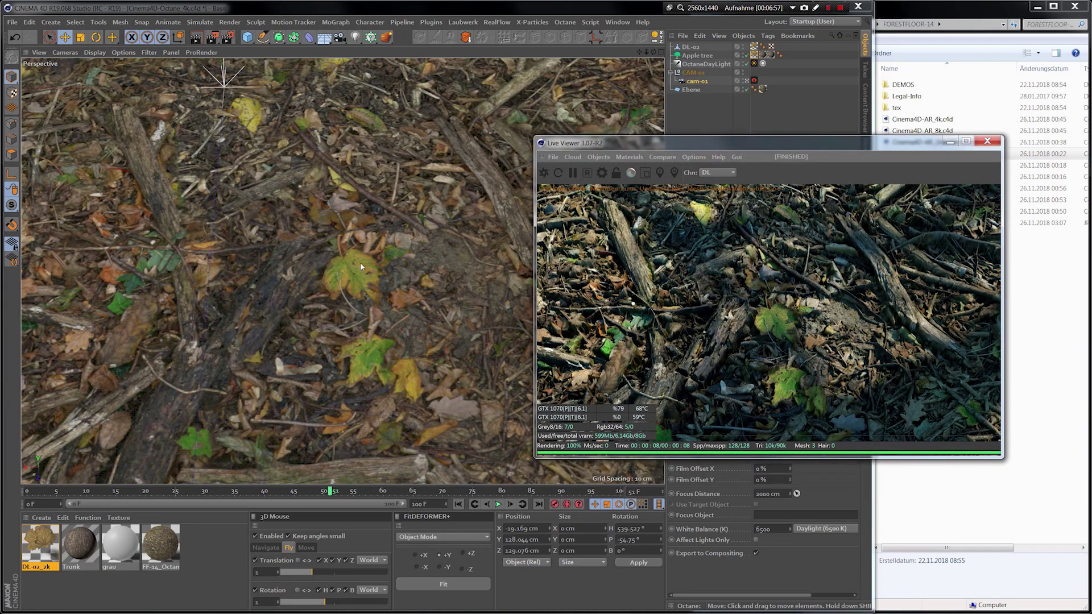
alt+drag(372, 283, 442, 256)
alt+right_drag(441, 253, 421, 262)
mouse_move(421, 263)
alt+middle_down()
mouse_move(451, 211)
mouse_move(417, 241)
alt+middle_up()
alt+drag(419, 241, 425, 234)
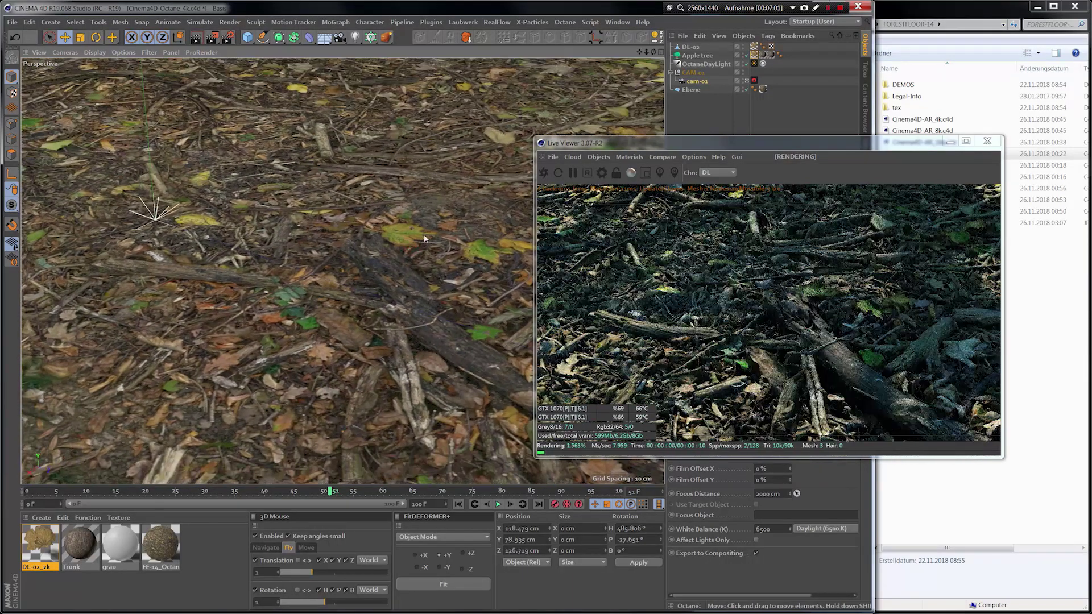
click(458, 504)
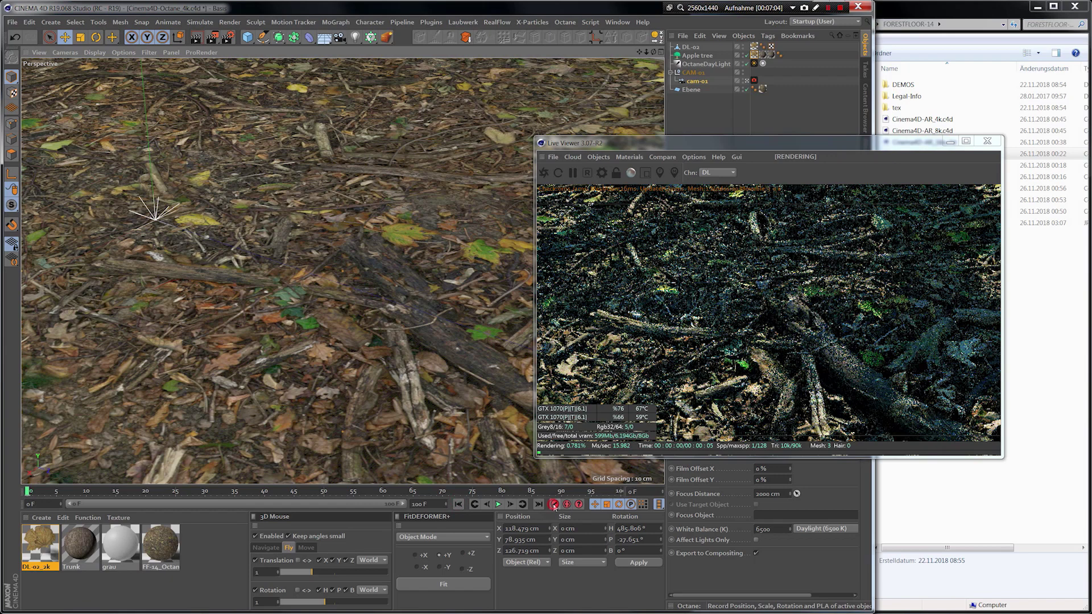
Step: Move cam-01 to about X -36 cm, Y 89 cm, Z 105 cm with a pitch of about -50° and keyframe it at frame 100
click(621, 492)
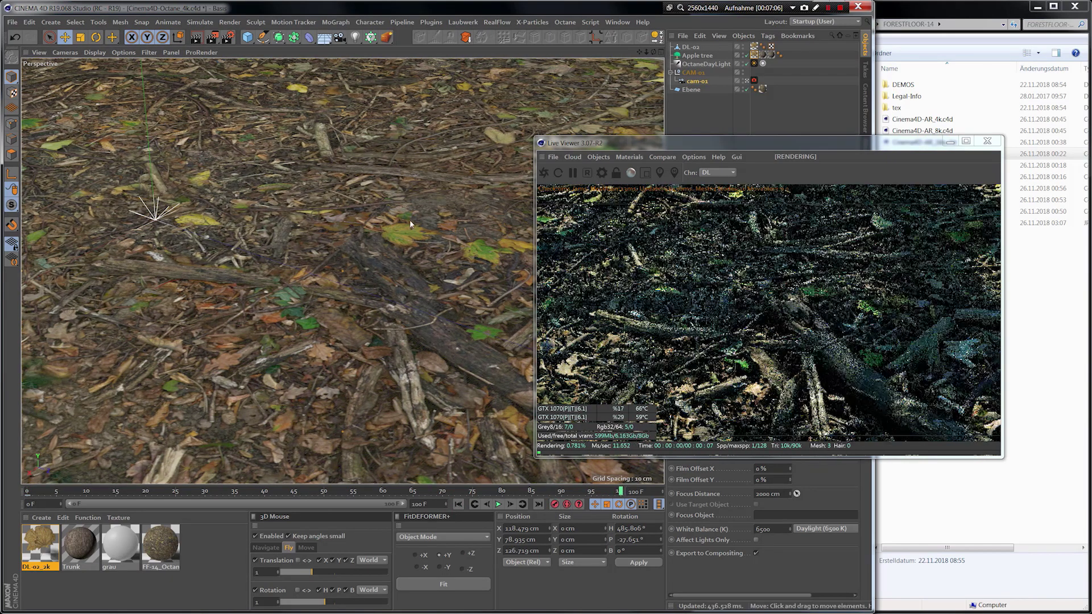
mouse_move(426, 192)
alt+right_down()
mouse_move(451, 190)
mouse_move(441, 206)
alt+right_up()
alt+middle_drag(442, 206, 410, 224)
alt+drag(411, 225, 353, 244)
alt+middle_drag(343, 272, 389, 241)
alt+right_drag(388, 242, 411, 244)
alt+drag(394, 243, 360, 259)
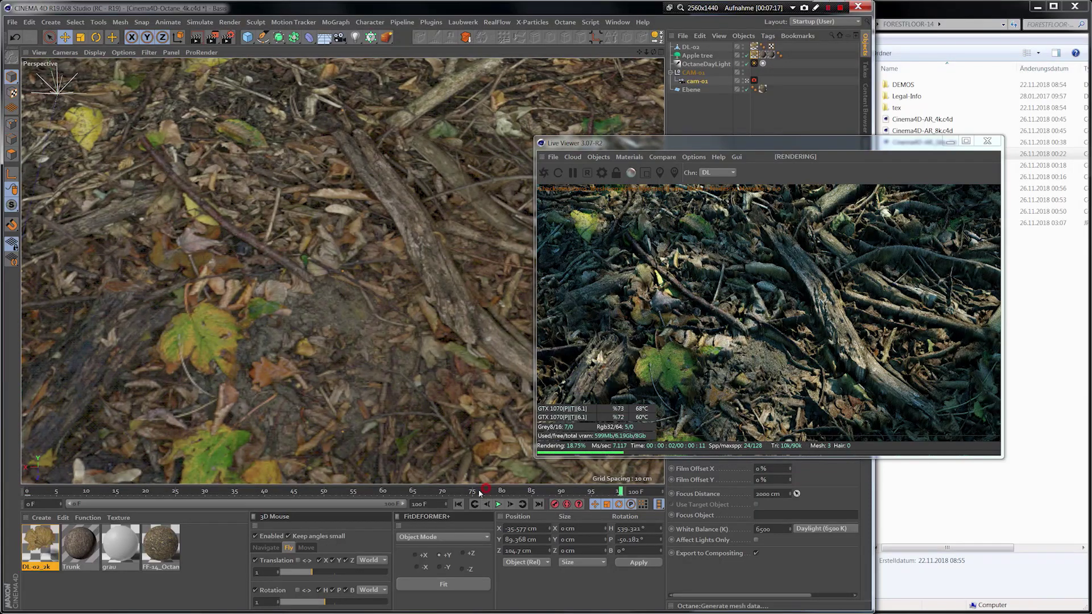
Step: Check the camera move from frame 0 to frame 55 and keyframe cam-01 there with its heading rotated to about 507°
drag(471, 490, 23, 462)
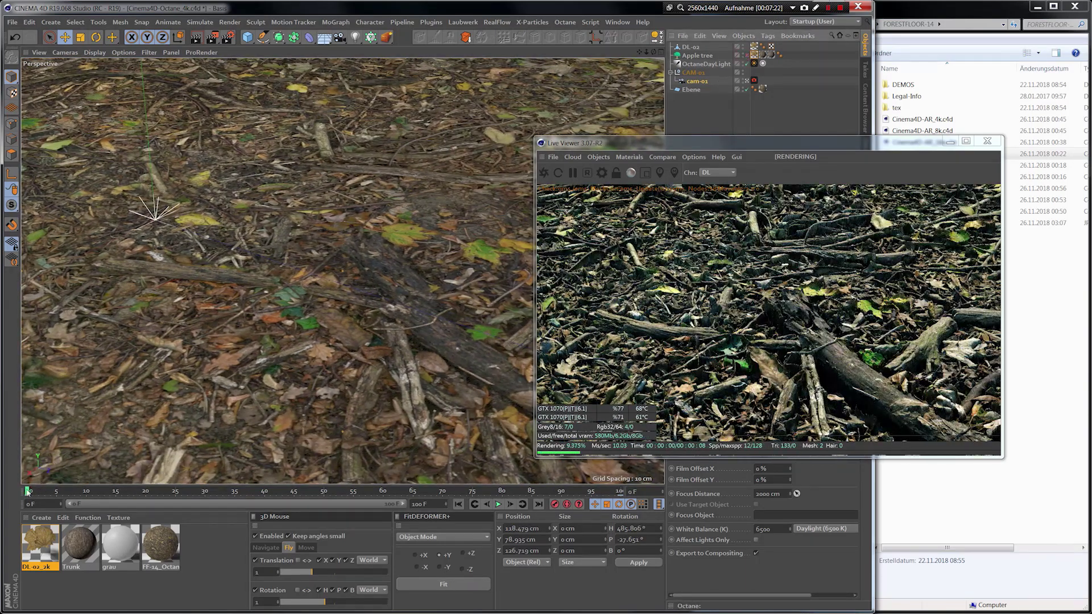
drag(28, 492, 354, 489)
click(366, 482)
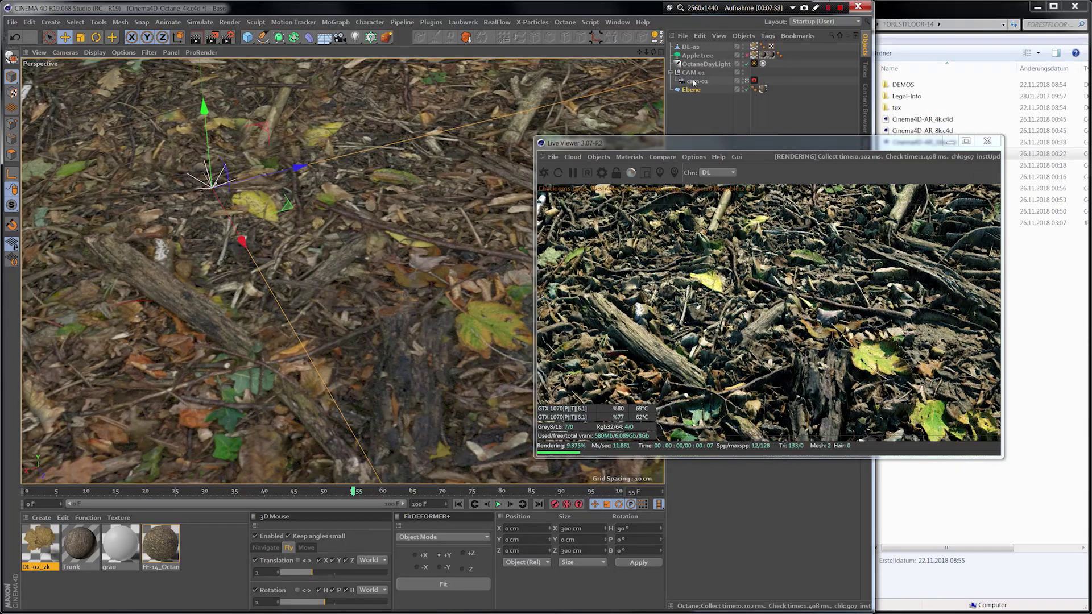
click(694, 82)
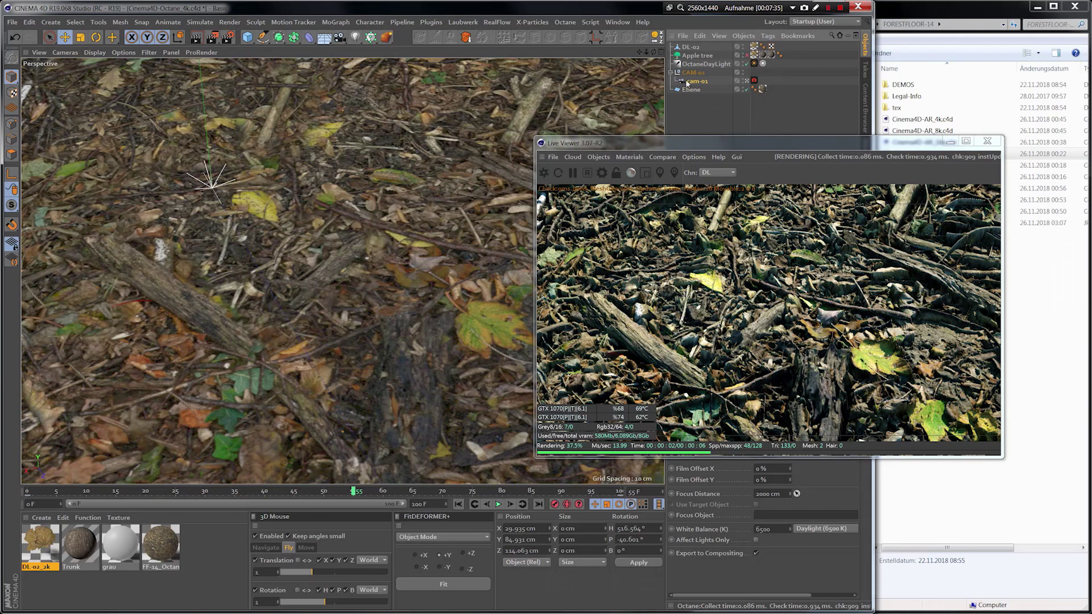
click(661, 52)
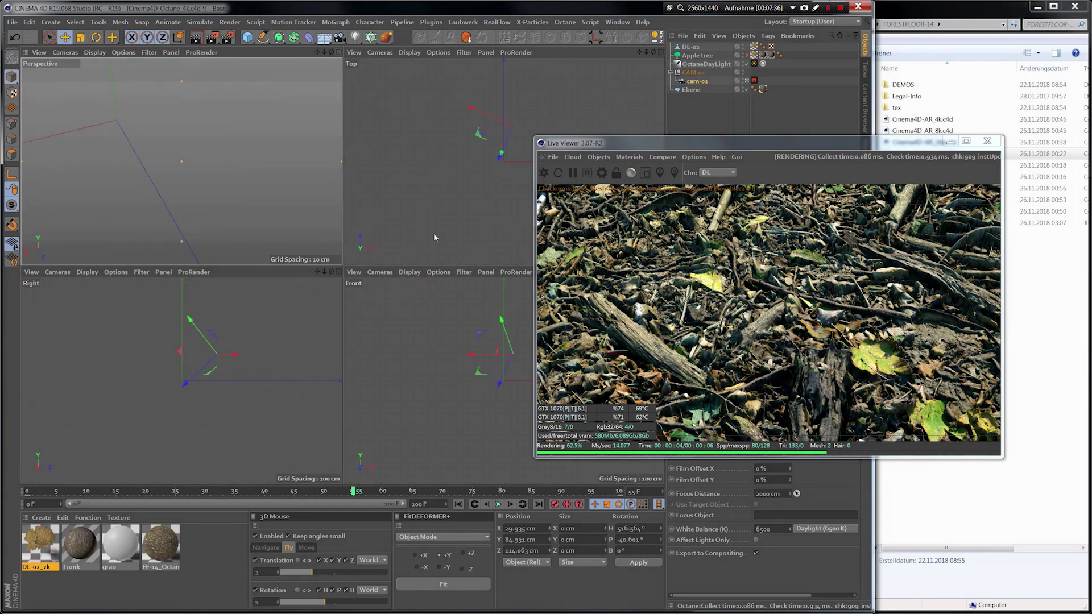
click(95, 37)
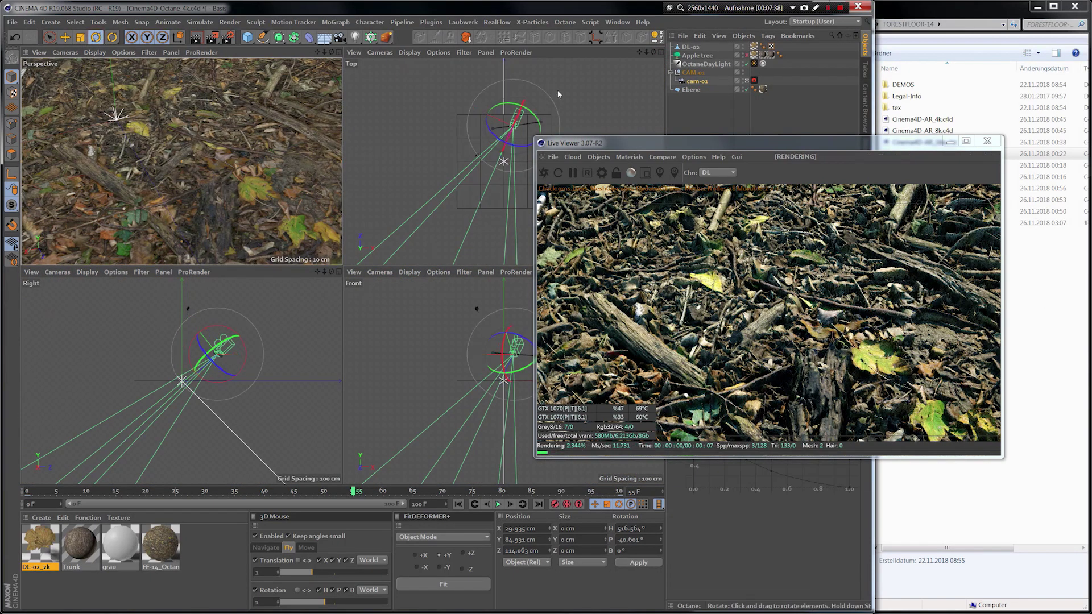
drag(557, 94, 561, 98)
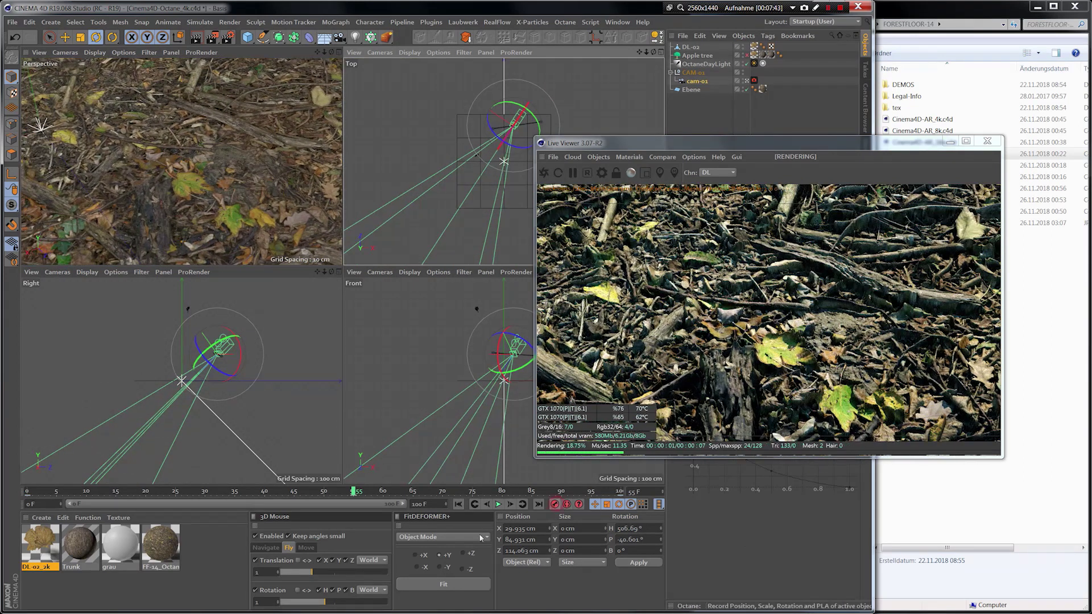
Step: Scrub the camera animation through to frame 100, return to the start and enlarge the perspective view
drag(29, 491, 670, 502)
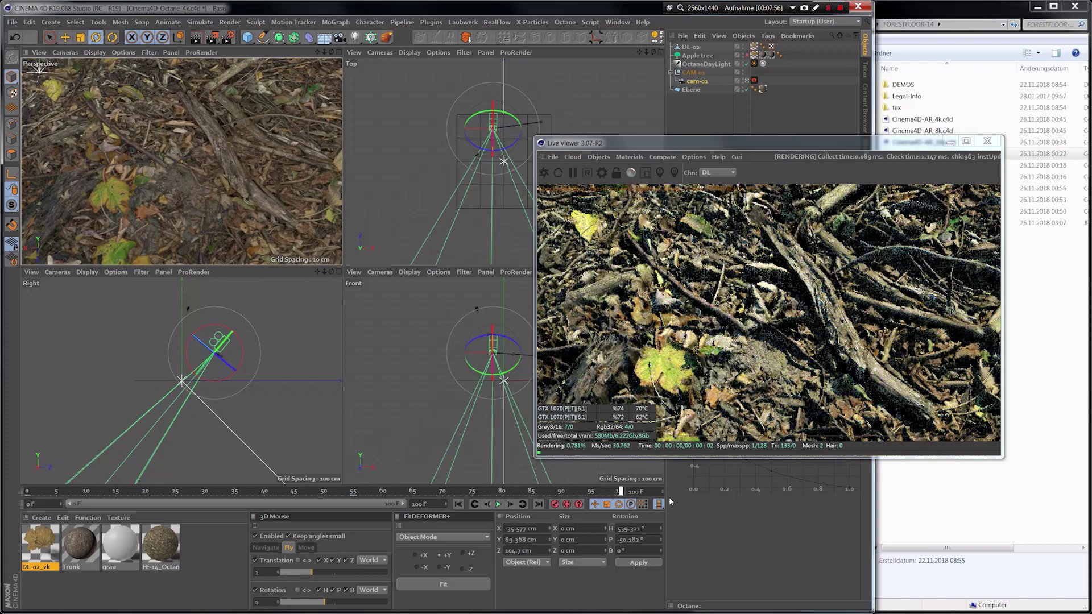
click(459, 505)
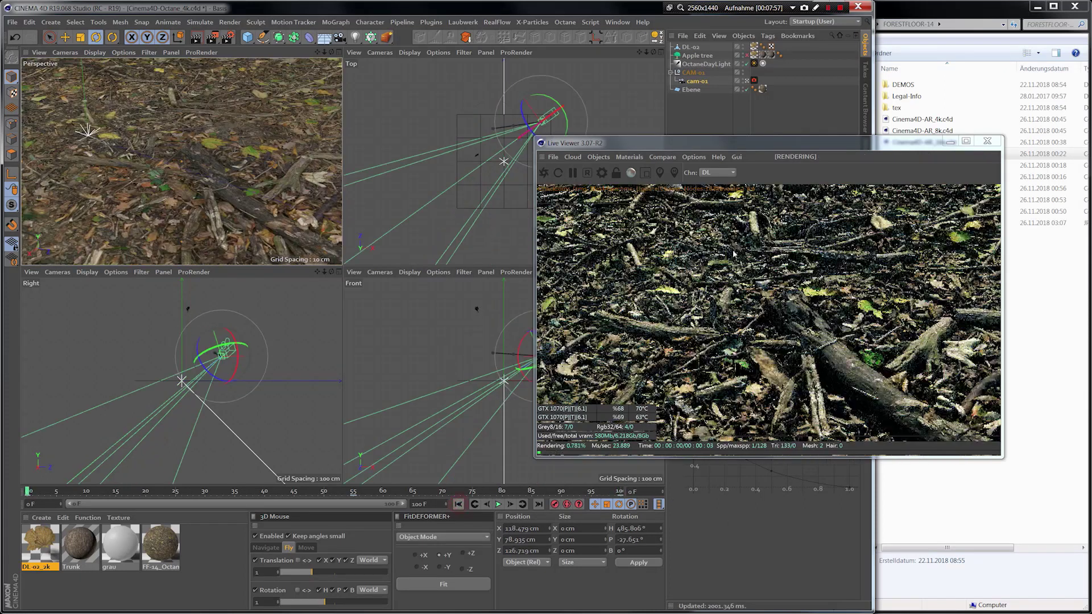
click(332, 53)
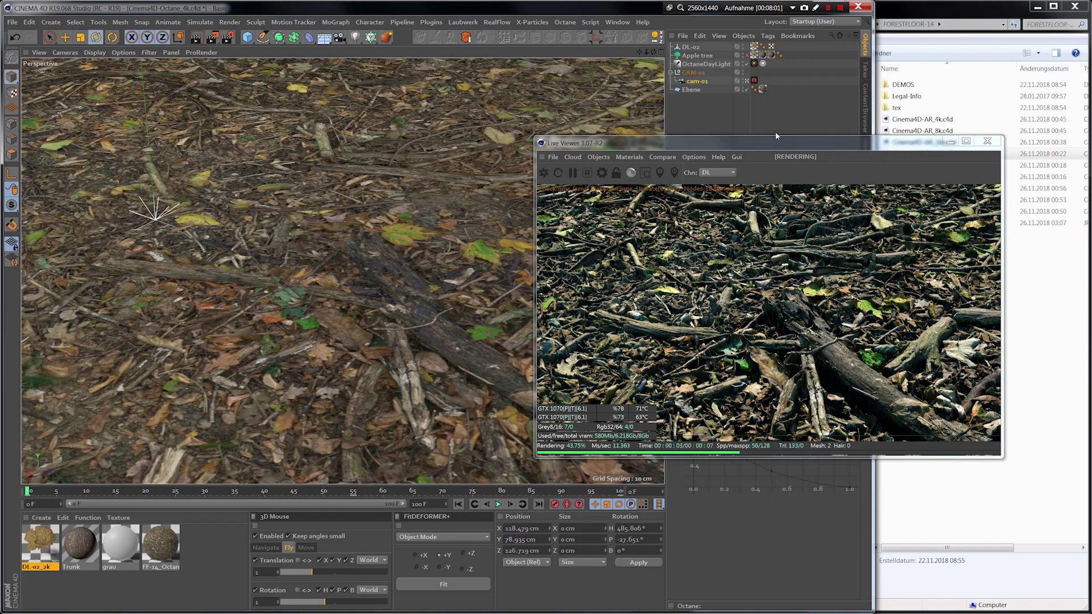
Step: Duplicate cam-01 inside the CAM-01 group and add a Motion Camera tag to the original cam-01
click(699, 83)
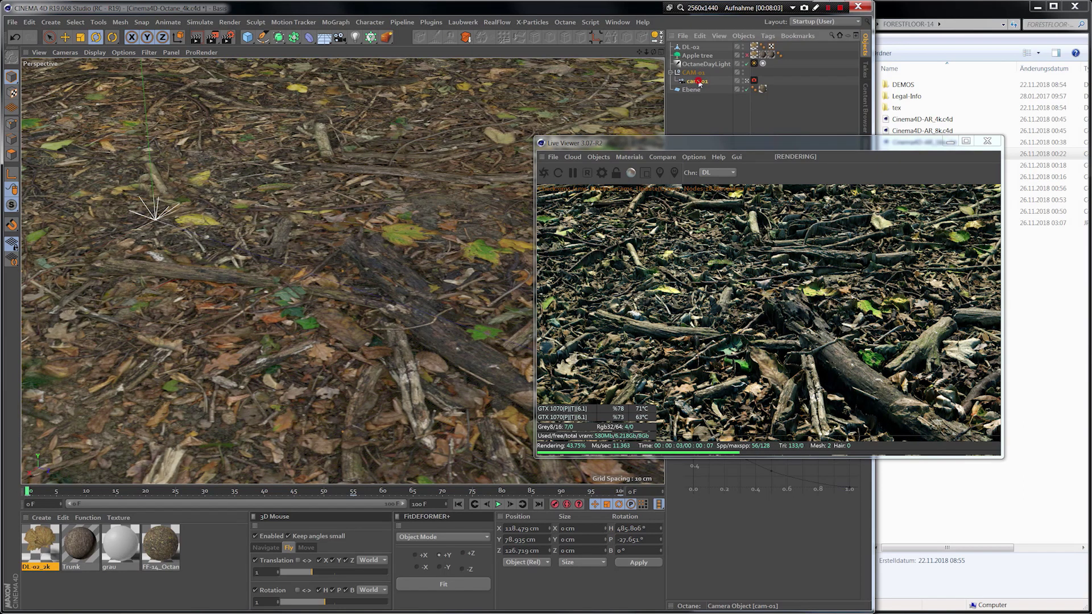
ctrl+drag(706, 84, 710, 92)
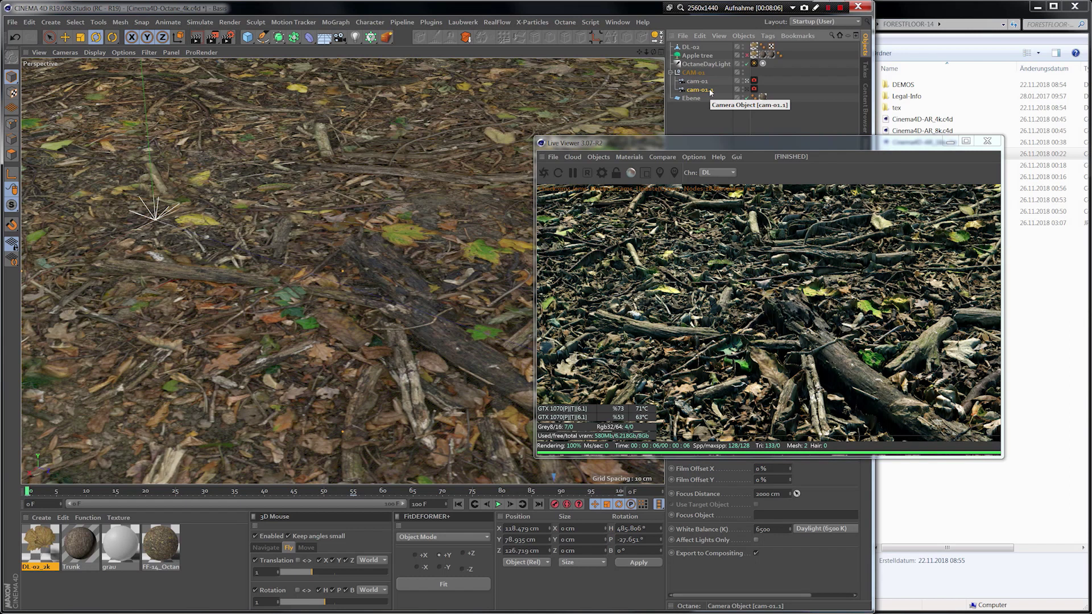
right_click(707, 81)
mouse_move(753, 86)
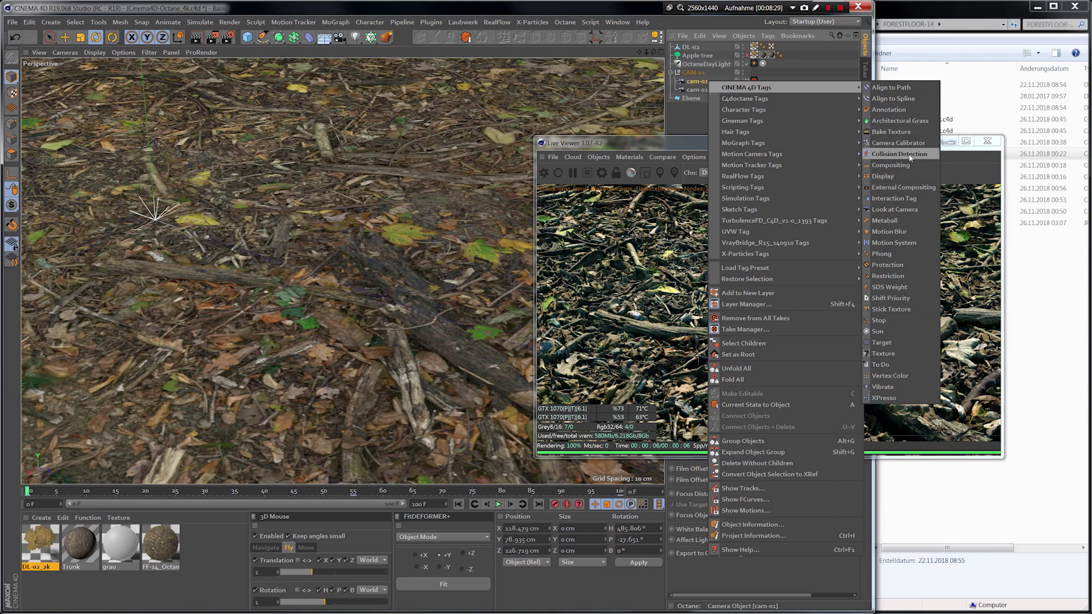
mouse_move(780, 103)
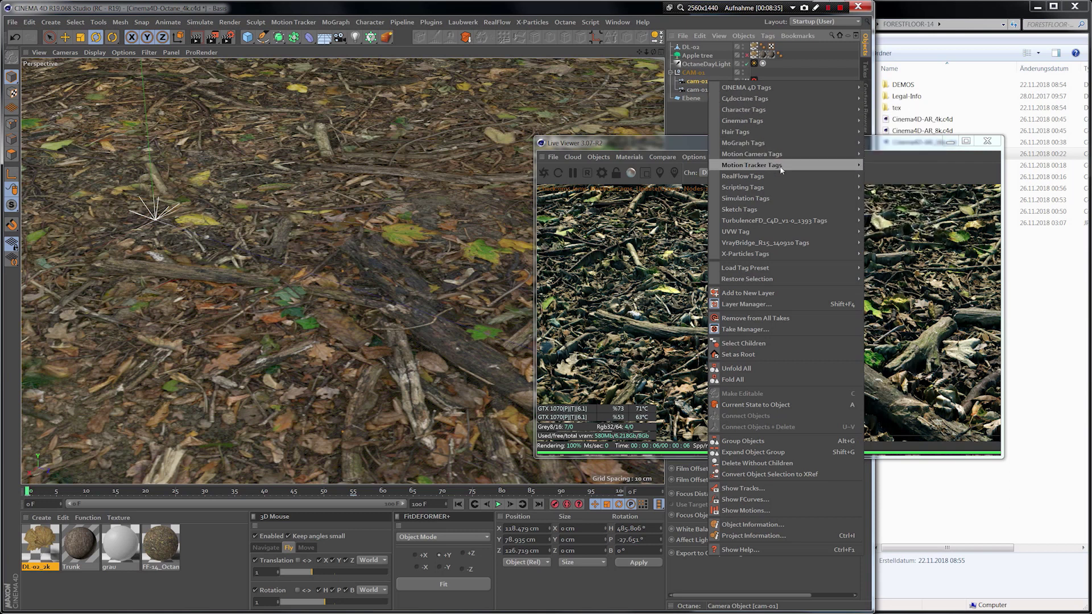
mouse_move(782, 156)
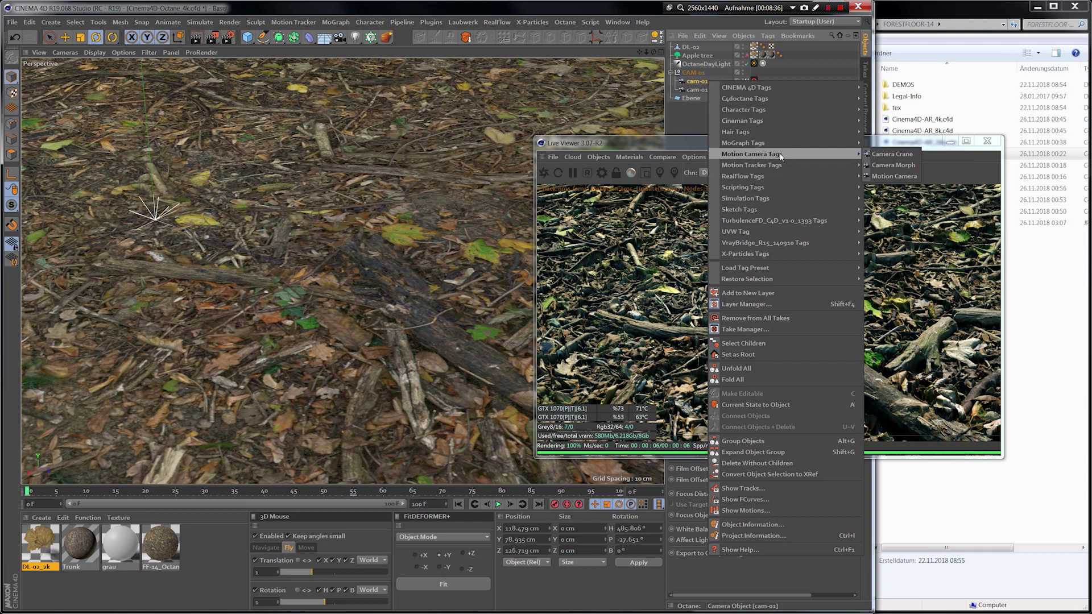
click(904, 177)
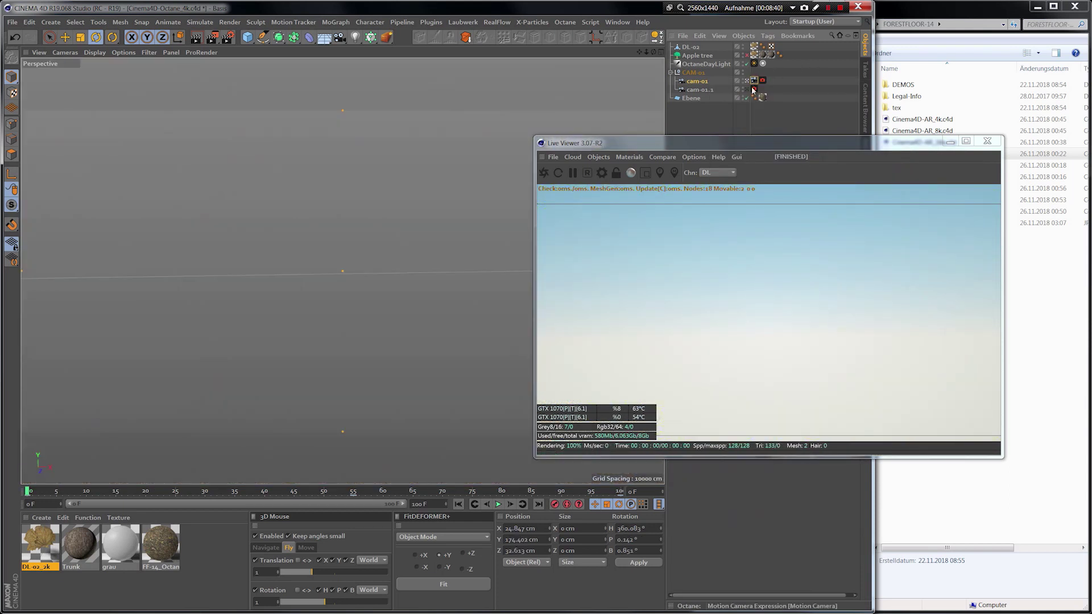
Step: Move the Live Viewer aside and delete all animation keys from cam-01's F-curves, closing the timeline when done
drag(817, 141, 400, 108)
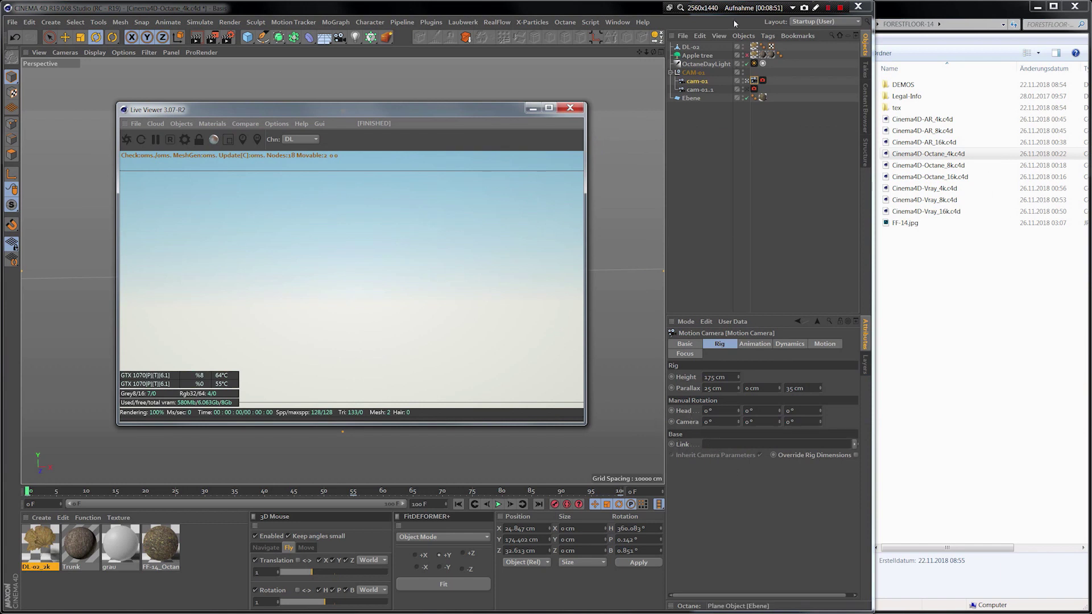
click(706, 83)
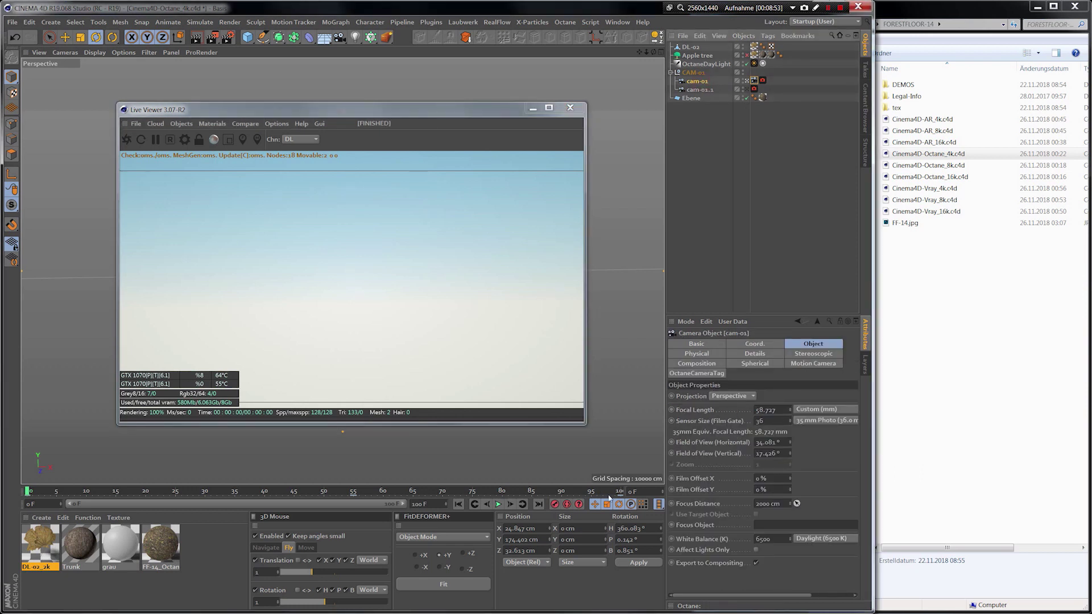
right_click(700, 84)
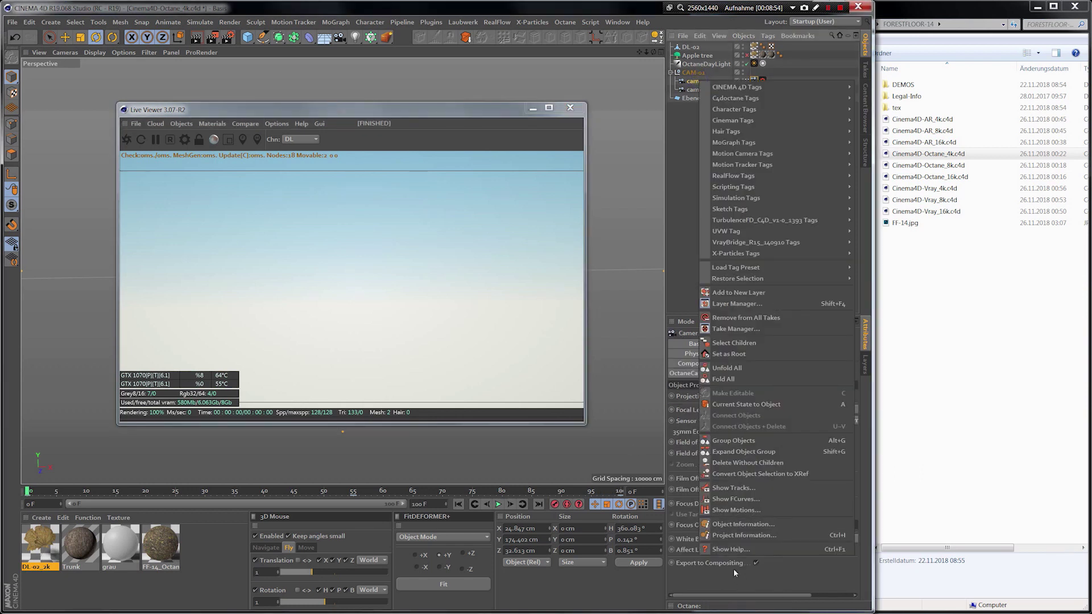
click(745, 498)
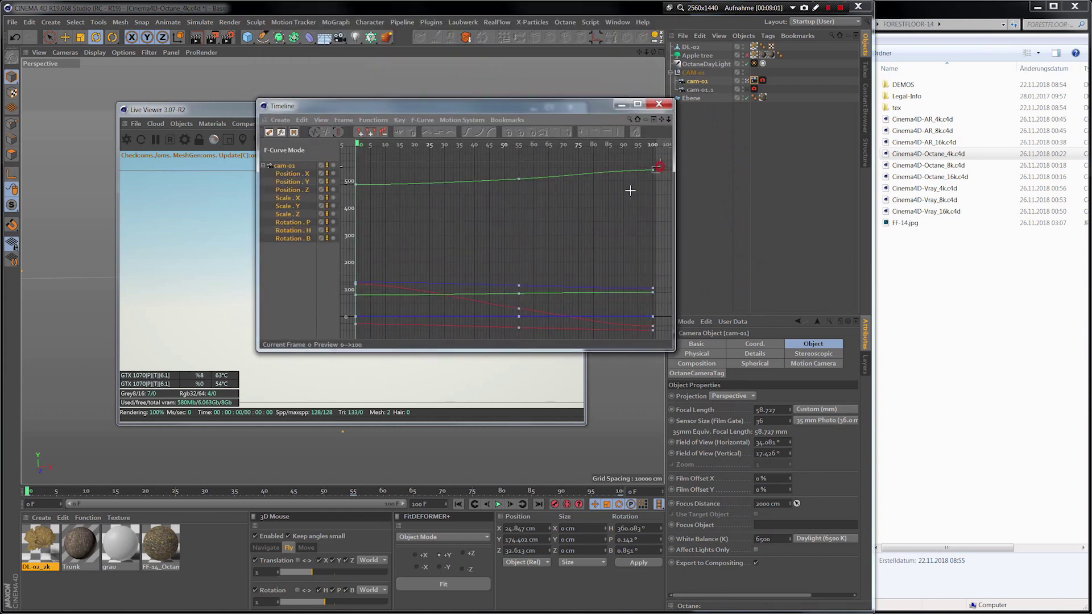
drag(587, 231, 342, 340)
key(Delete)
click(665, 106)
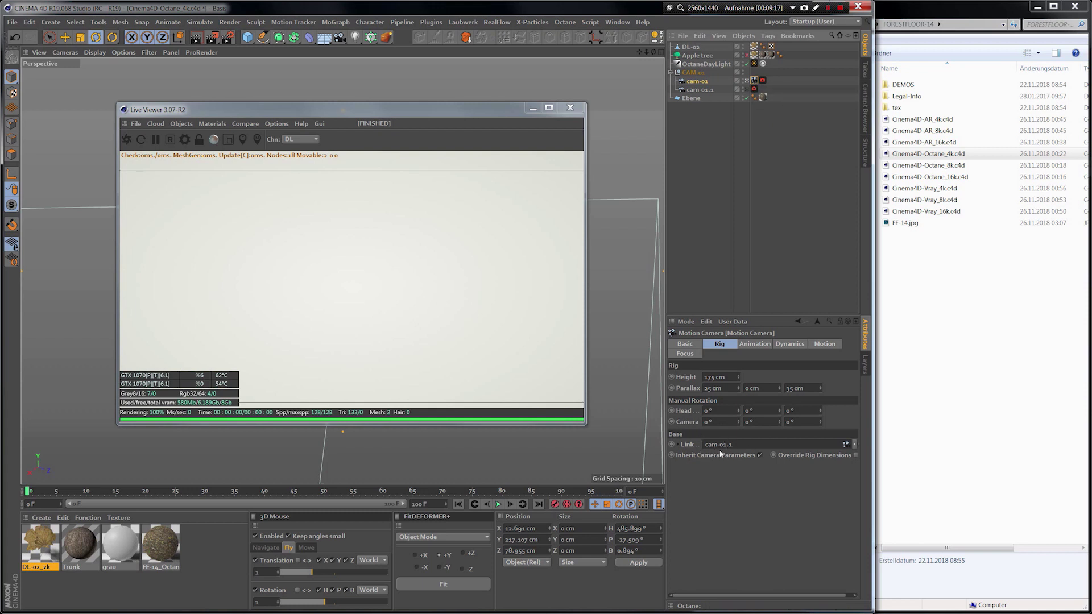
Step: Link cam-01.1 as the Motion Camera's base and set the rig height and all parallax values to 0 cm
click(733, 377)
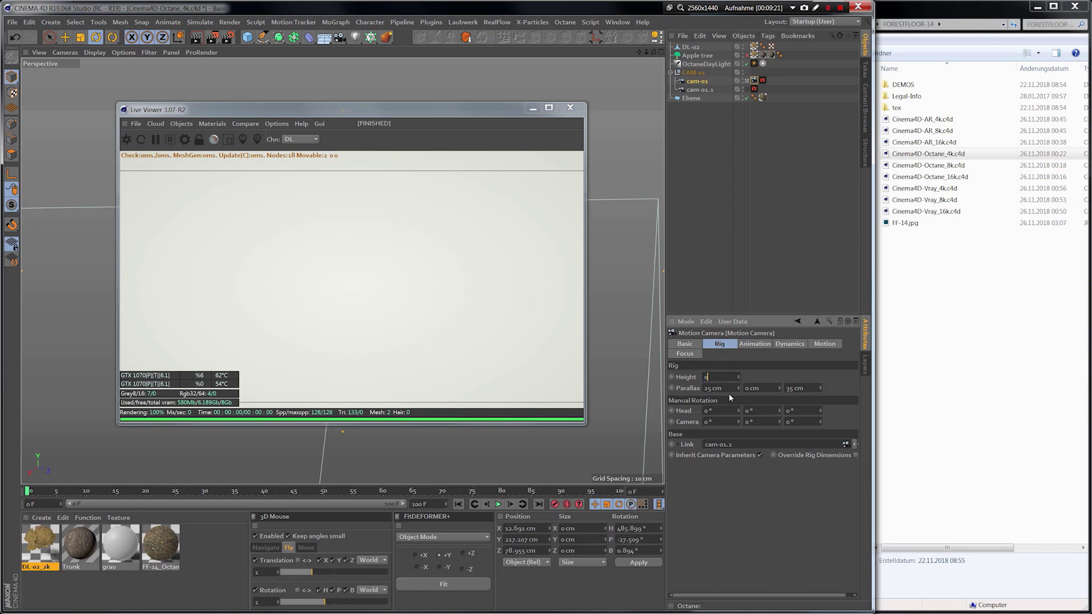
click(721, 388)
text(0)
click(801, 388)
text(0)
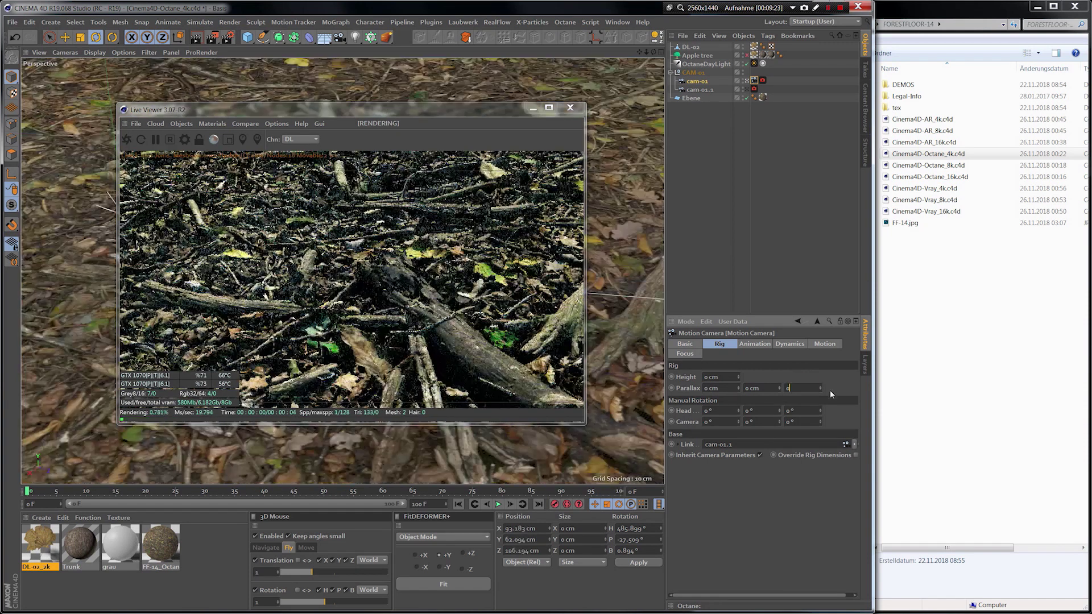
Step: Set Motion Camera intensities to about 43% footsteps, 41% head rotation, 40% camera rotation and 43% camera position, and play the animation
click(789, 343)
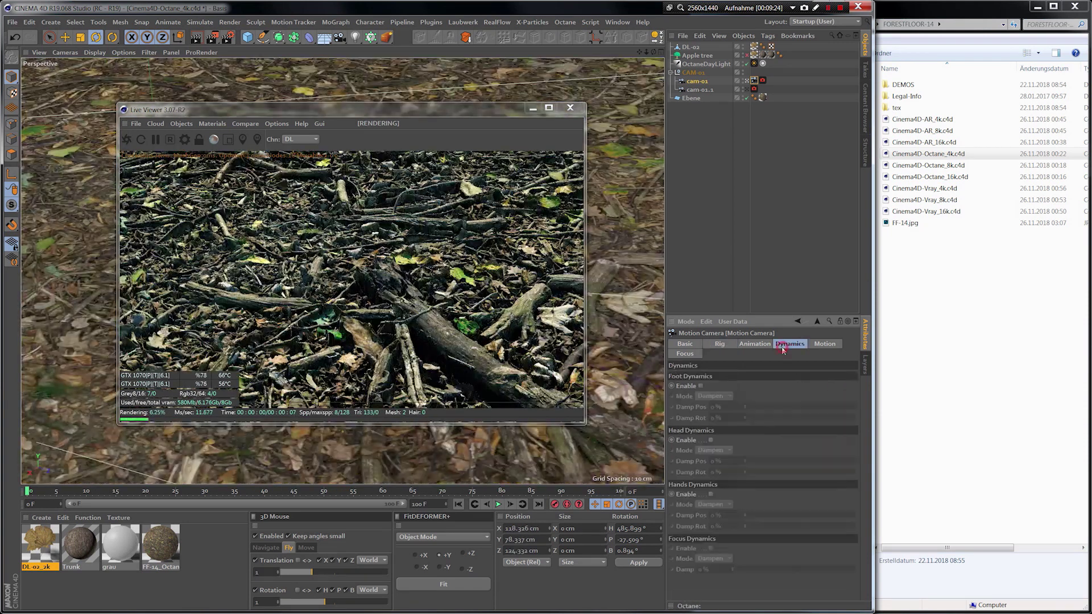
click(826, 343)
click(794, 399)
click(792, 421)
drag(795, 421, 792, 444)
click(795, 467)
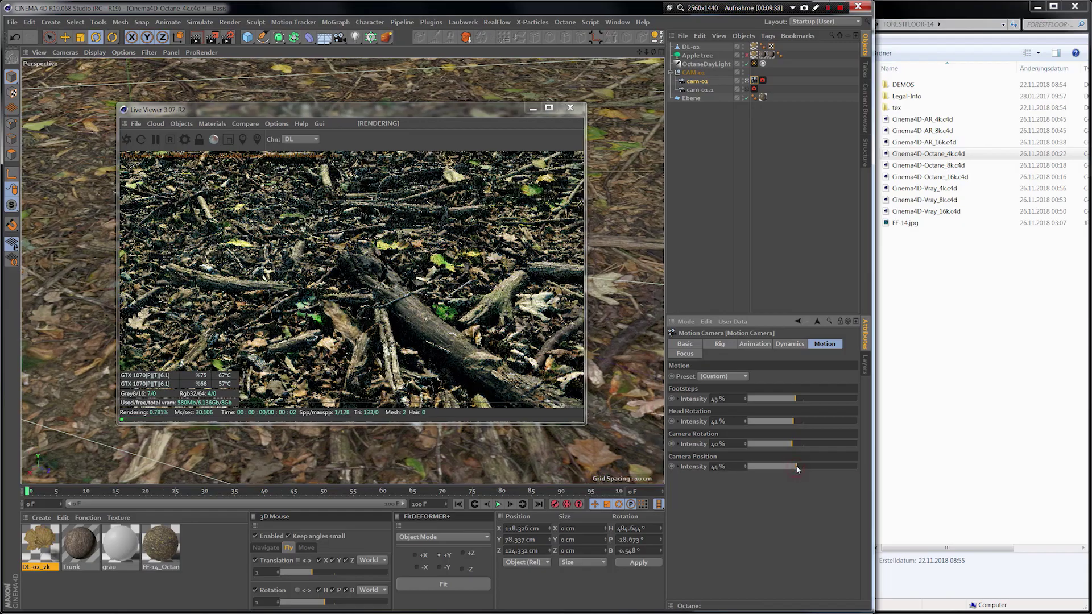
click(498, 504)
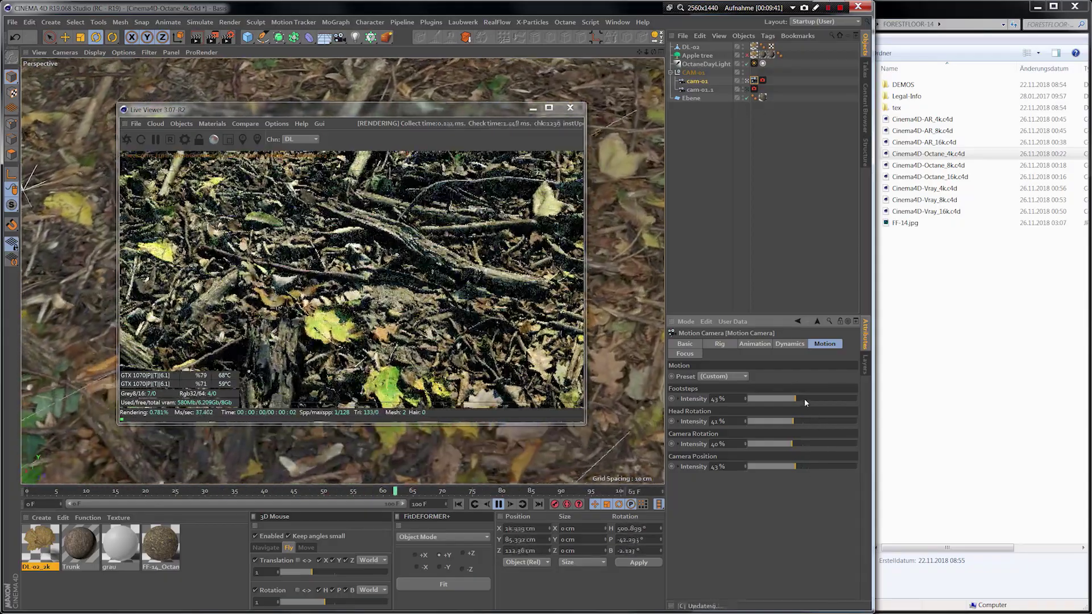
Step: Enable foot, head and hands dynamics with position/rotation damping of about 21%/20% for foot, 23%/19% for head, and 21% position for hands
click(790, 345)
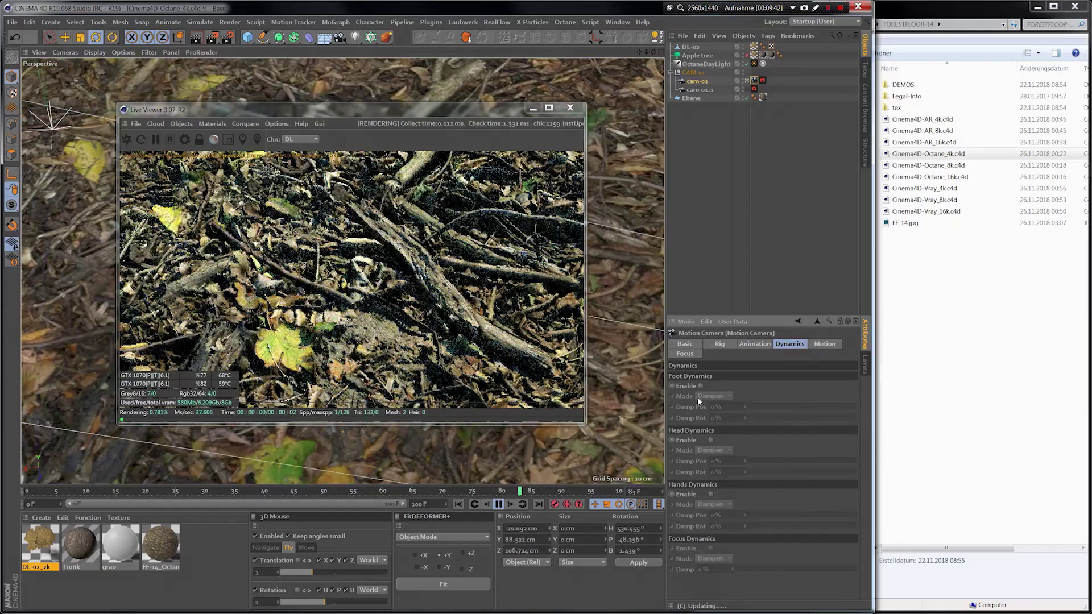
click(700, 385)
click(711, 440)
click(711, 494)
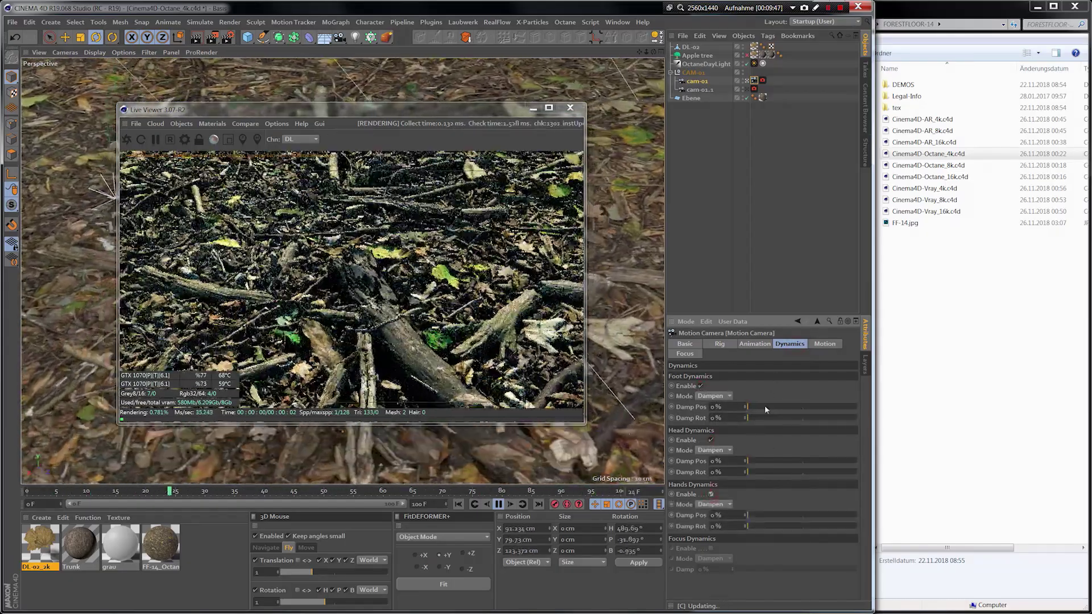
click(768, 407)
click(769, 418)
click(772, 461)
click(768, 472)
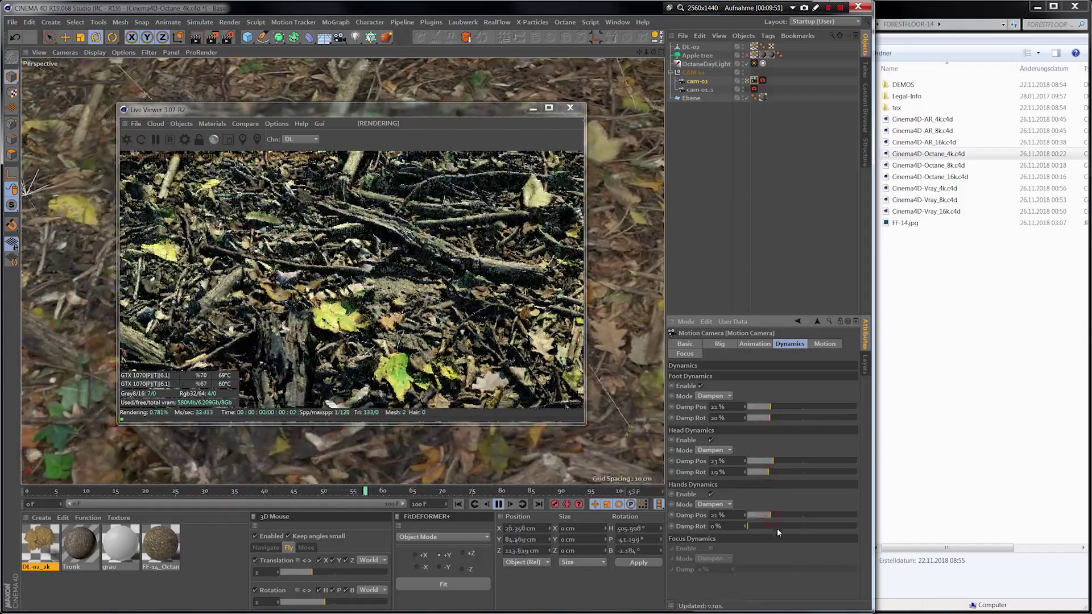
Step: Raise the Motion Camera's camera position intensity to about 69% and camera rotation intensity to about 51%
click(825, 344)
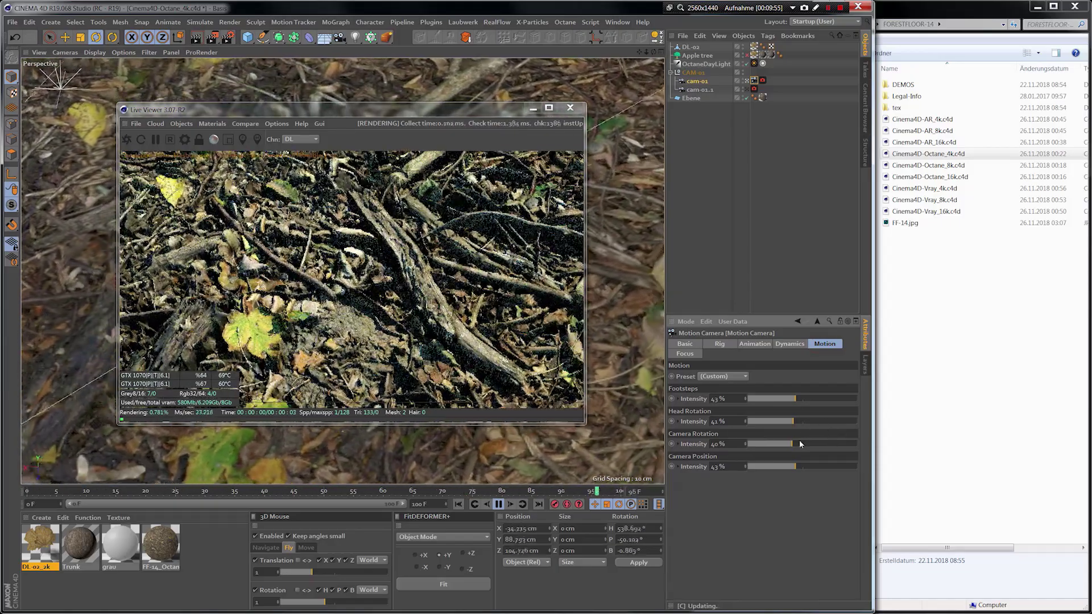
drag(813, 470, 826, 474)
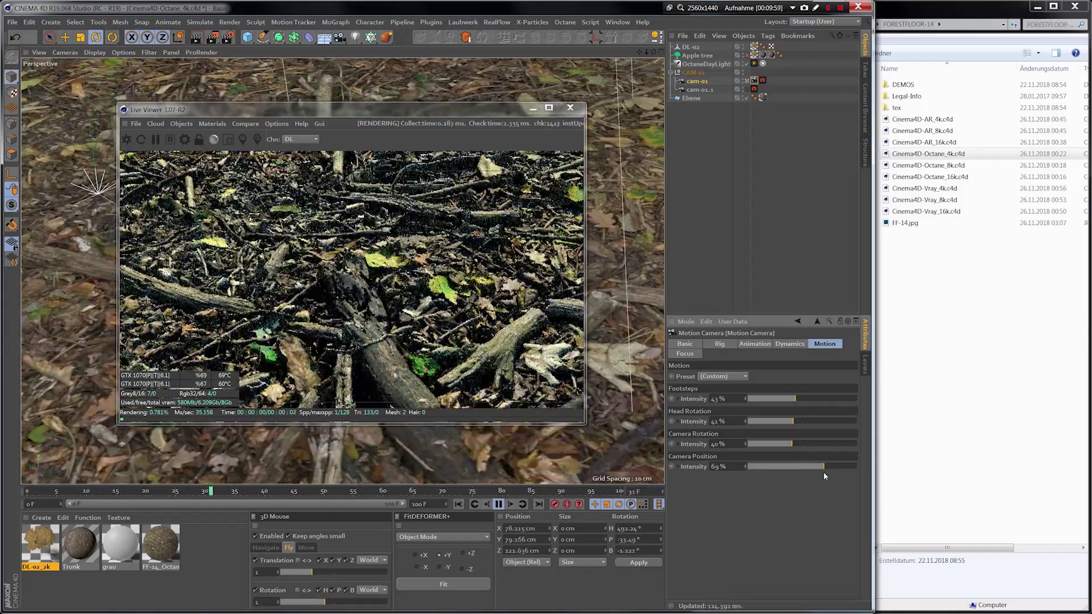
click(804, 444)
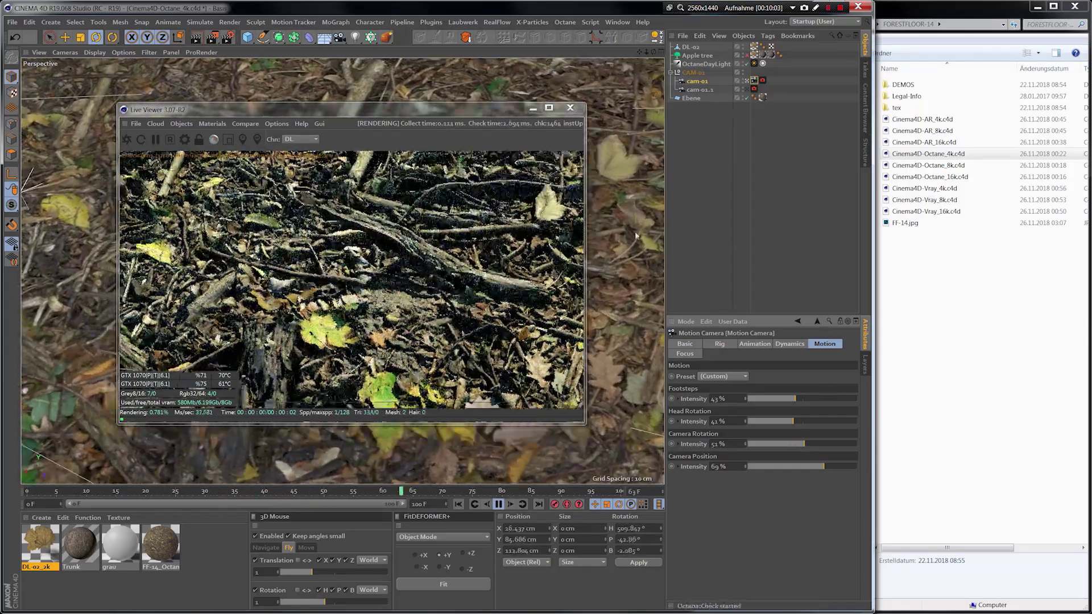
Step: Stop playback, scrub the timeline to check the handheld camera movement, and return to frame 0
click(499, 505)
mouse_move(480, 491)
mouse_down()
mouse_move(302, 493)
mouse_move(437, 493)
mouse_move(247, 463)
mouse_up()
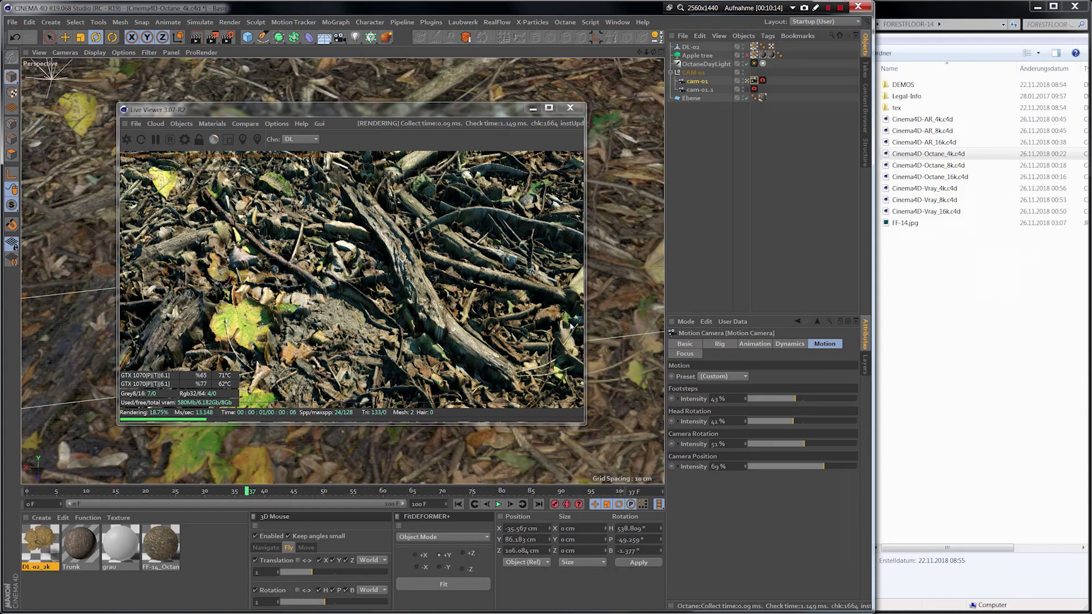
drag(248, 493, 27, 490)
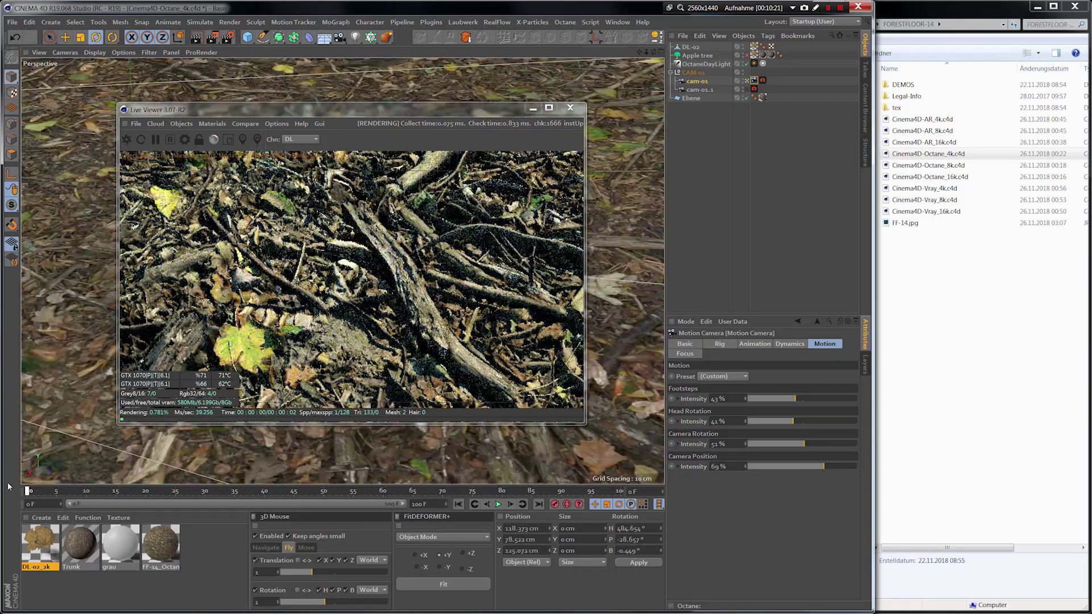
Step: Open cam-01's Octane camera settings, re-enable the Apple tree for its shadows, and enlarge the Live Viewer over the viewport
click(763, 81)
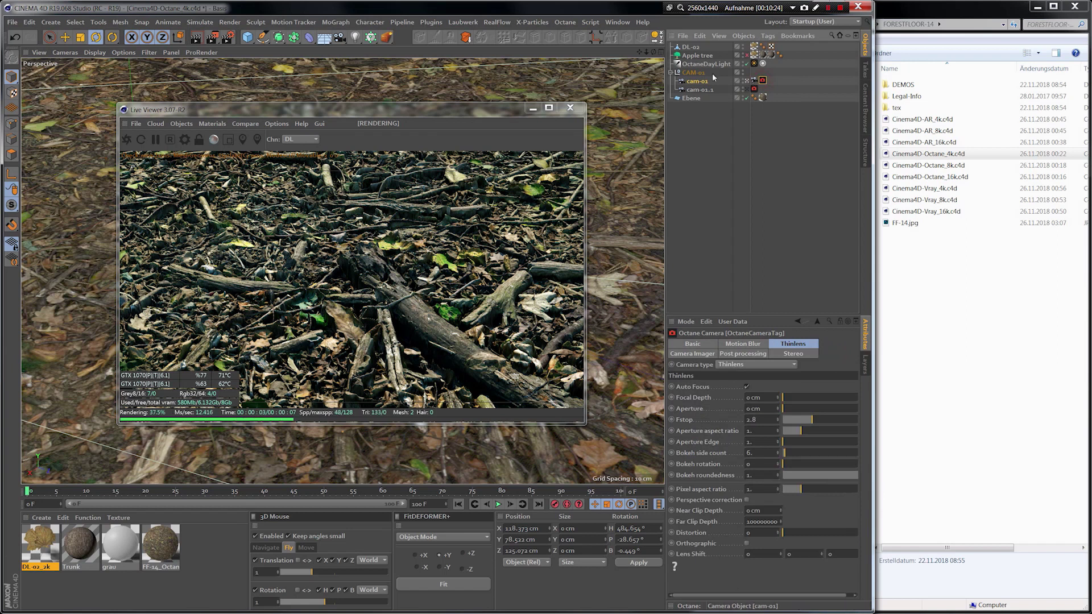
click(747, 55)
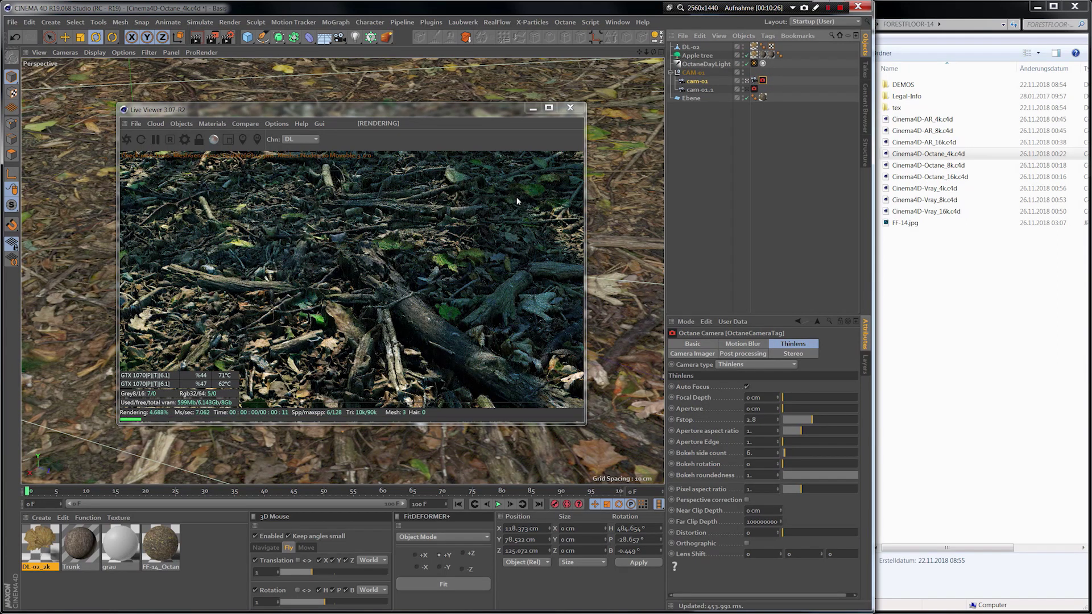
drag(469, 123, 404, 91)
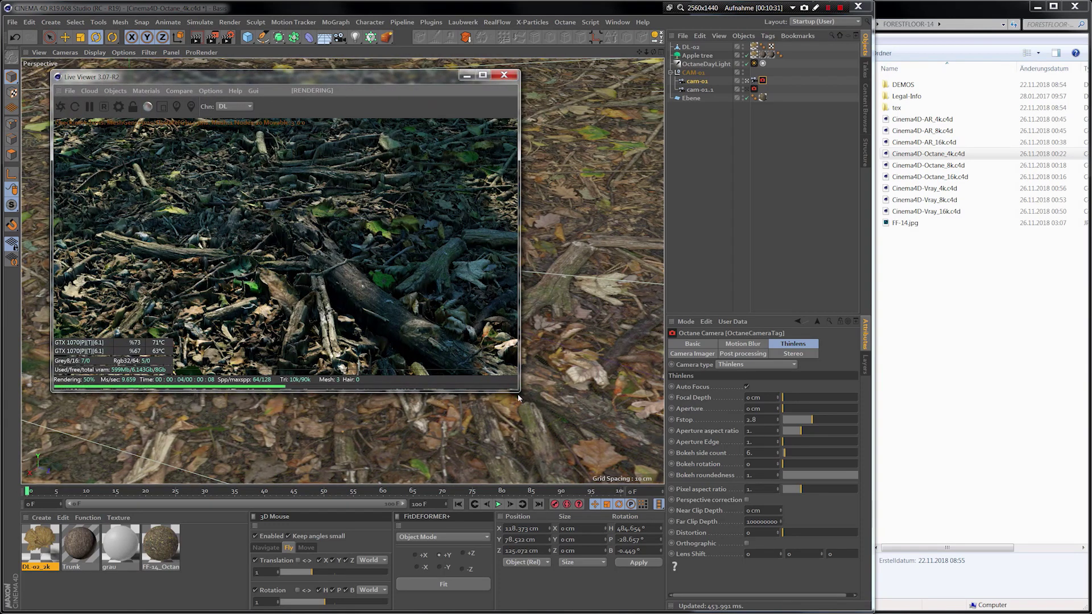
drag(516, 392, 689, 469)
drag(536, 76, 501, 82)
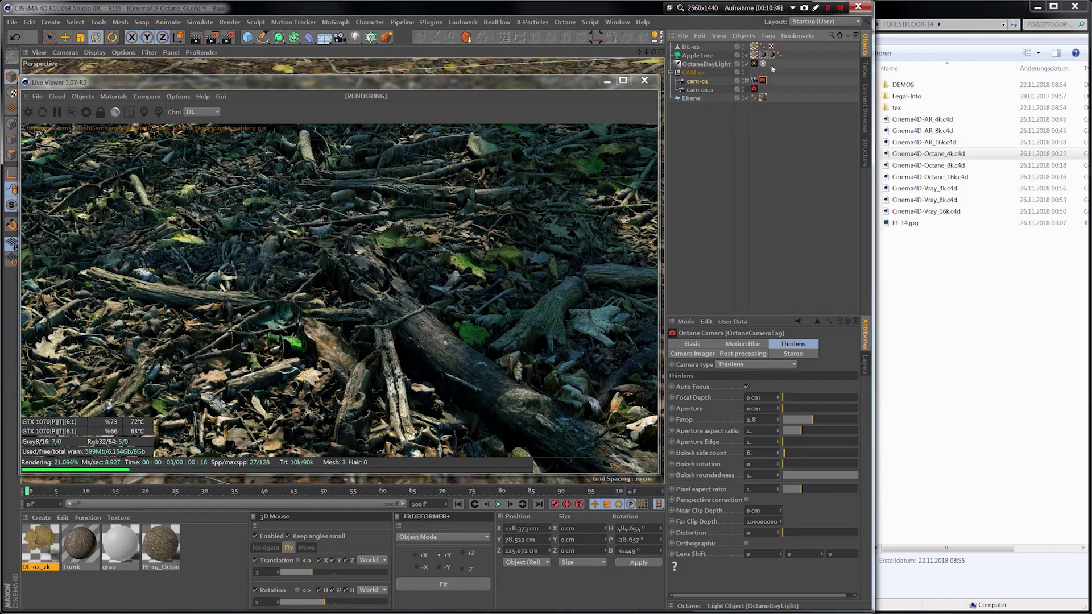
Step: Change the camera imager's white point to a pale blue with a hue of about 212°
click(698, 354)
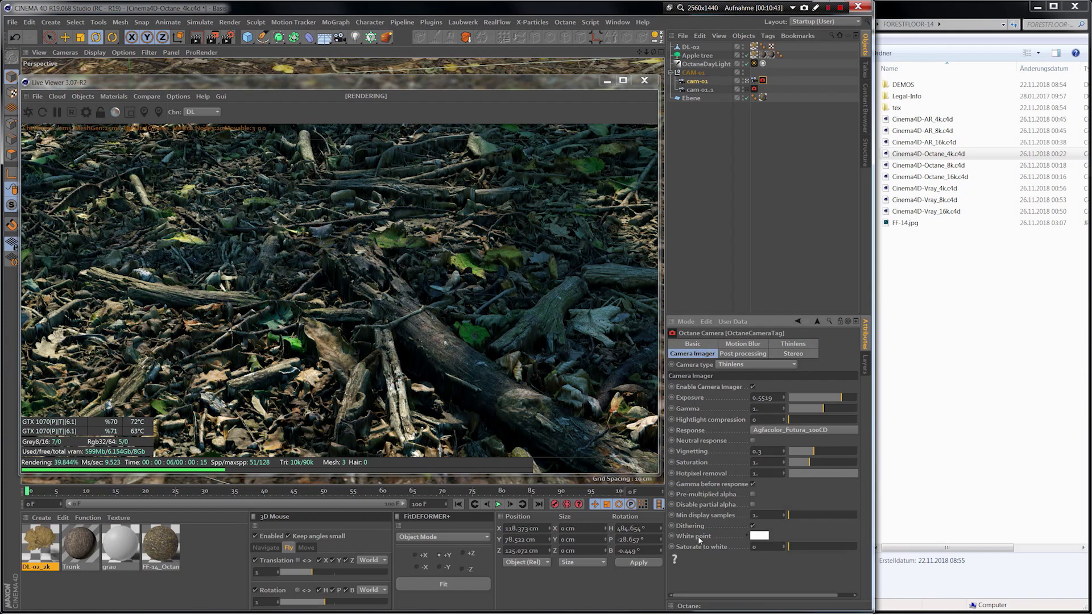
click(765, 536)
click(795, 535)
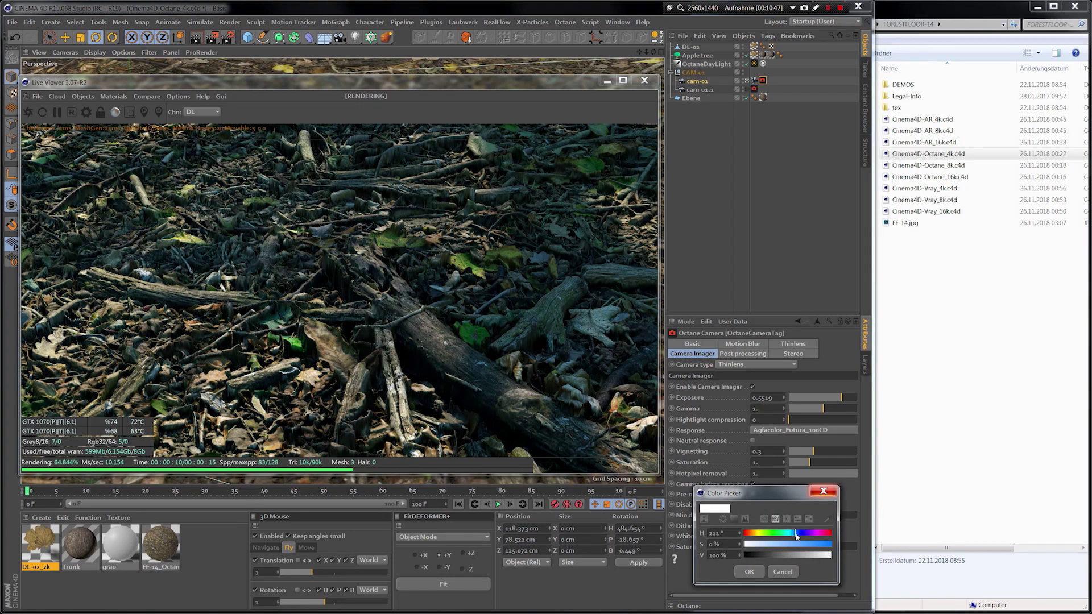
click(763, 544)
click(749, 571)
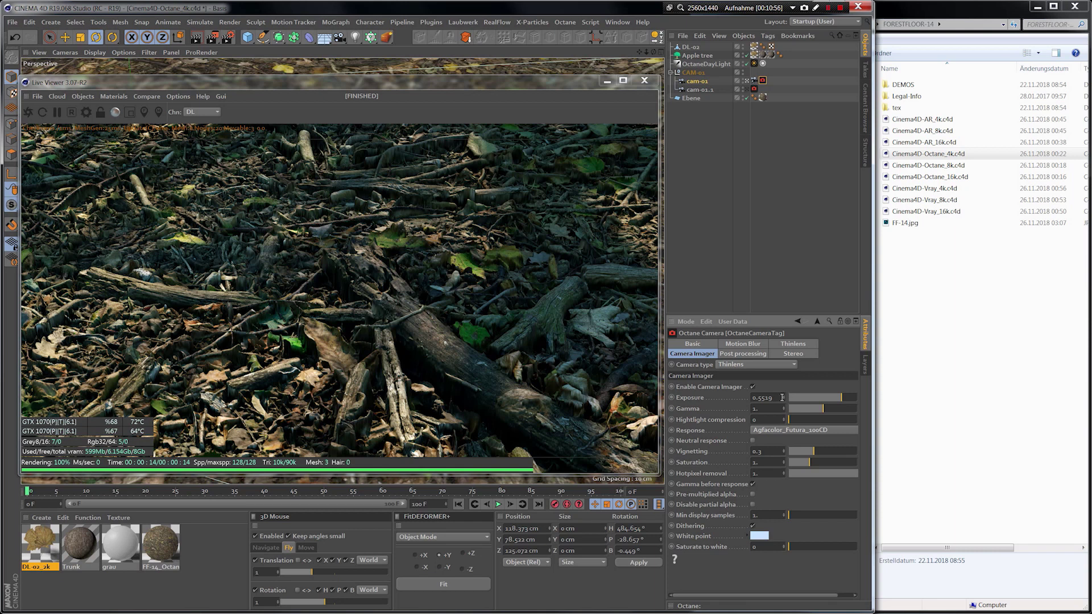
Step: Raise the camera imager's exposure to about 0.88 and lower its gamma to about 0.95
click(844, 397)
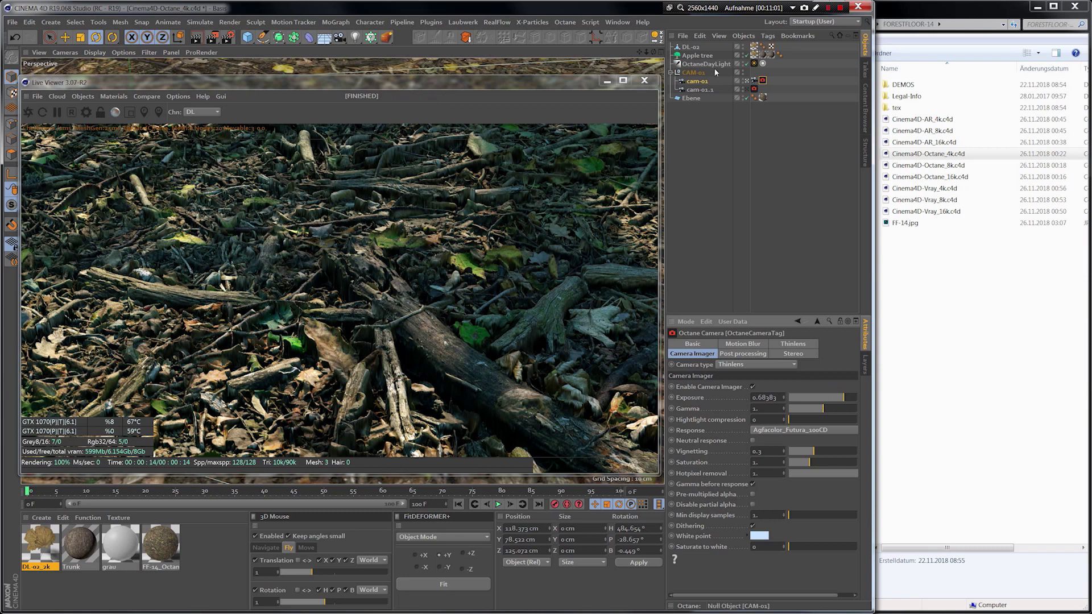
drag(825, 411, 824, 412)
click(846, 398)
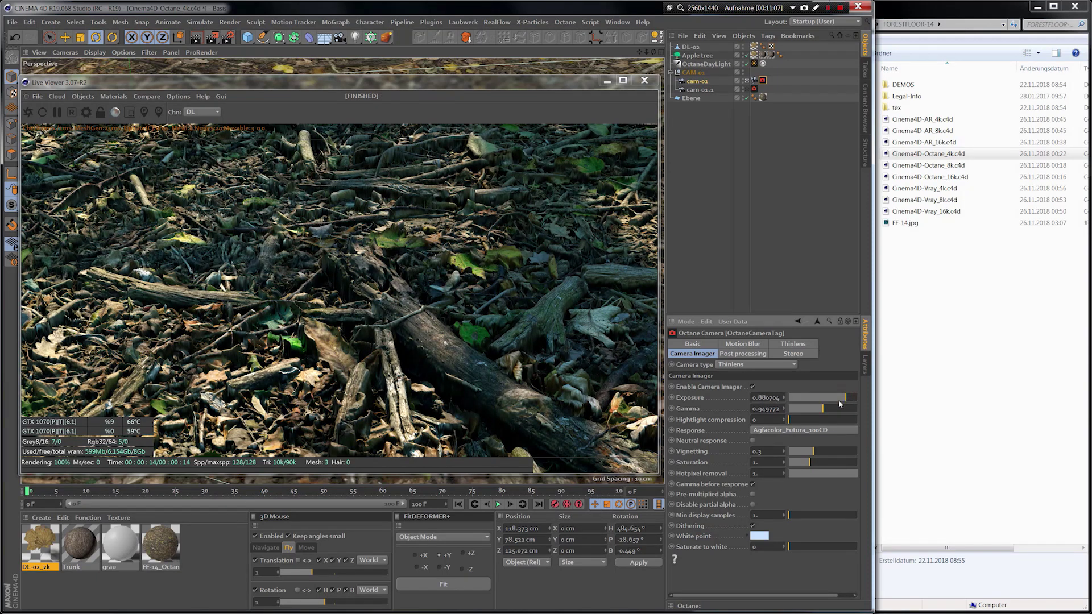
click(822, 410)
Step: Enable post processing on cam-01's Octane camera and raise the bloom power to about 15.7
click(743, 353)
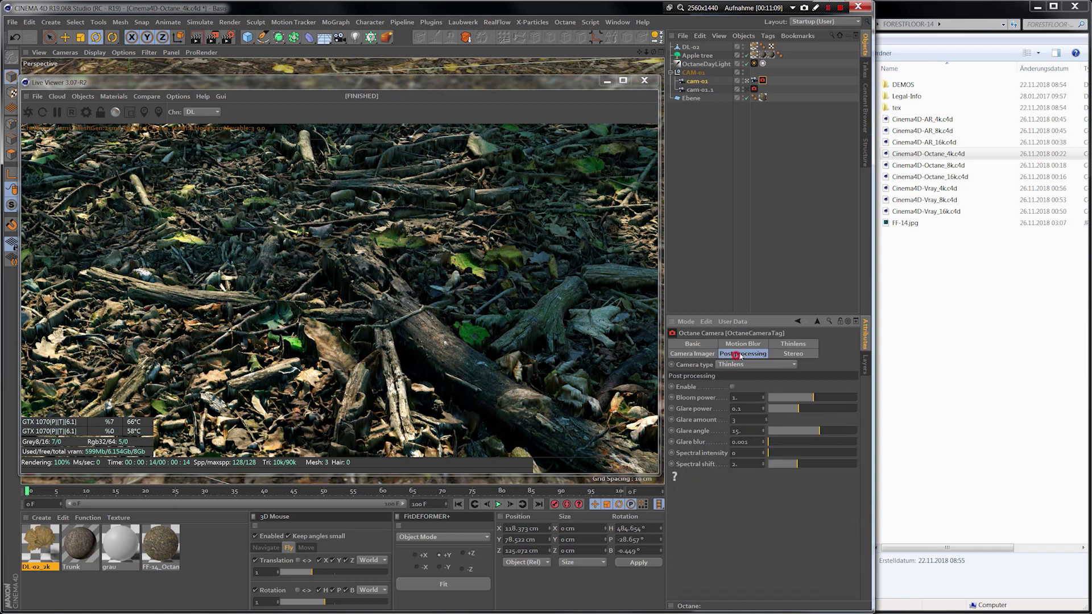
click(733, 387)
drag(817, 399, 836, 398)
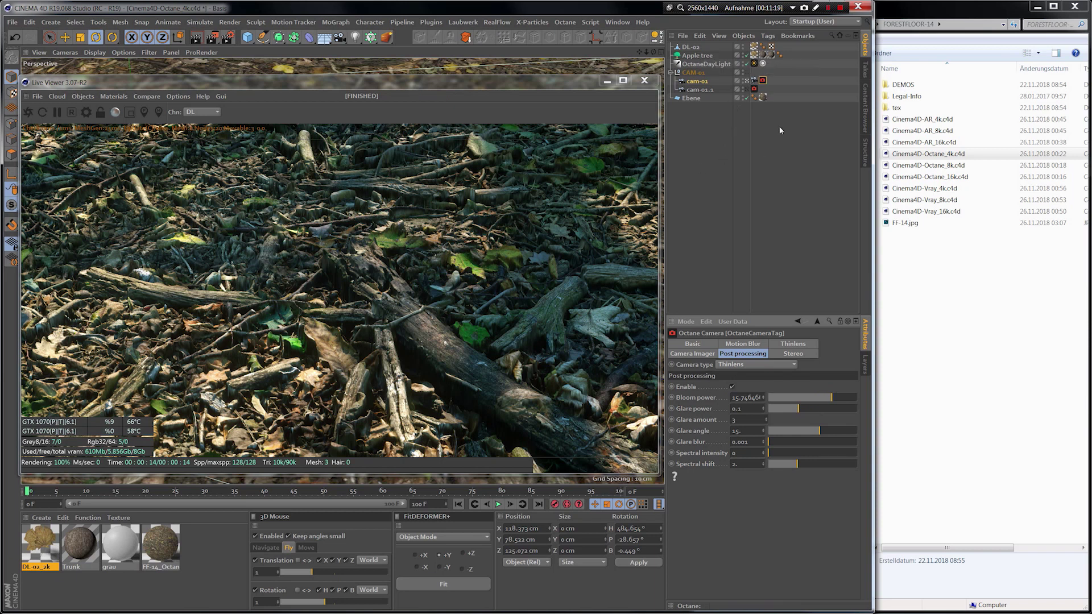
Step: Try a higher turbidity in the OctaneDayLight's DayLight tag and settle on a turbidity of 2
click(755, 65)
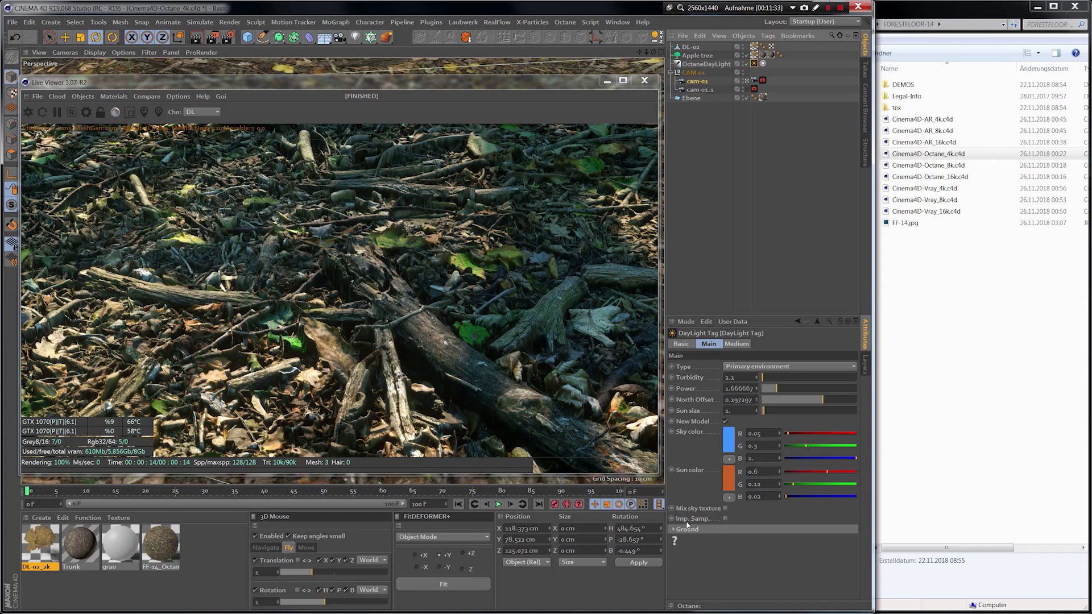
click(690, 63)
click(754, 63)
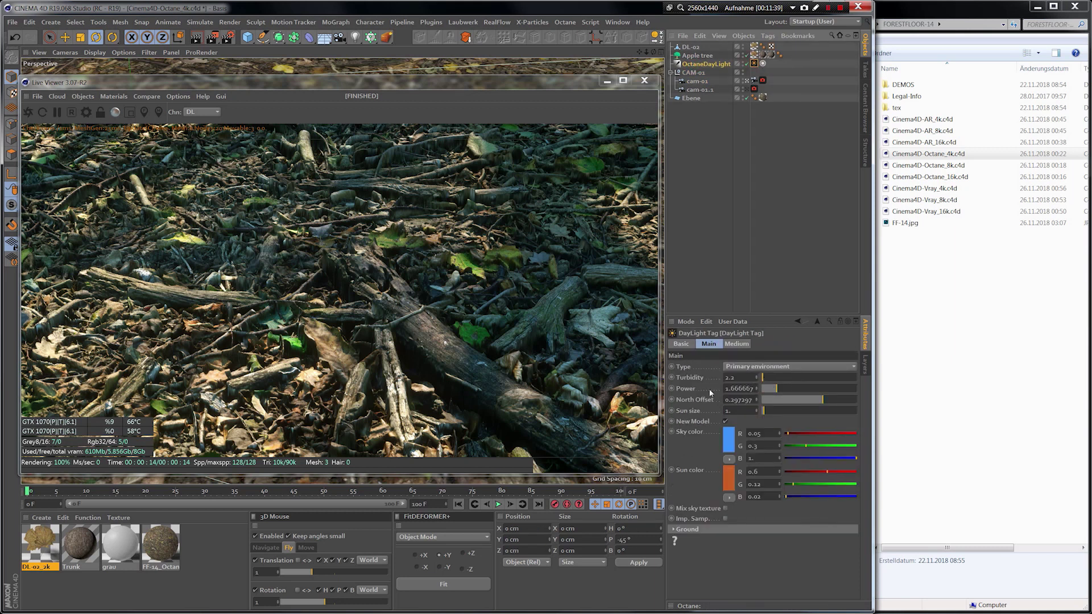
drag(763, 379, 786, 383)
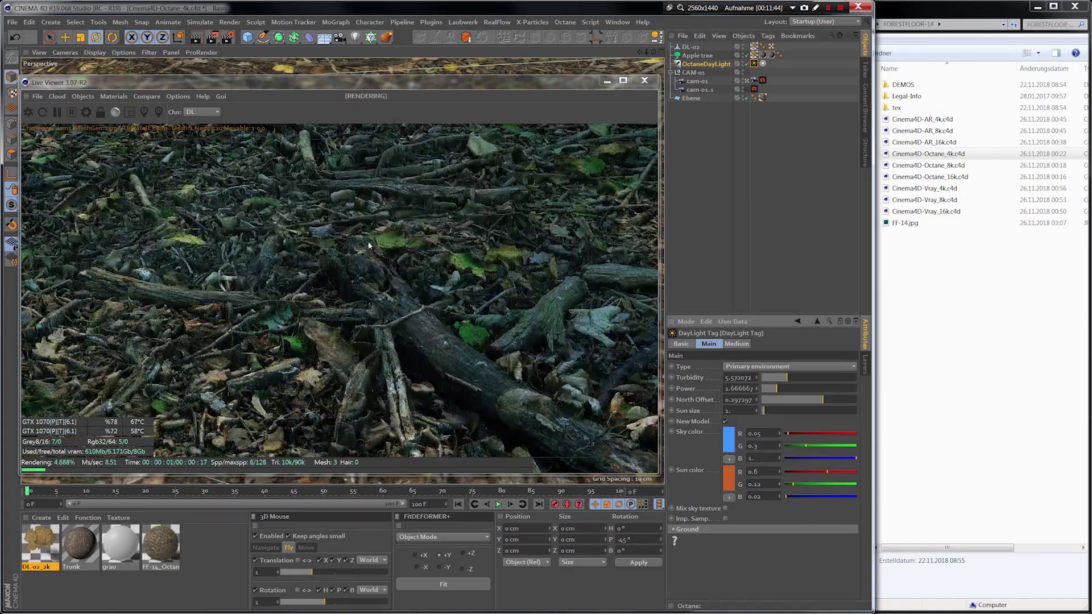
double_click(737, 378)
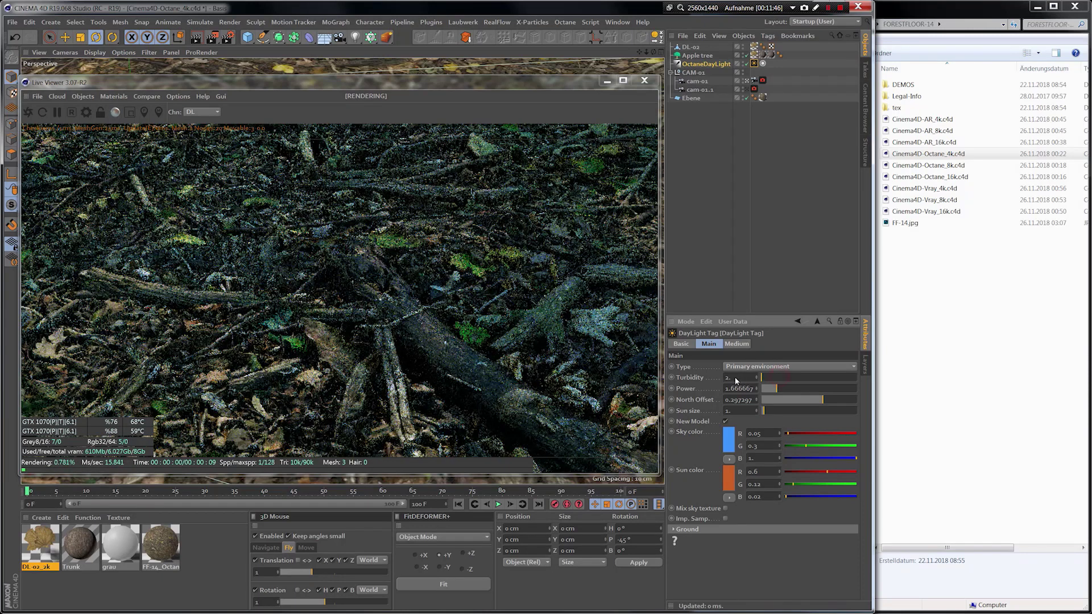
text(2)
key(Return)
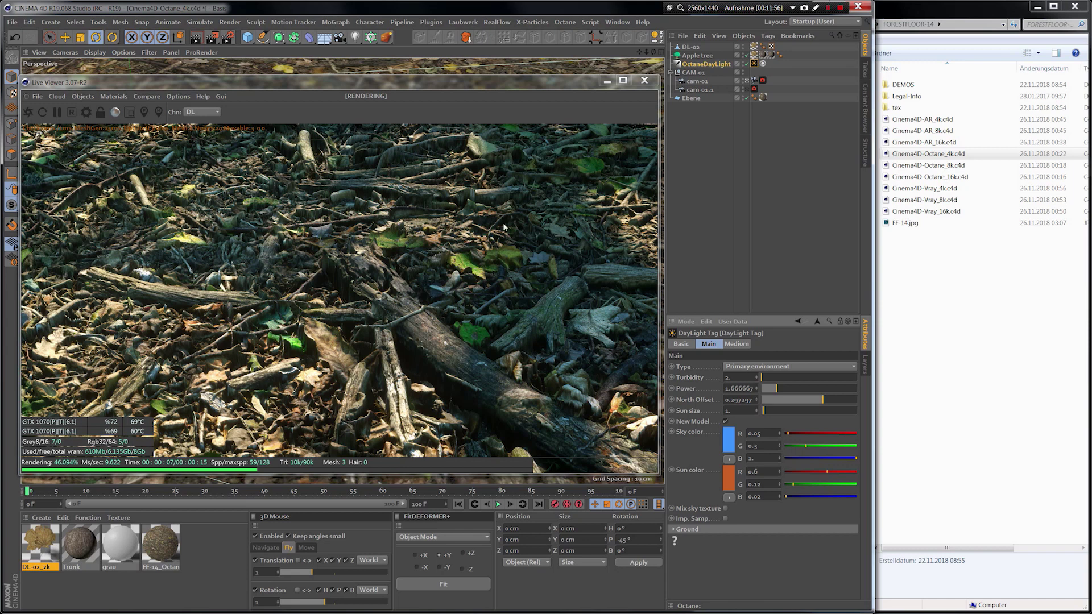
click(407, 298)
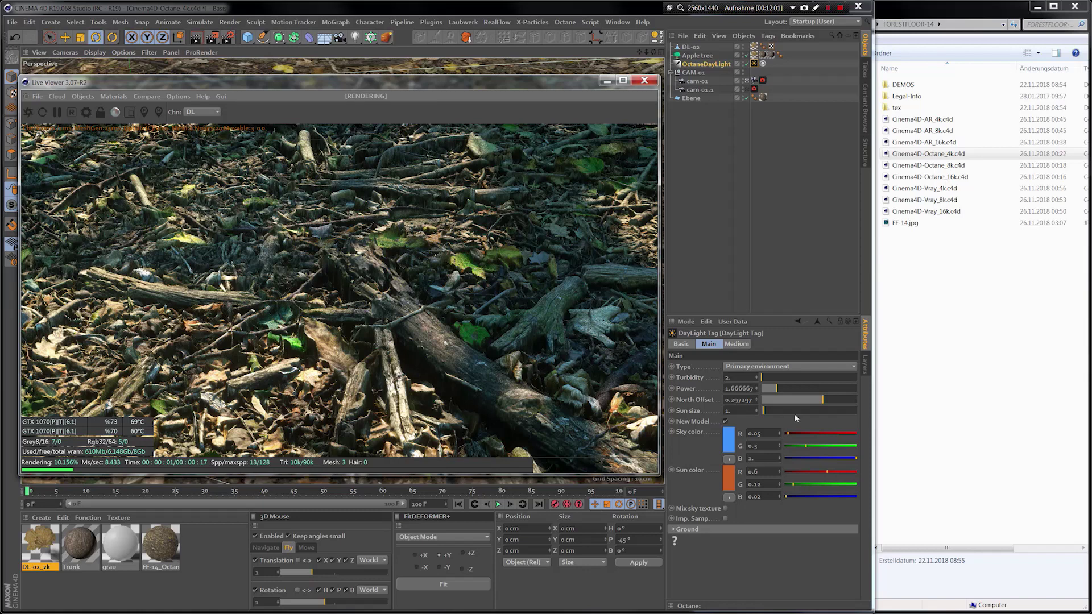
Step: Try a sun size of 0.1 in the OctaneDayLight's DayLight tag and settle on about 0.64
click(763, 411)
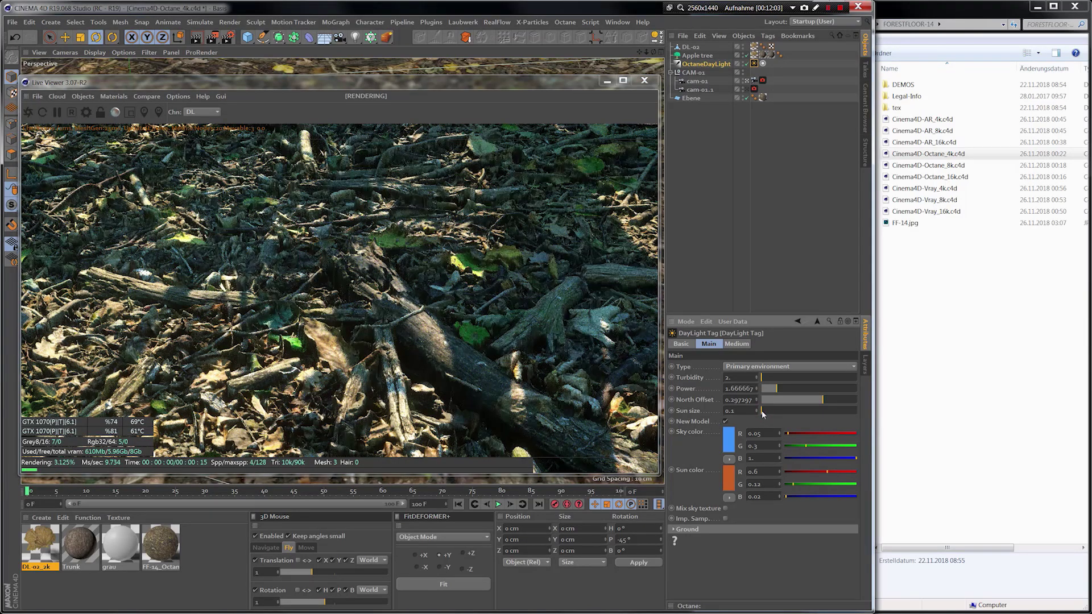
drag(763, 413, 764, 414)
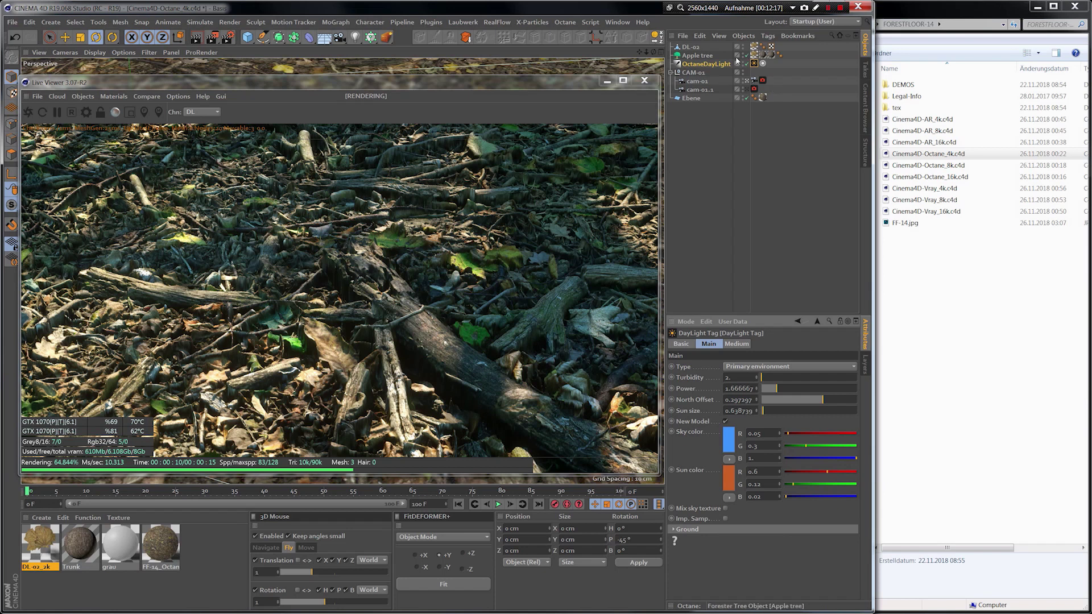
Step: Add an Octane texture environment sky and enable Mix sky texture in the OctaneDayLight's DayLight tag
click(113, 96)
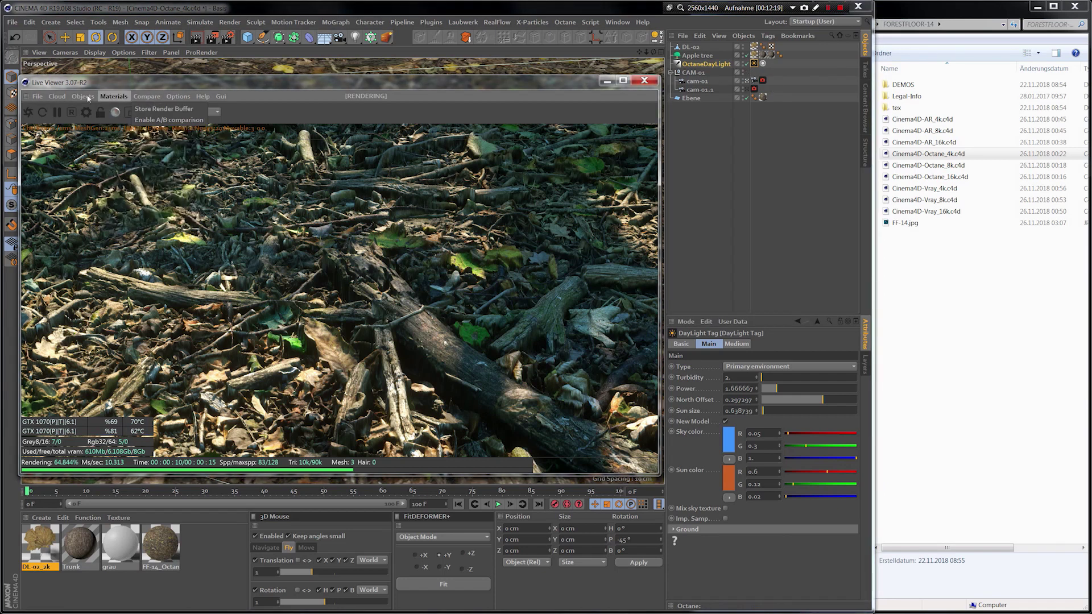
click(100, 129)
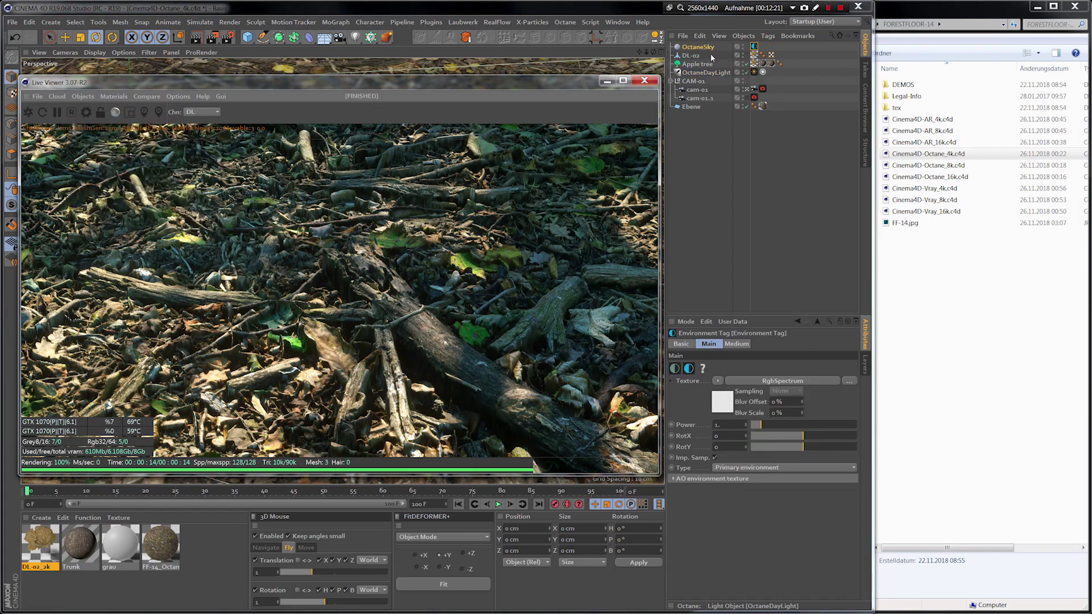
click(755, 48)
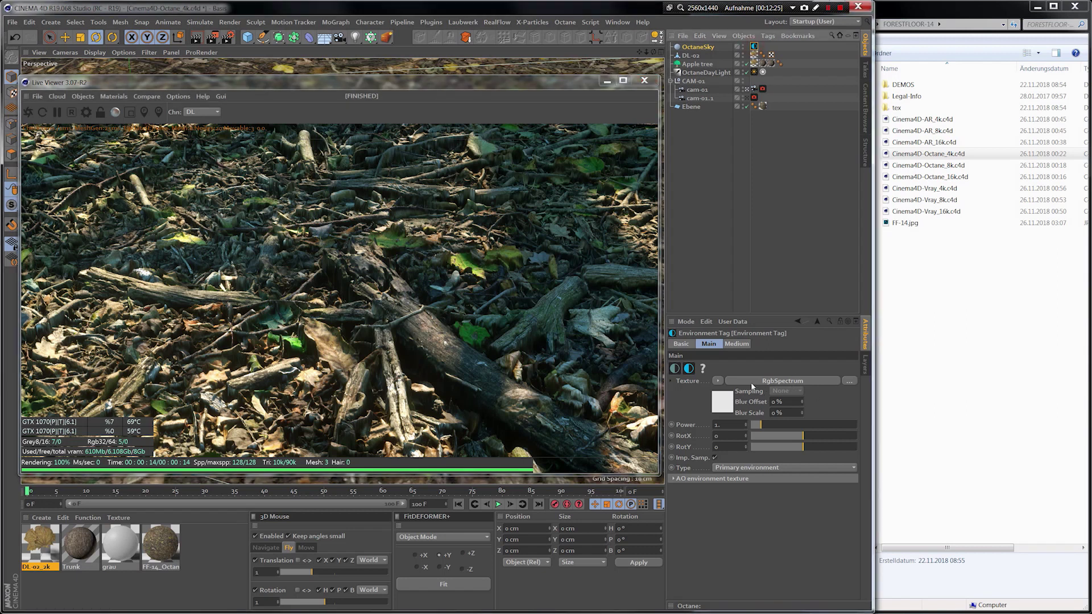
click(755, 72)
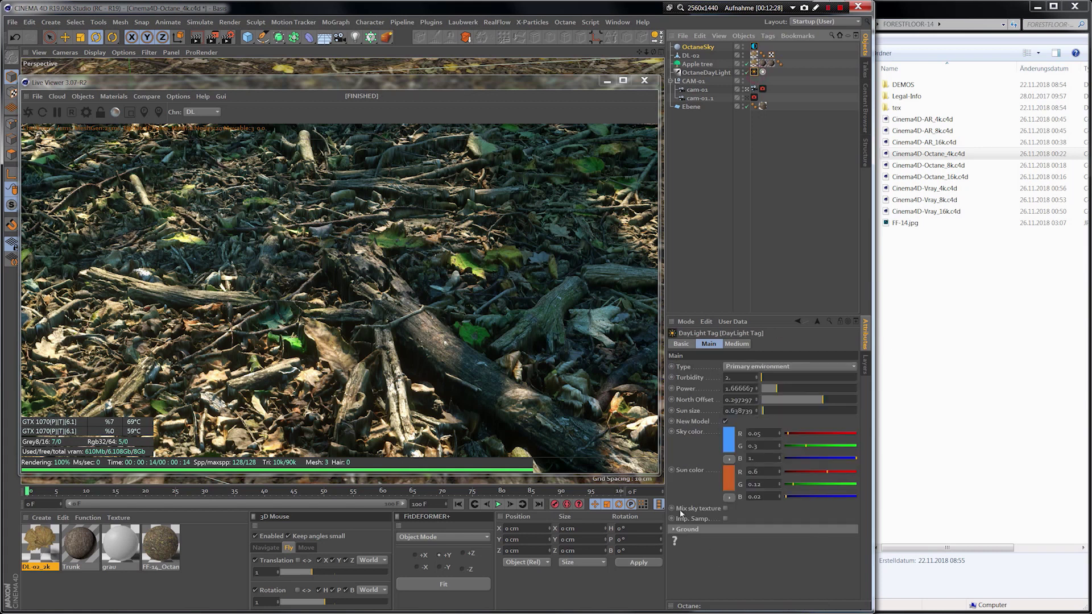
click(725, 508)
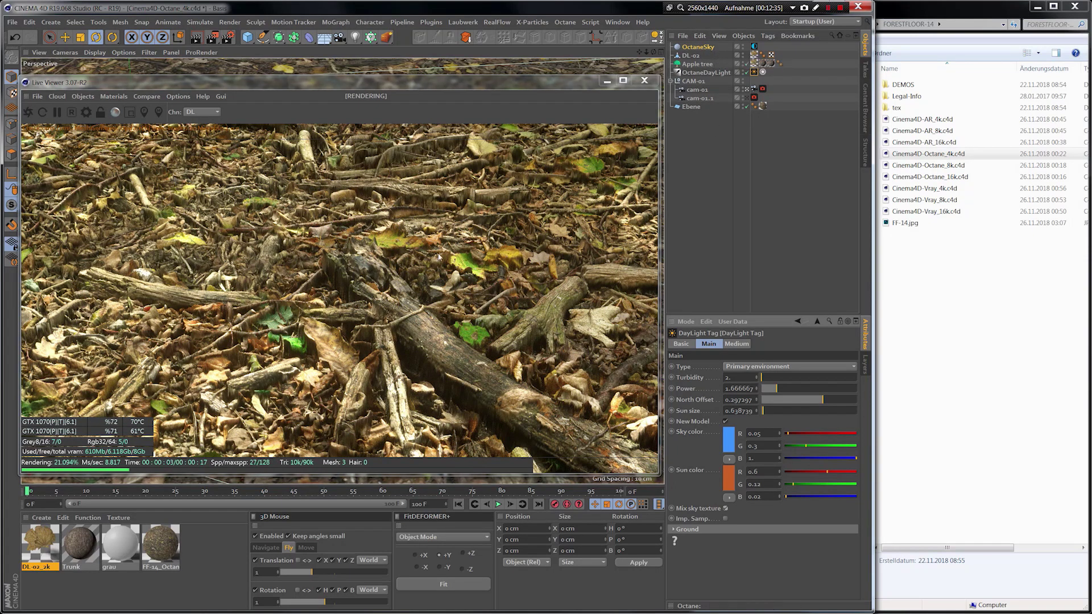
Step: Change the OctaneSky's RgbSpectrum texture to a dark blue of about R 0.05, G 0.085, B 0.17
click(754, 47)
click(722, 401)
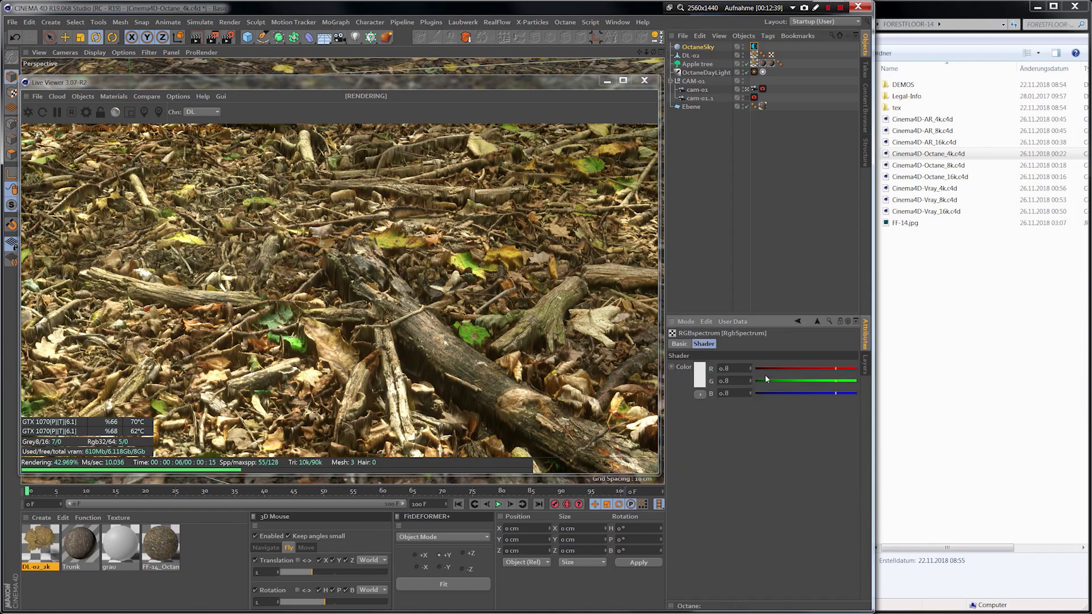
click(765, 369)
click(769, 380)
click(773, 394)
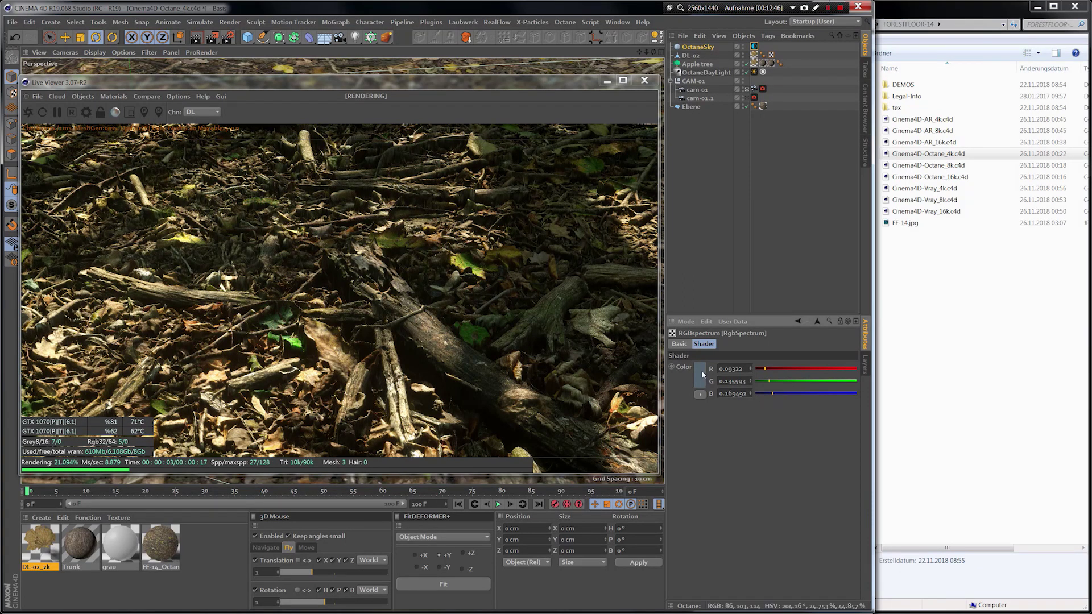
click(759, 370)
click(762, 382)
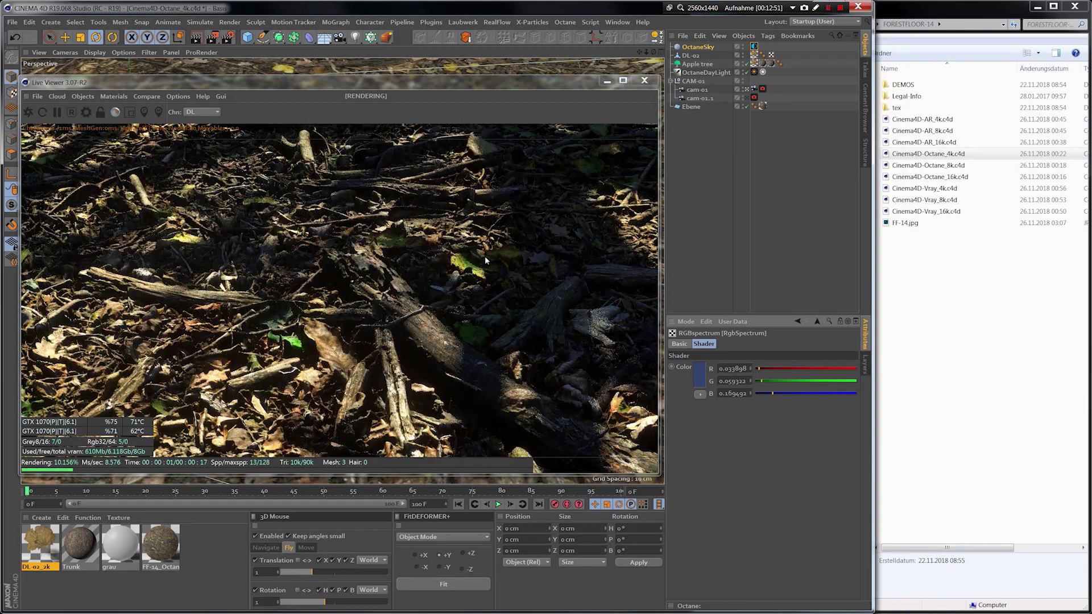
click(760, 369)
click(764, 381)
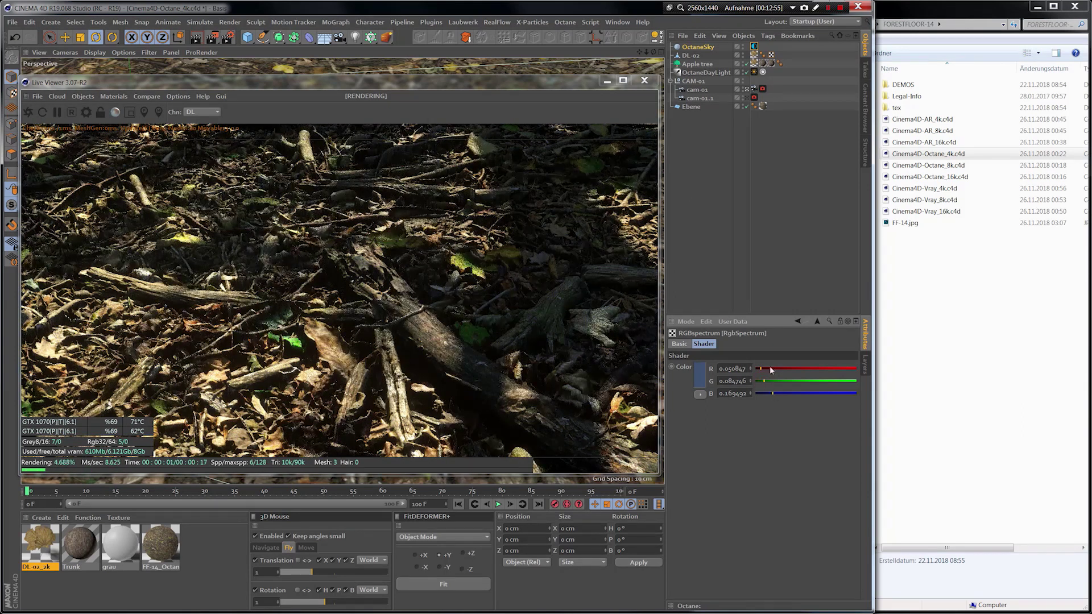
Step: Set cam-01's Thinlens aperture to about 1.62 cm and its aperture edge to about 2.37
click(763, 90)
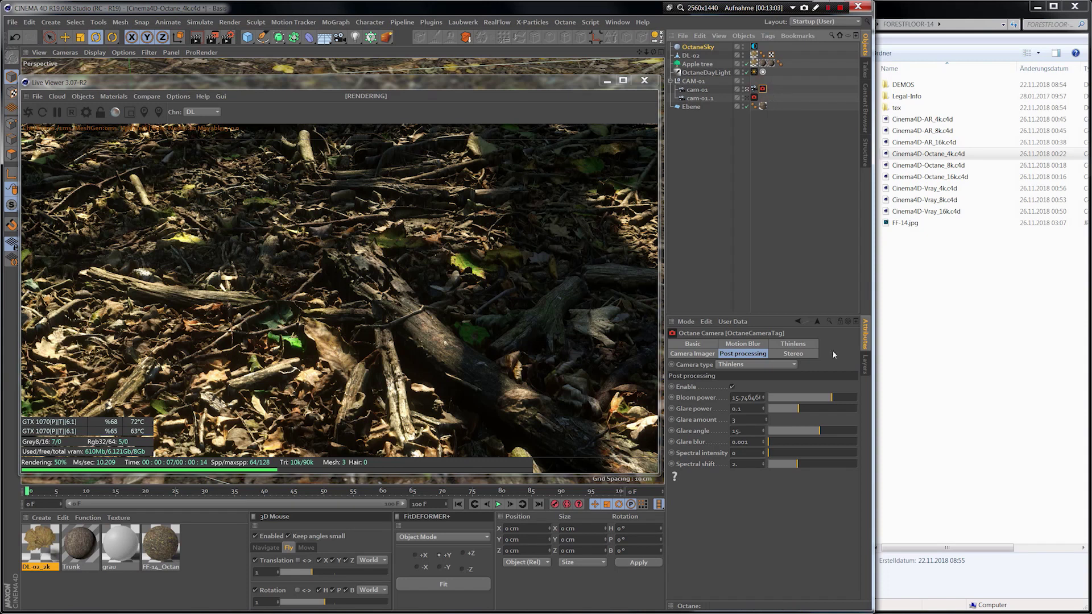
click(810, 346)
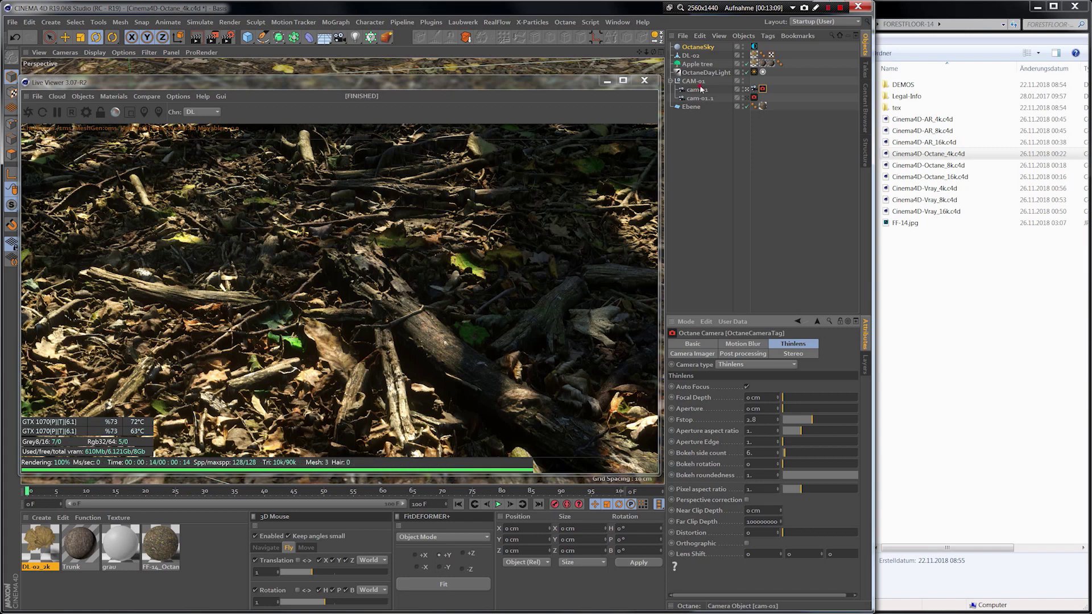
click(766, 88)
click(763, 89)
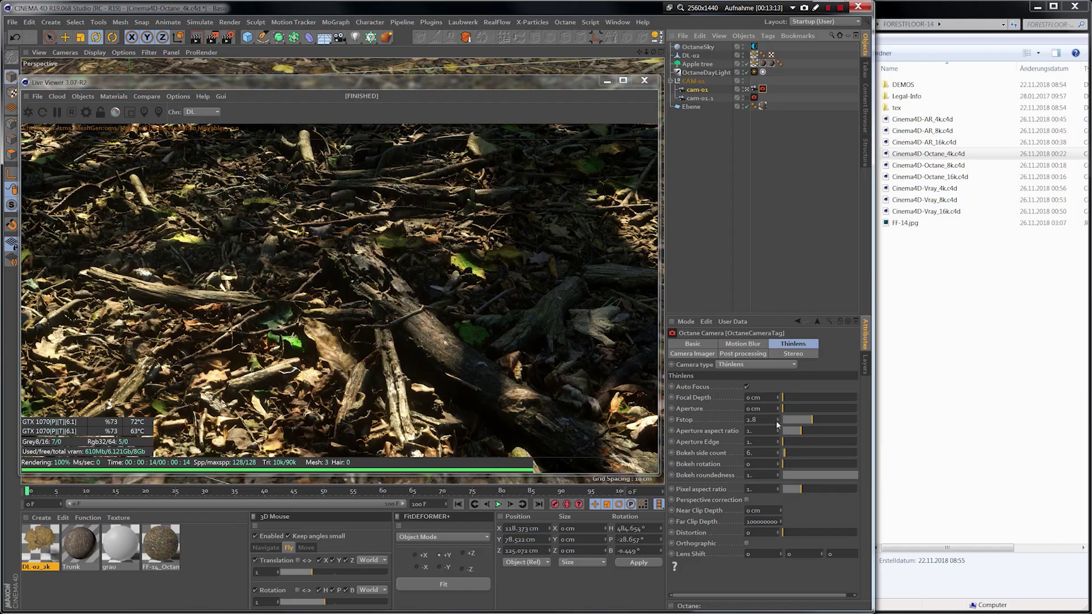
drag(793, 406, 816, 409)
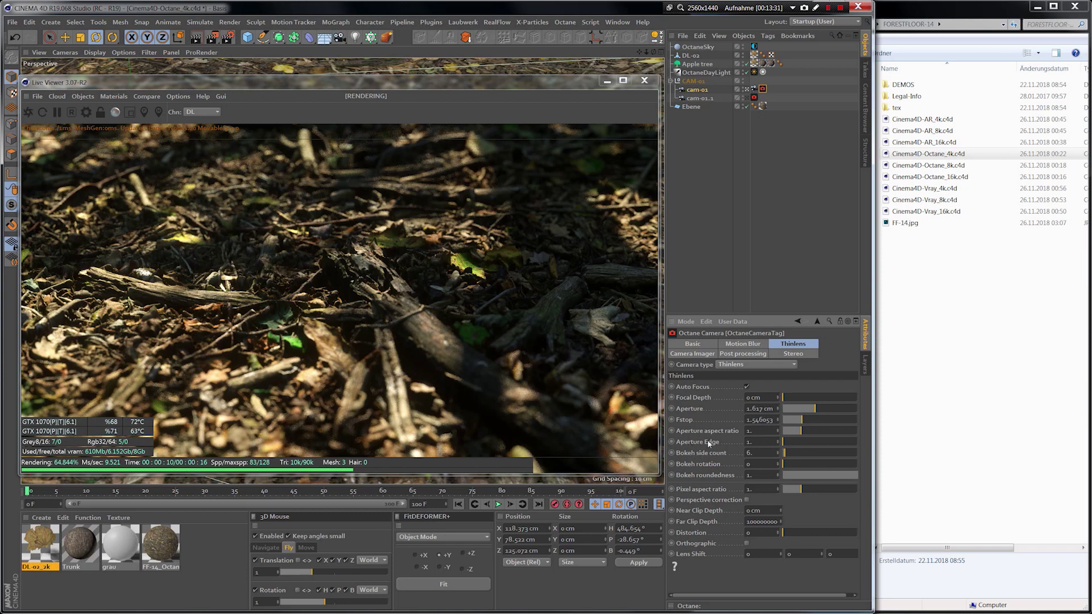
drag(790, 445, 839, 446)
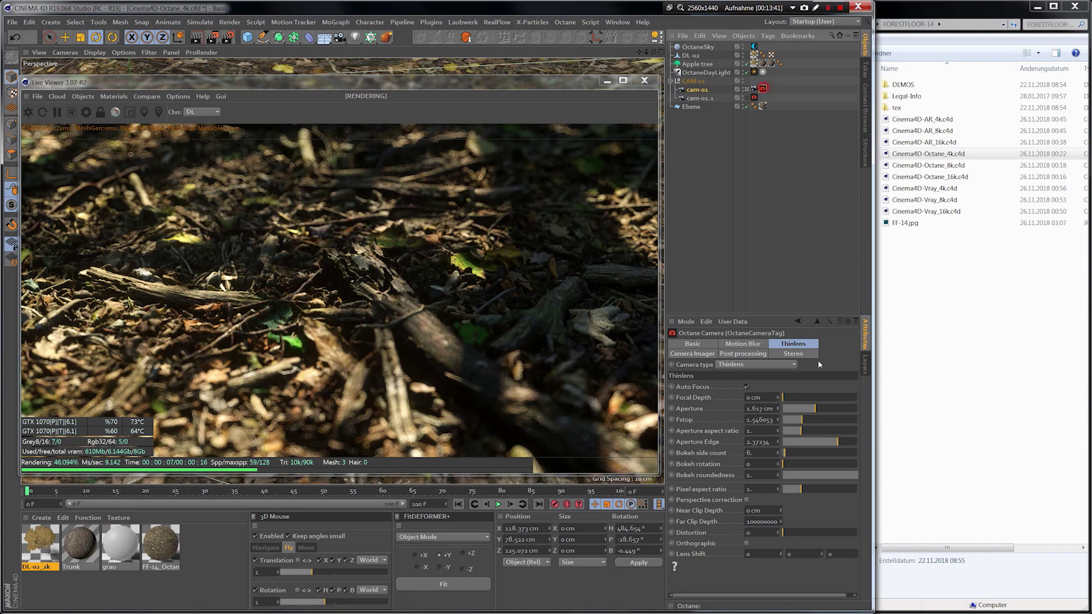
Step: Raise the exposure in cam-01's camera imager to about 1.46
click(682, 354)
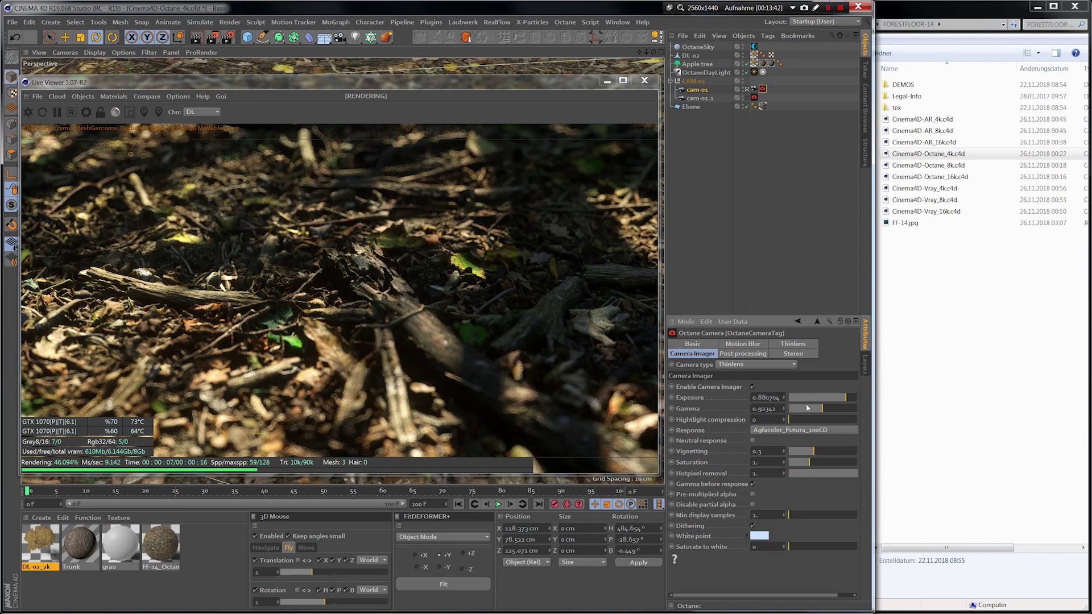
drag(849, 402, 852, 402)
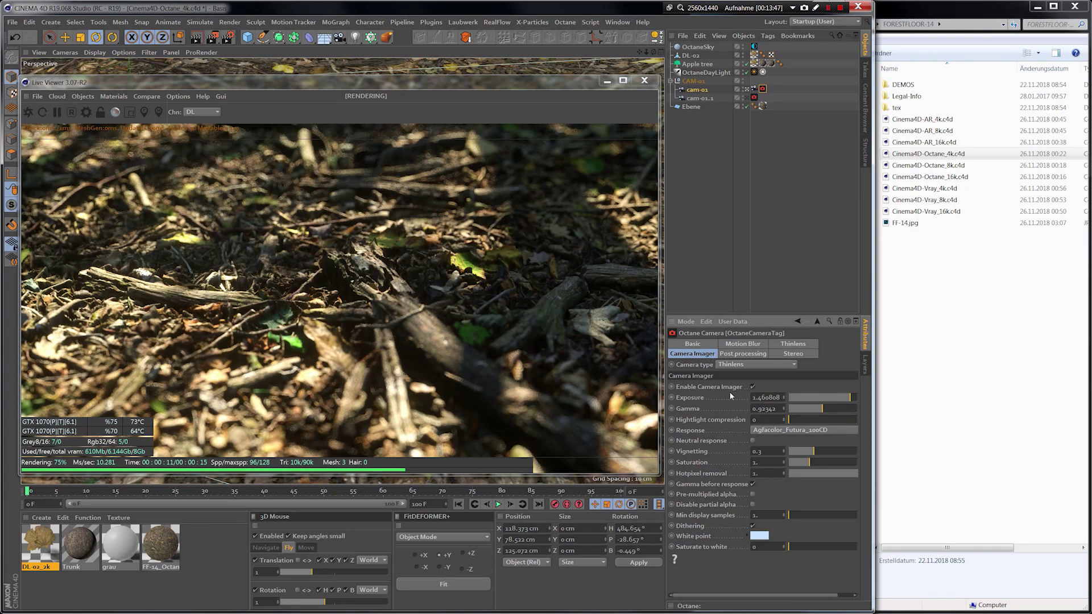
Step: Preview the depth of field and moving tree shadows at several frames and briefly play the animation
click(317, 492)
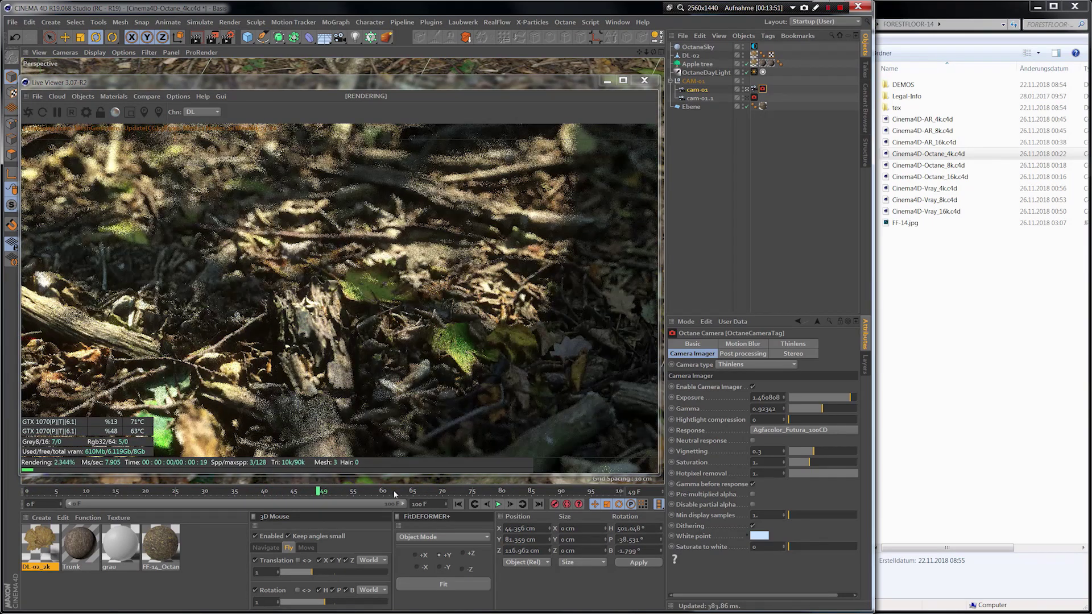
drag(394, 492, 437, 493)
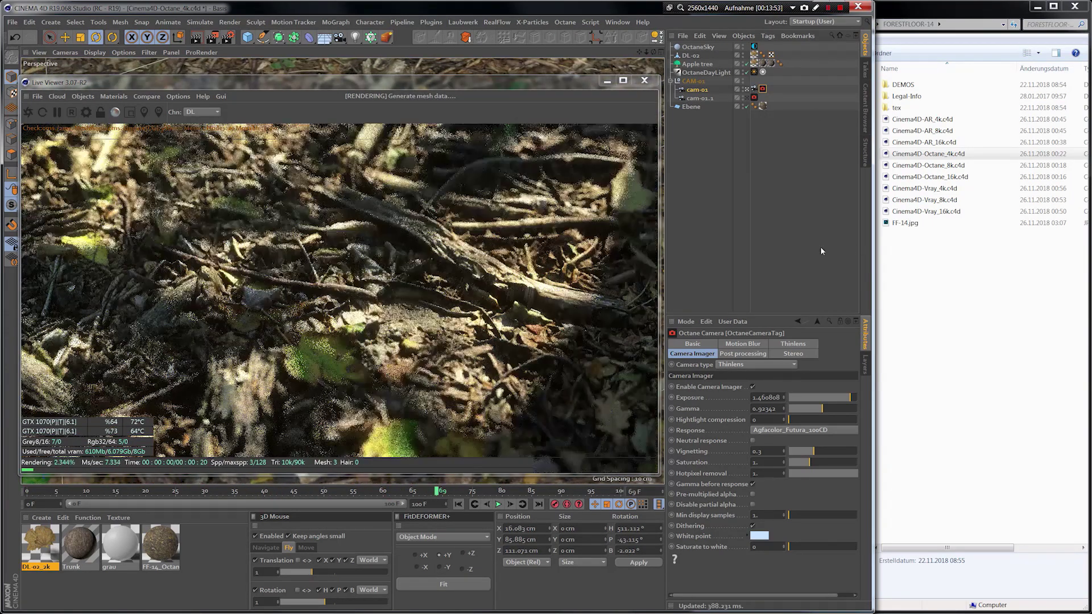
click(519, 491)
click(542, 492)
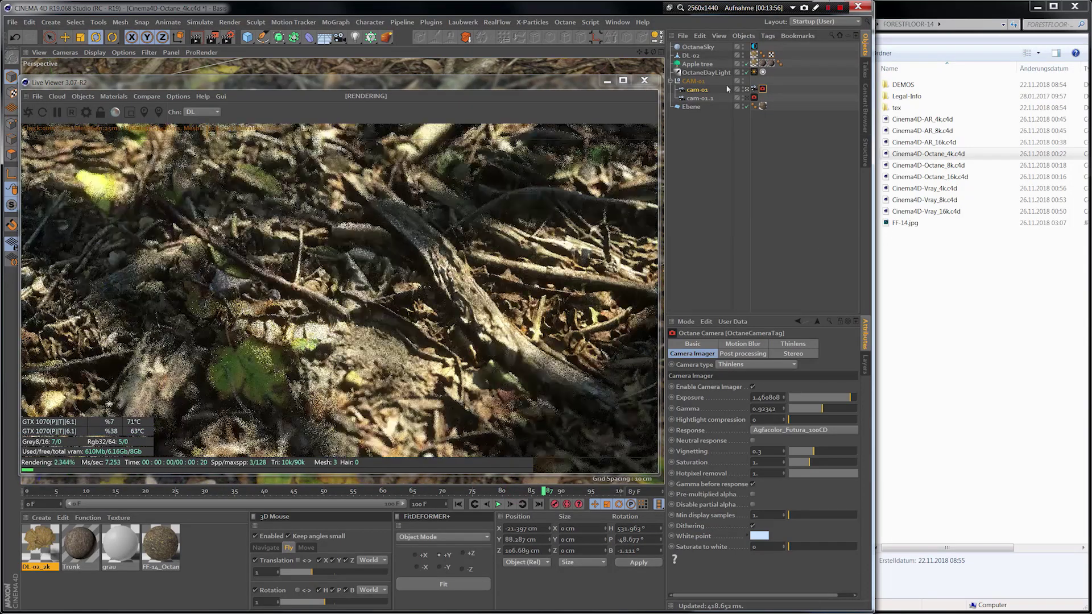
click(598, 492)
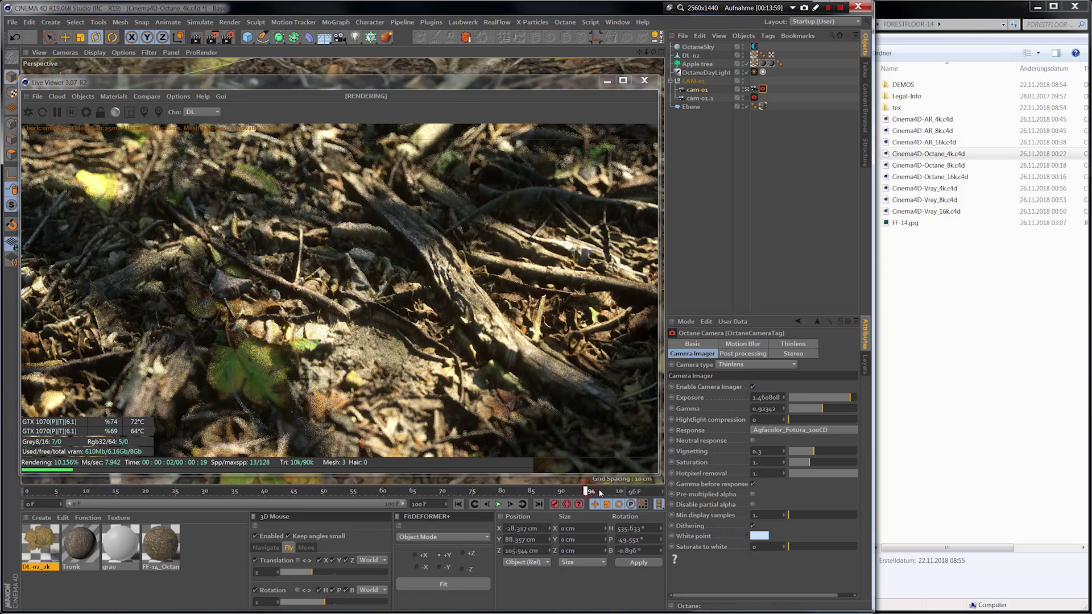
click(246, 491)
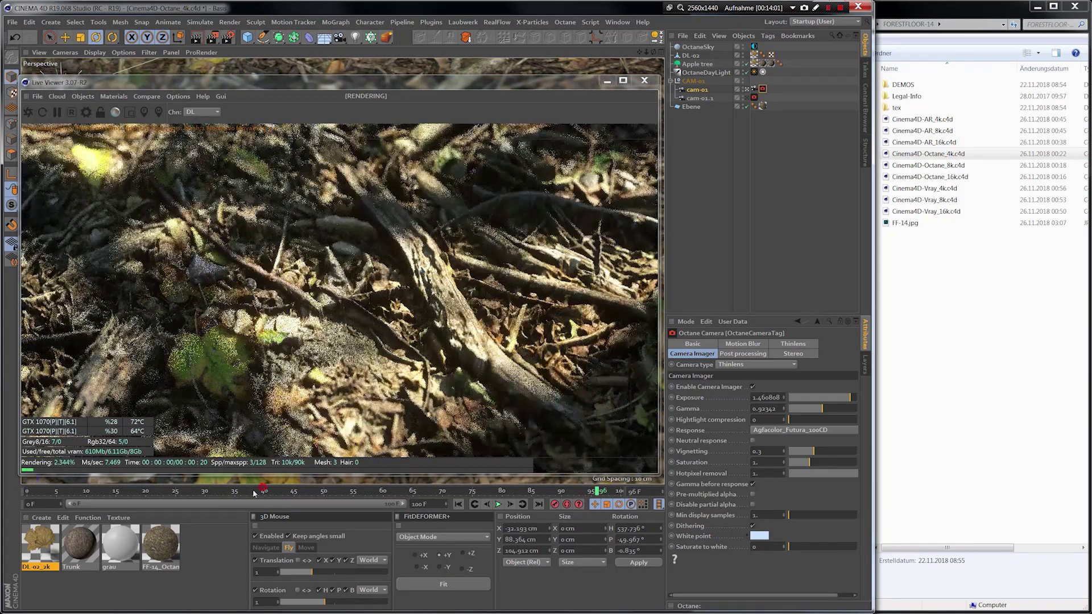
click(164, 491)
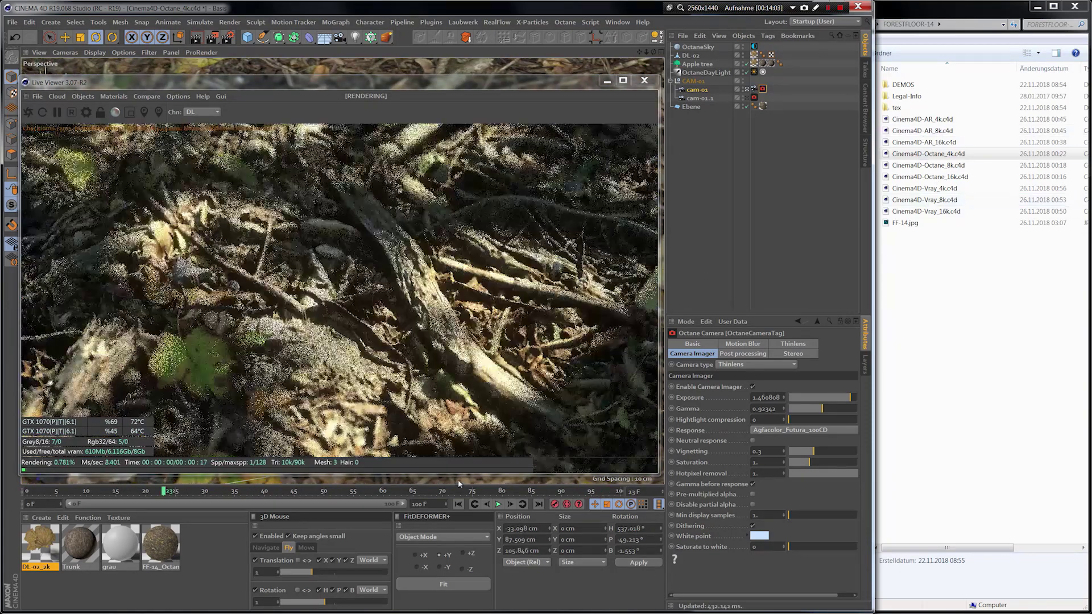
click(498, 505)
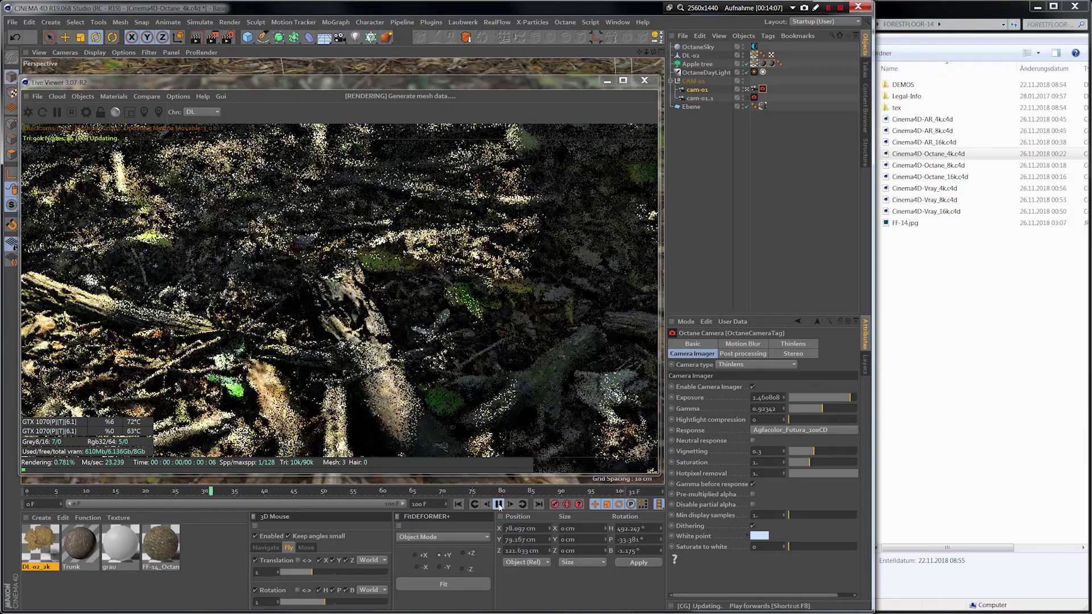
click(499, 504)
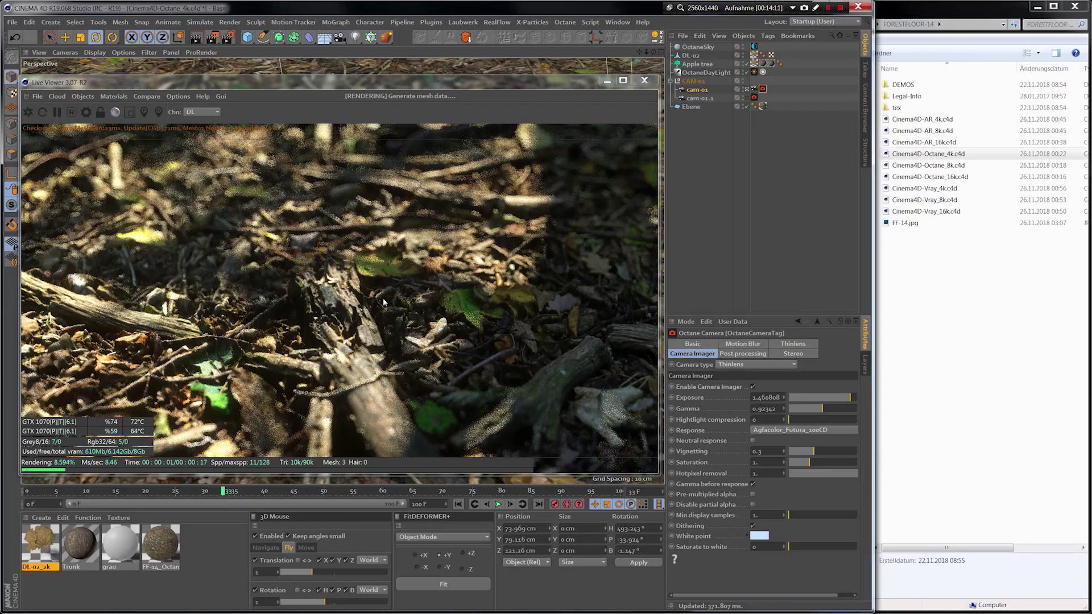
Step: Open the FF-14_Octane material's node graph in the Octane Node Editor
click(170, 544)
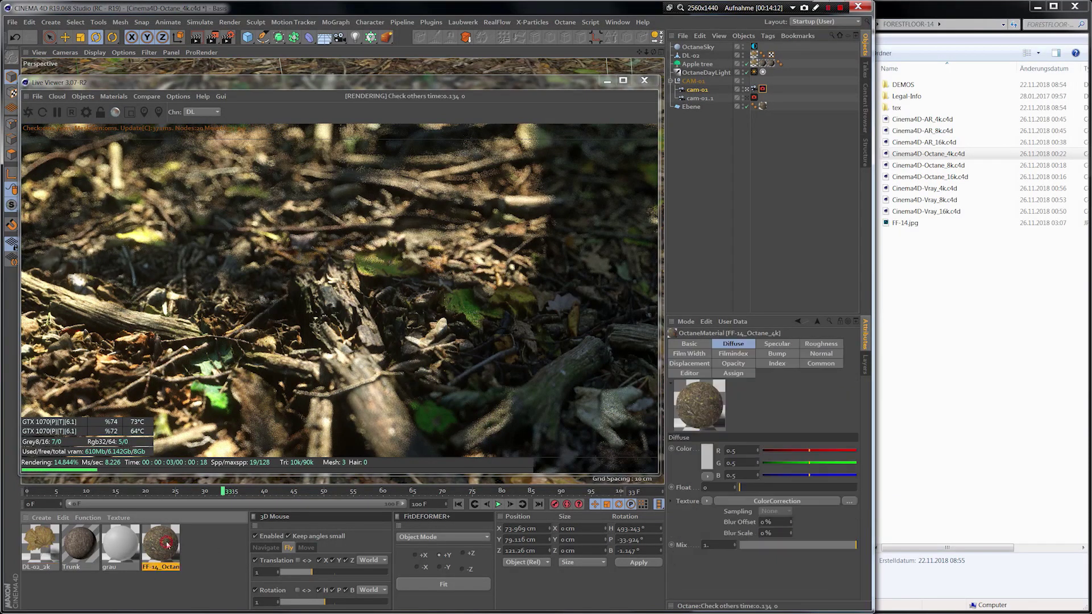
double_click(162, 545)
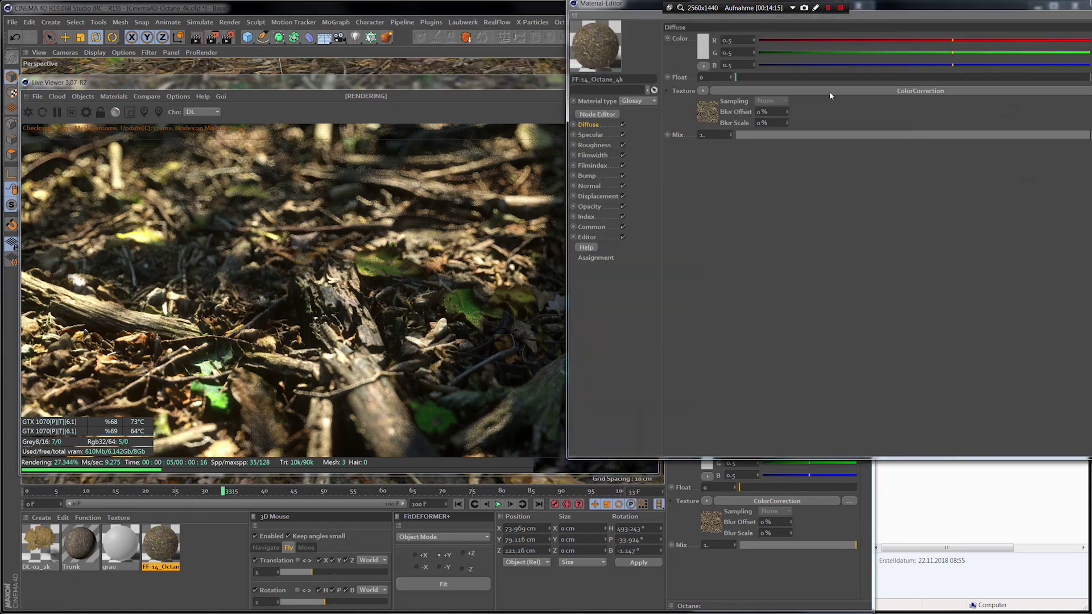
click(467, 249)
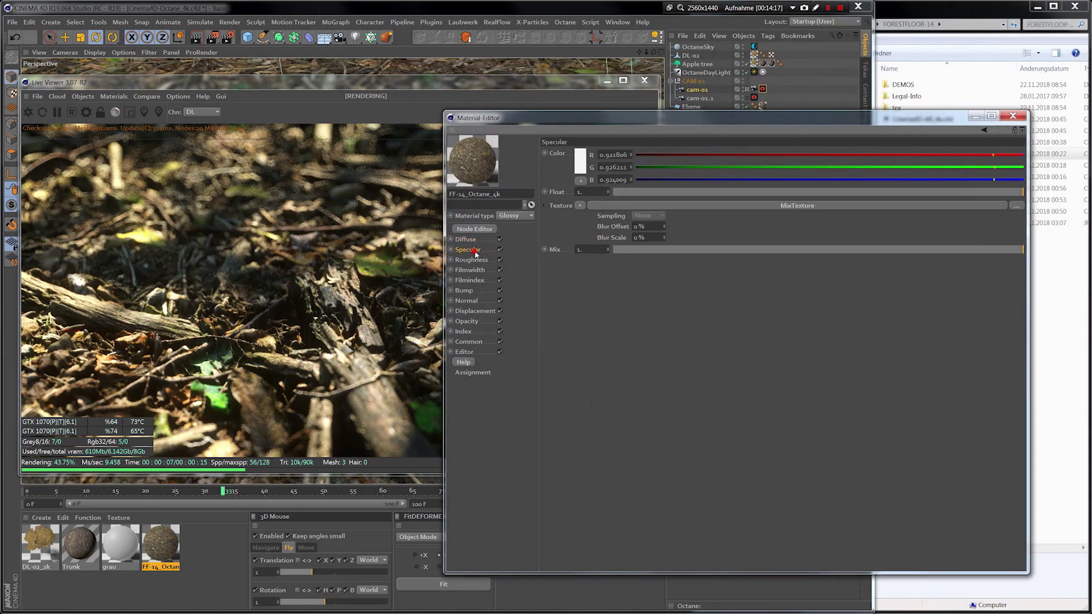
click(483, 229)
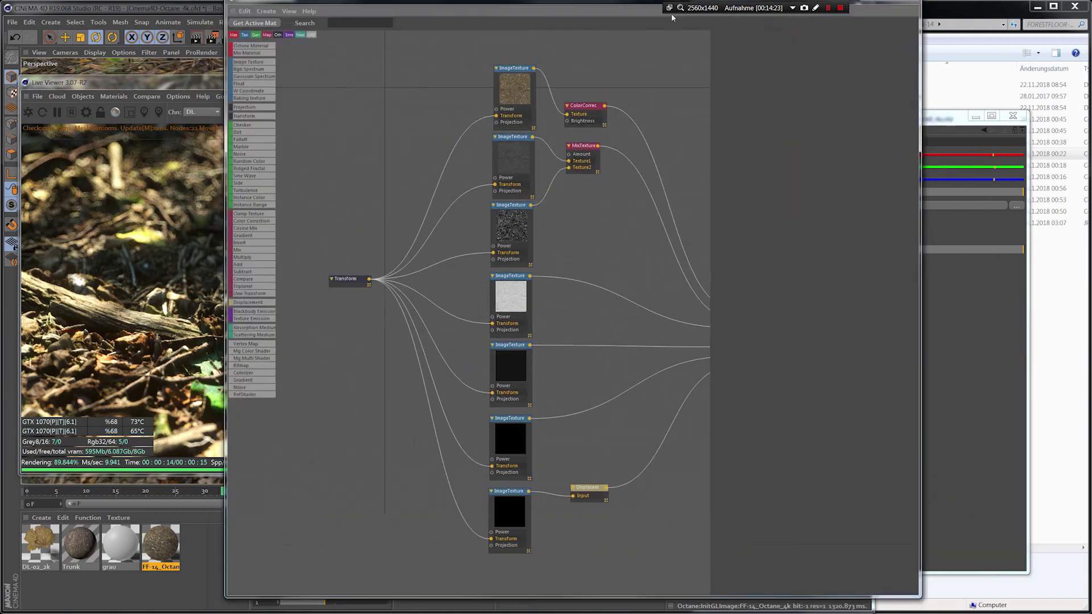
drag(678, 9, 626, 14)
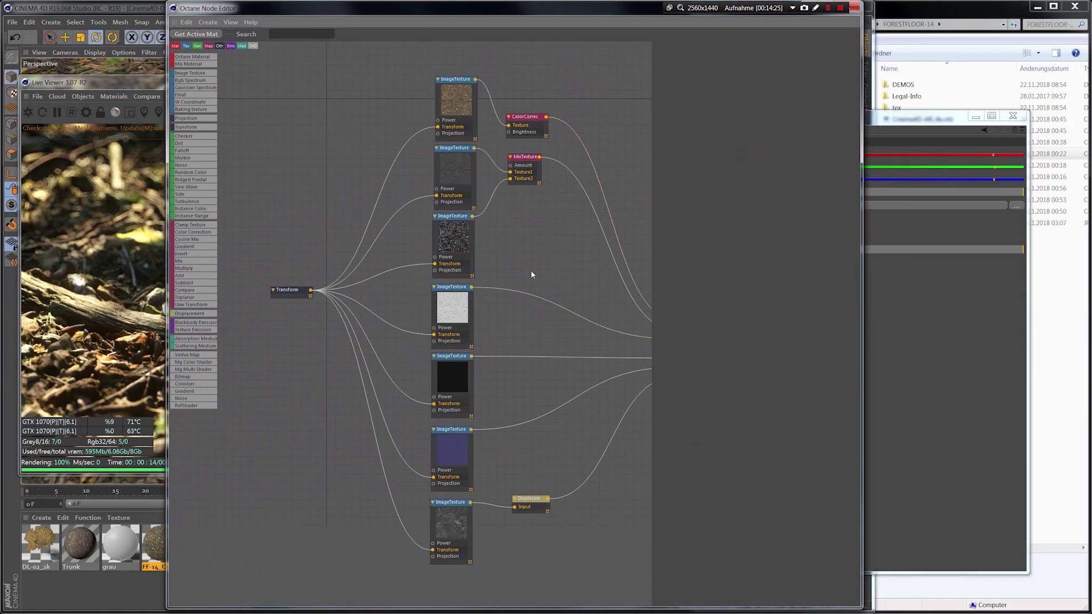
Step: Inspect the two image textures feeding the MixTexture node of the material's specular channel
middle_drag(531, 275, 420, 252)
click(349, 133)
click(346, 200)
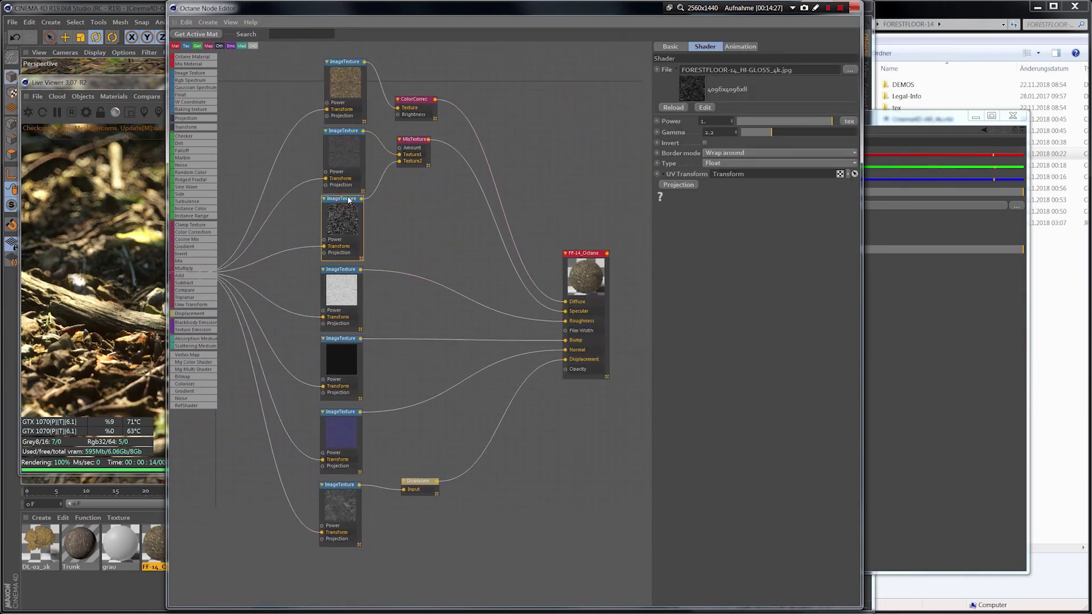
Step: Try a specular MixTexture amount of about 0.98 and settle on about 0.23
click(408, 147)
drag(765, 70, 731, 70)
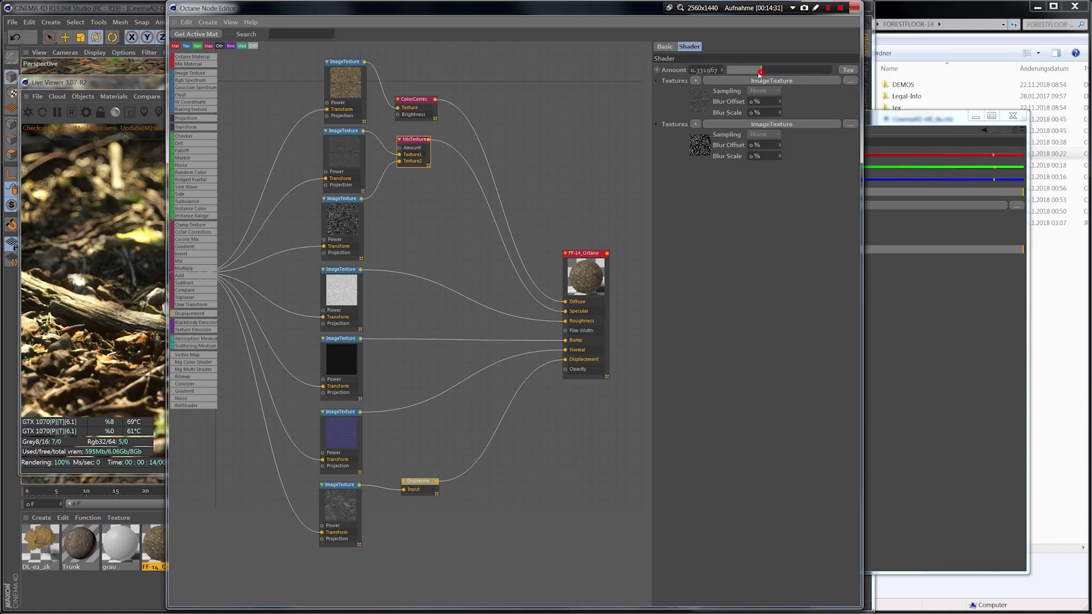
click(829, 70)
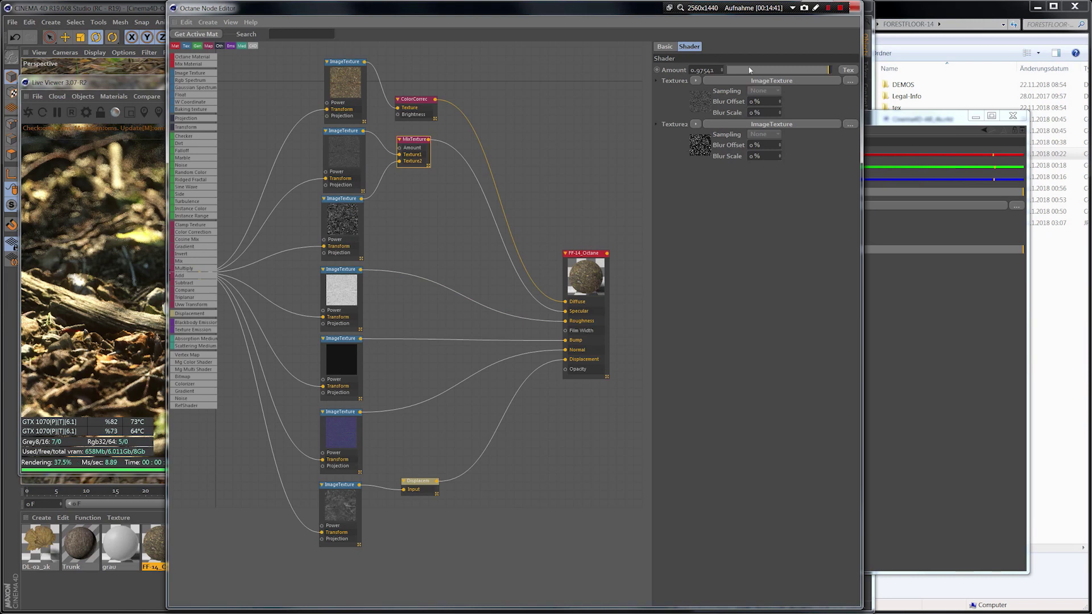
drag(763, 68, 691, 70)
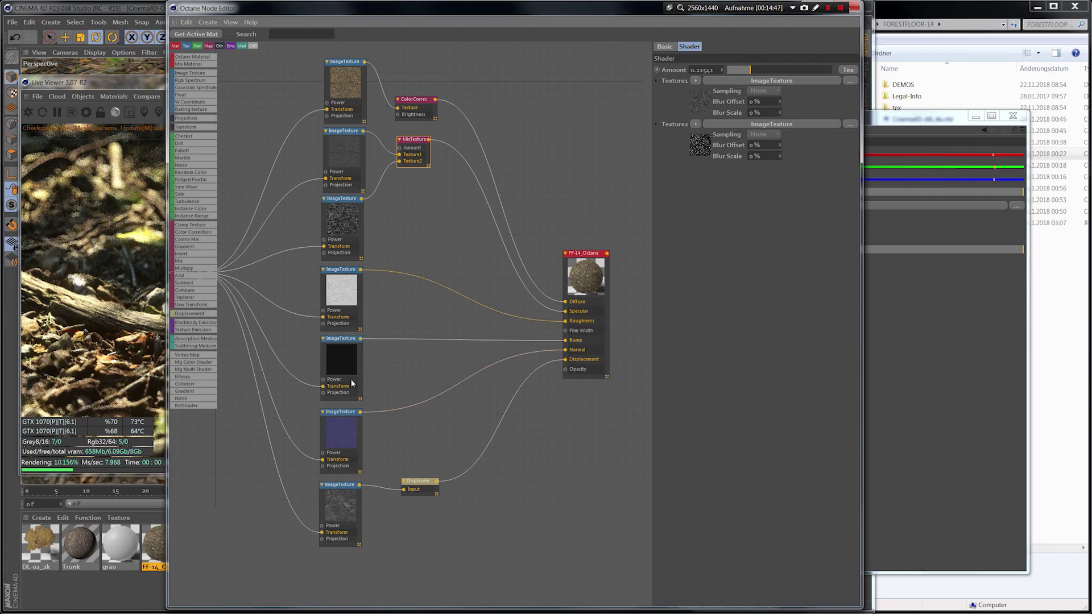
Step: Inspect the image textures feeding the material's Bump and Normal channels, ending on the bump texture
click(343, 342)
click(351, 412)
click(347, 340)
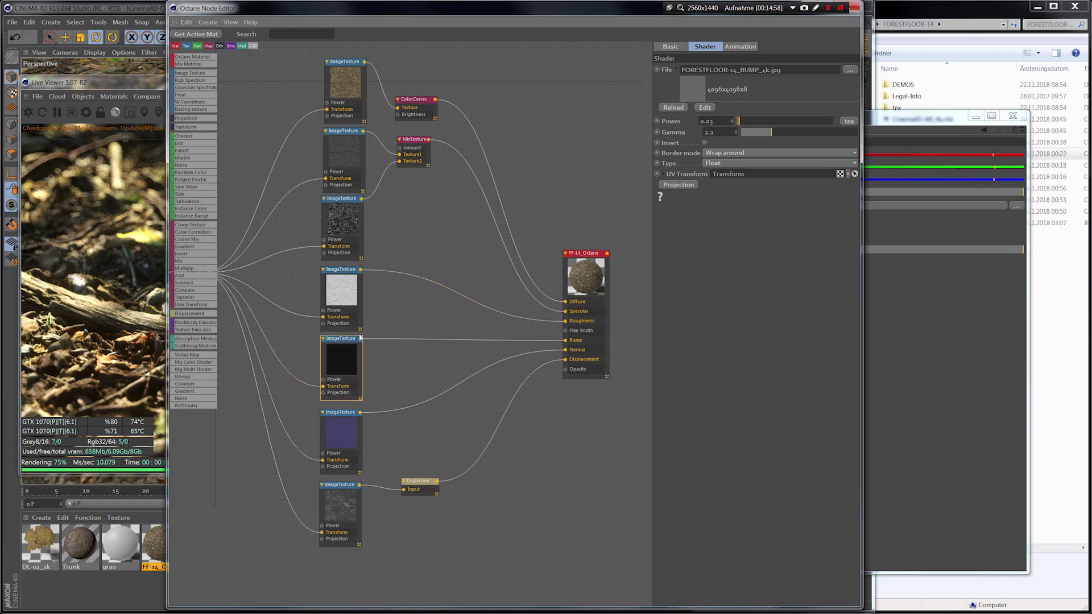
Step: Compare the live render with the FF-14_Octane_4k material's Bump channel disabled and re-enabled, and close the Material Editor and Node Editor
click(889, 303)
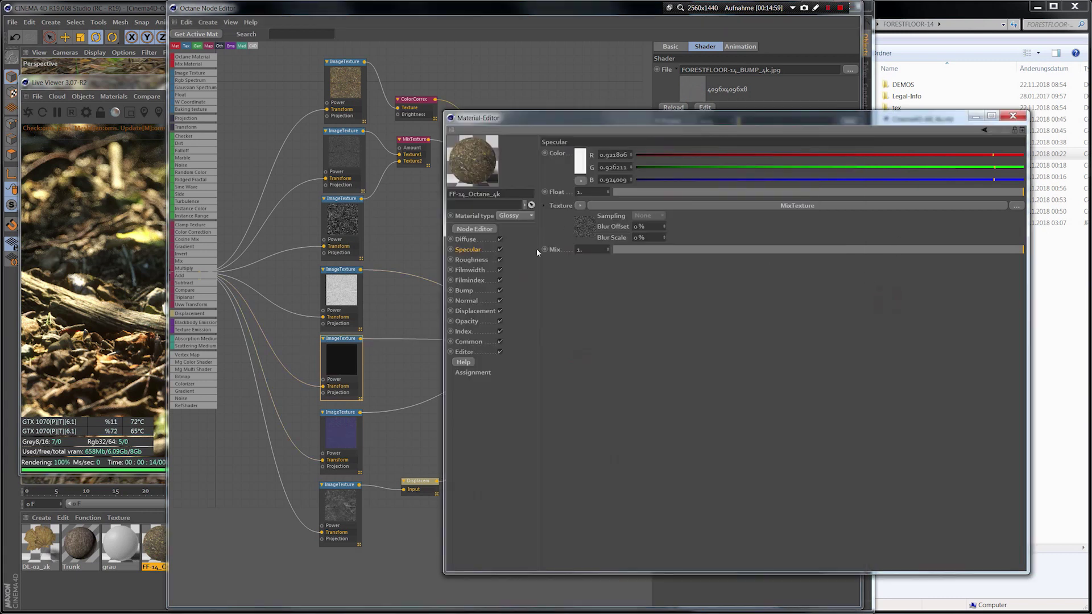
click(468, 299)
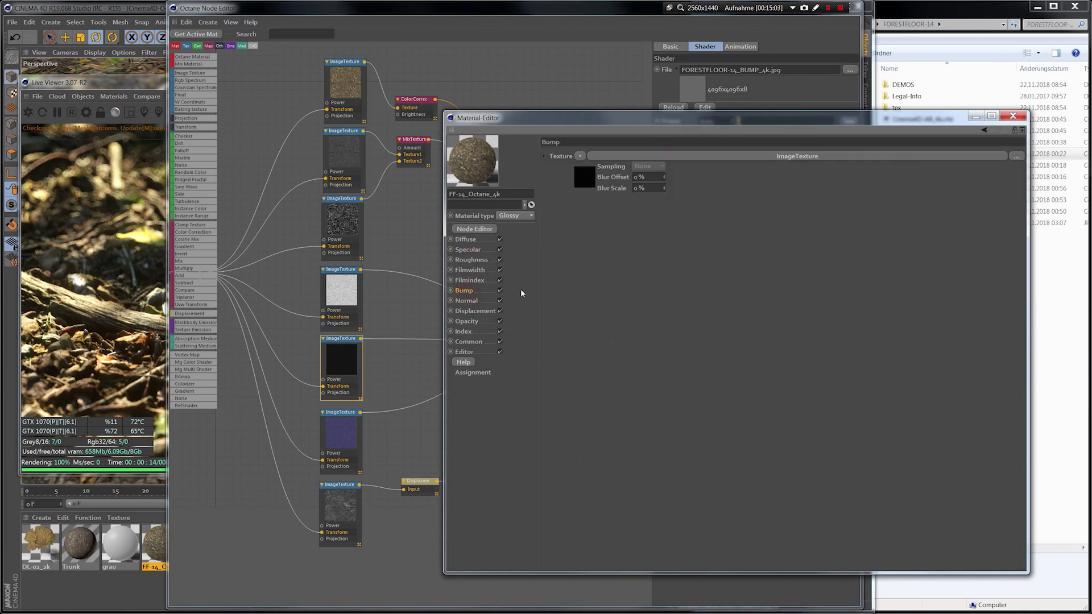
click(500, 292)
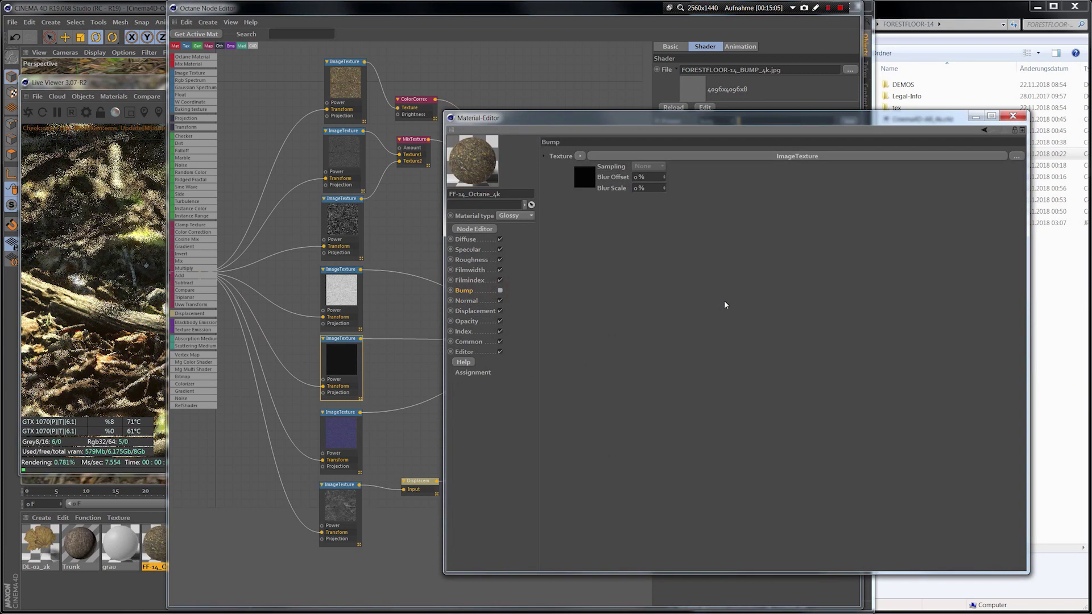
click(500, 291)
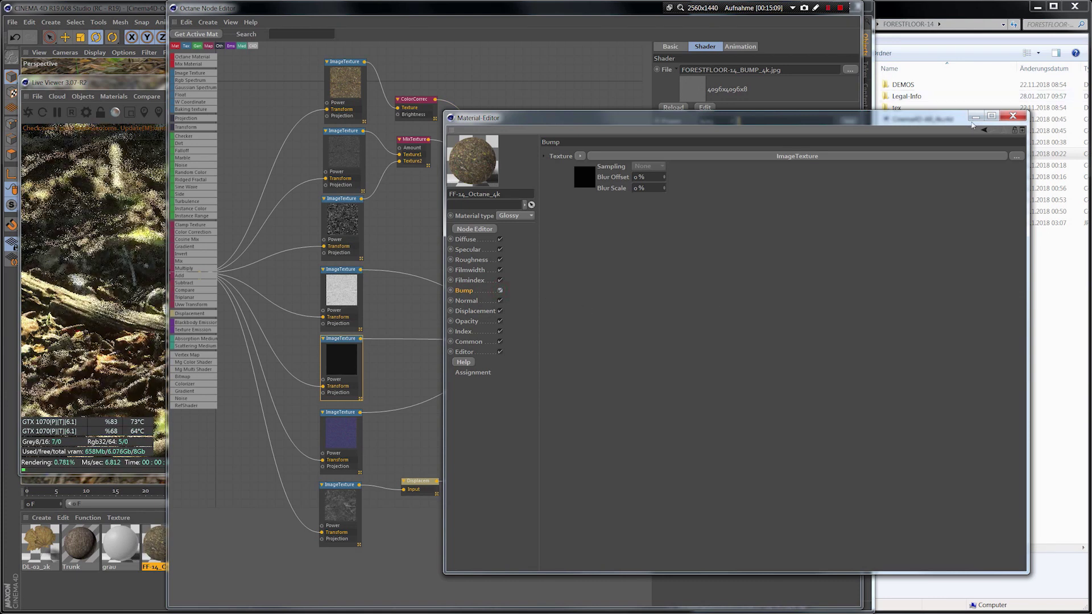
click(1013, 116)
drag(617, 11, 649, 0)
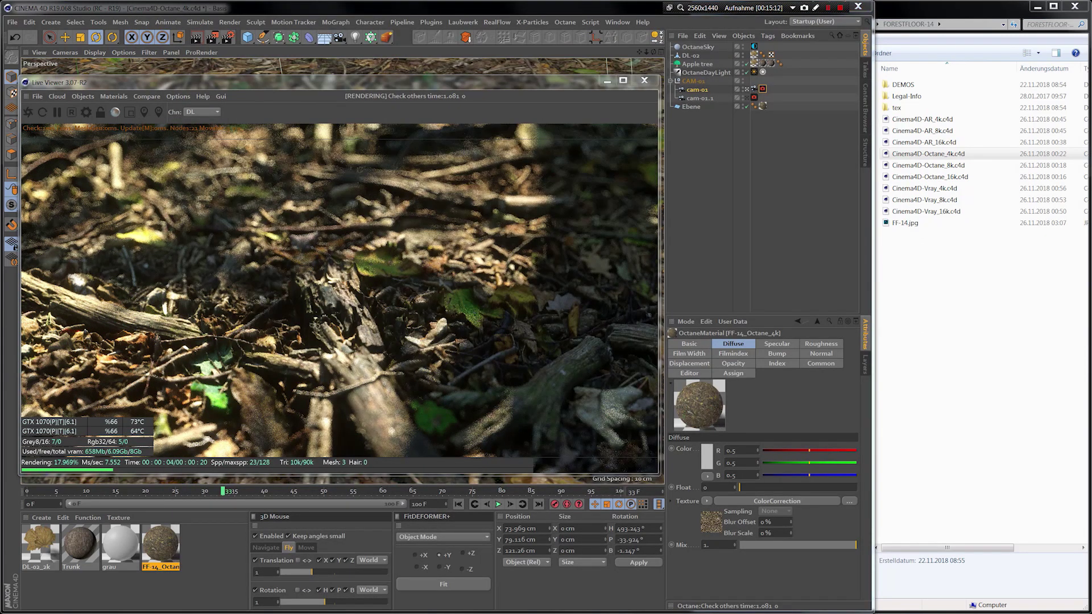